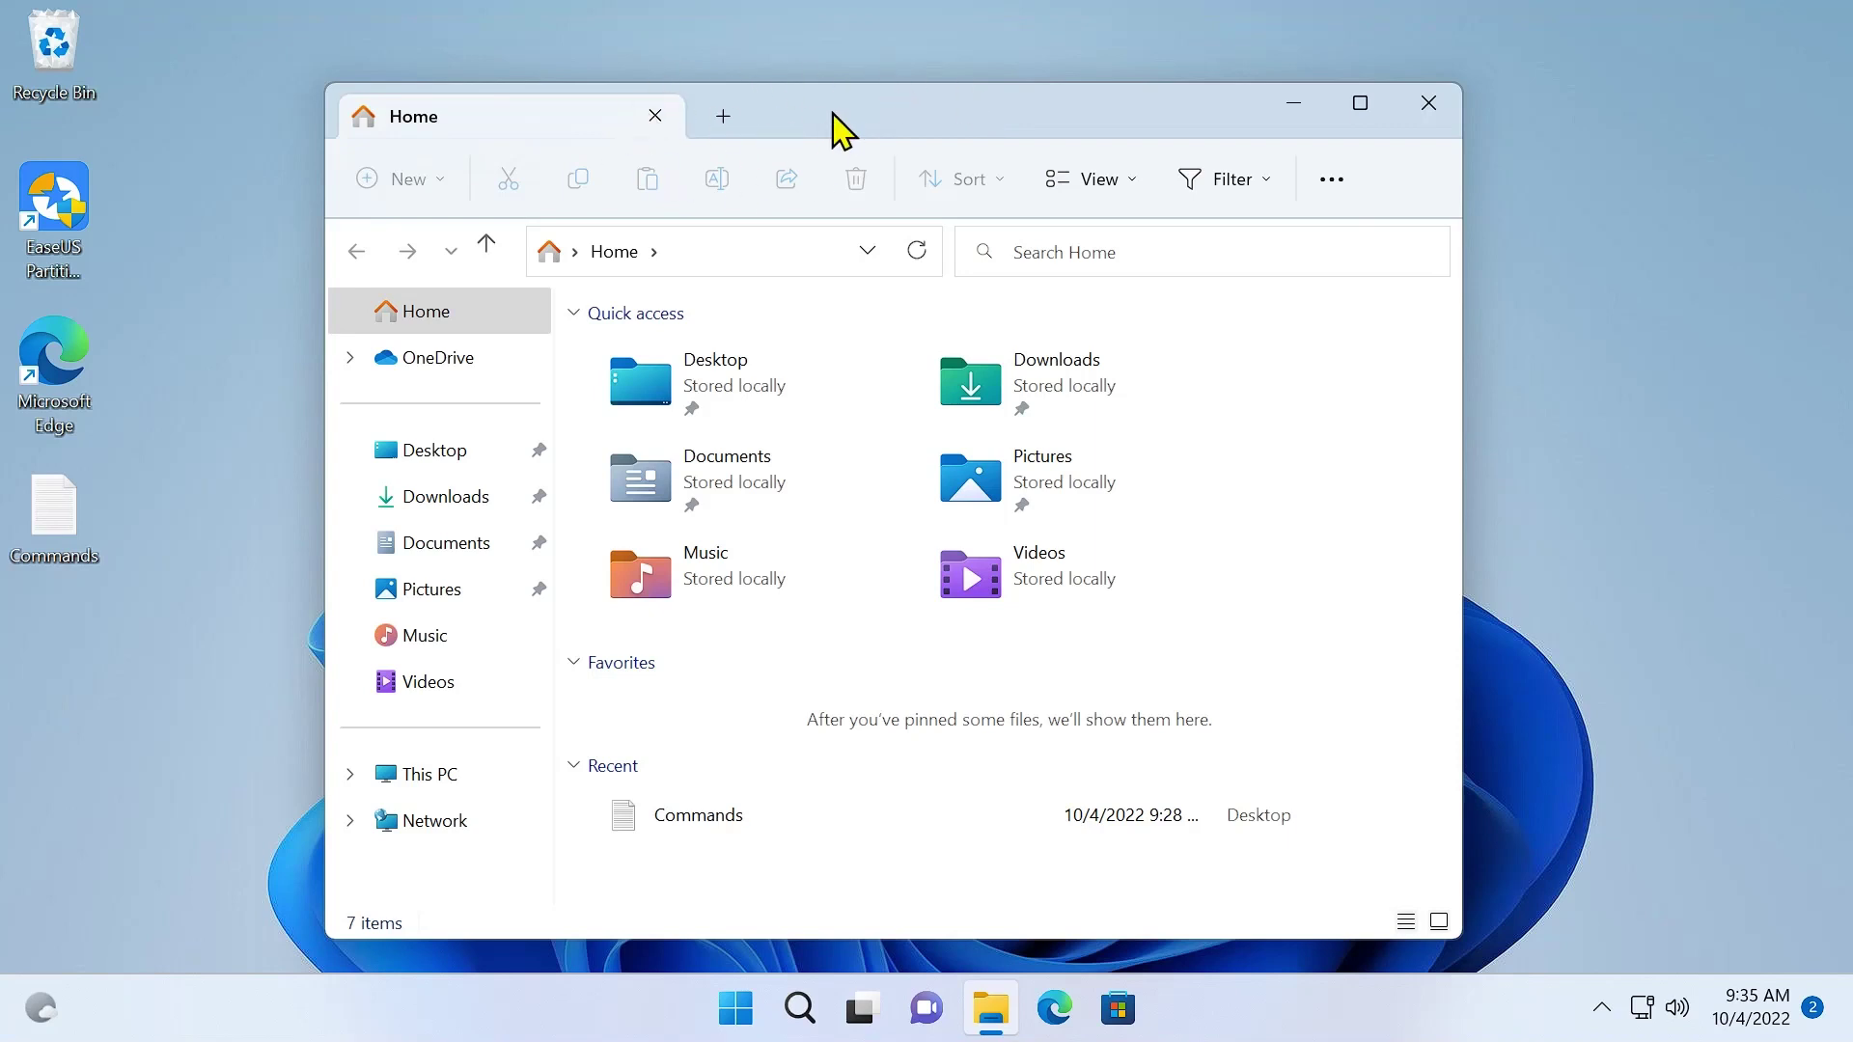
Step: Add a second Home tab with the + button and switch back and forth between both Home tabs
{"action": "left_click", "coordinate": [743, 117]}
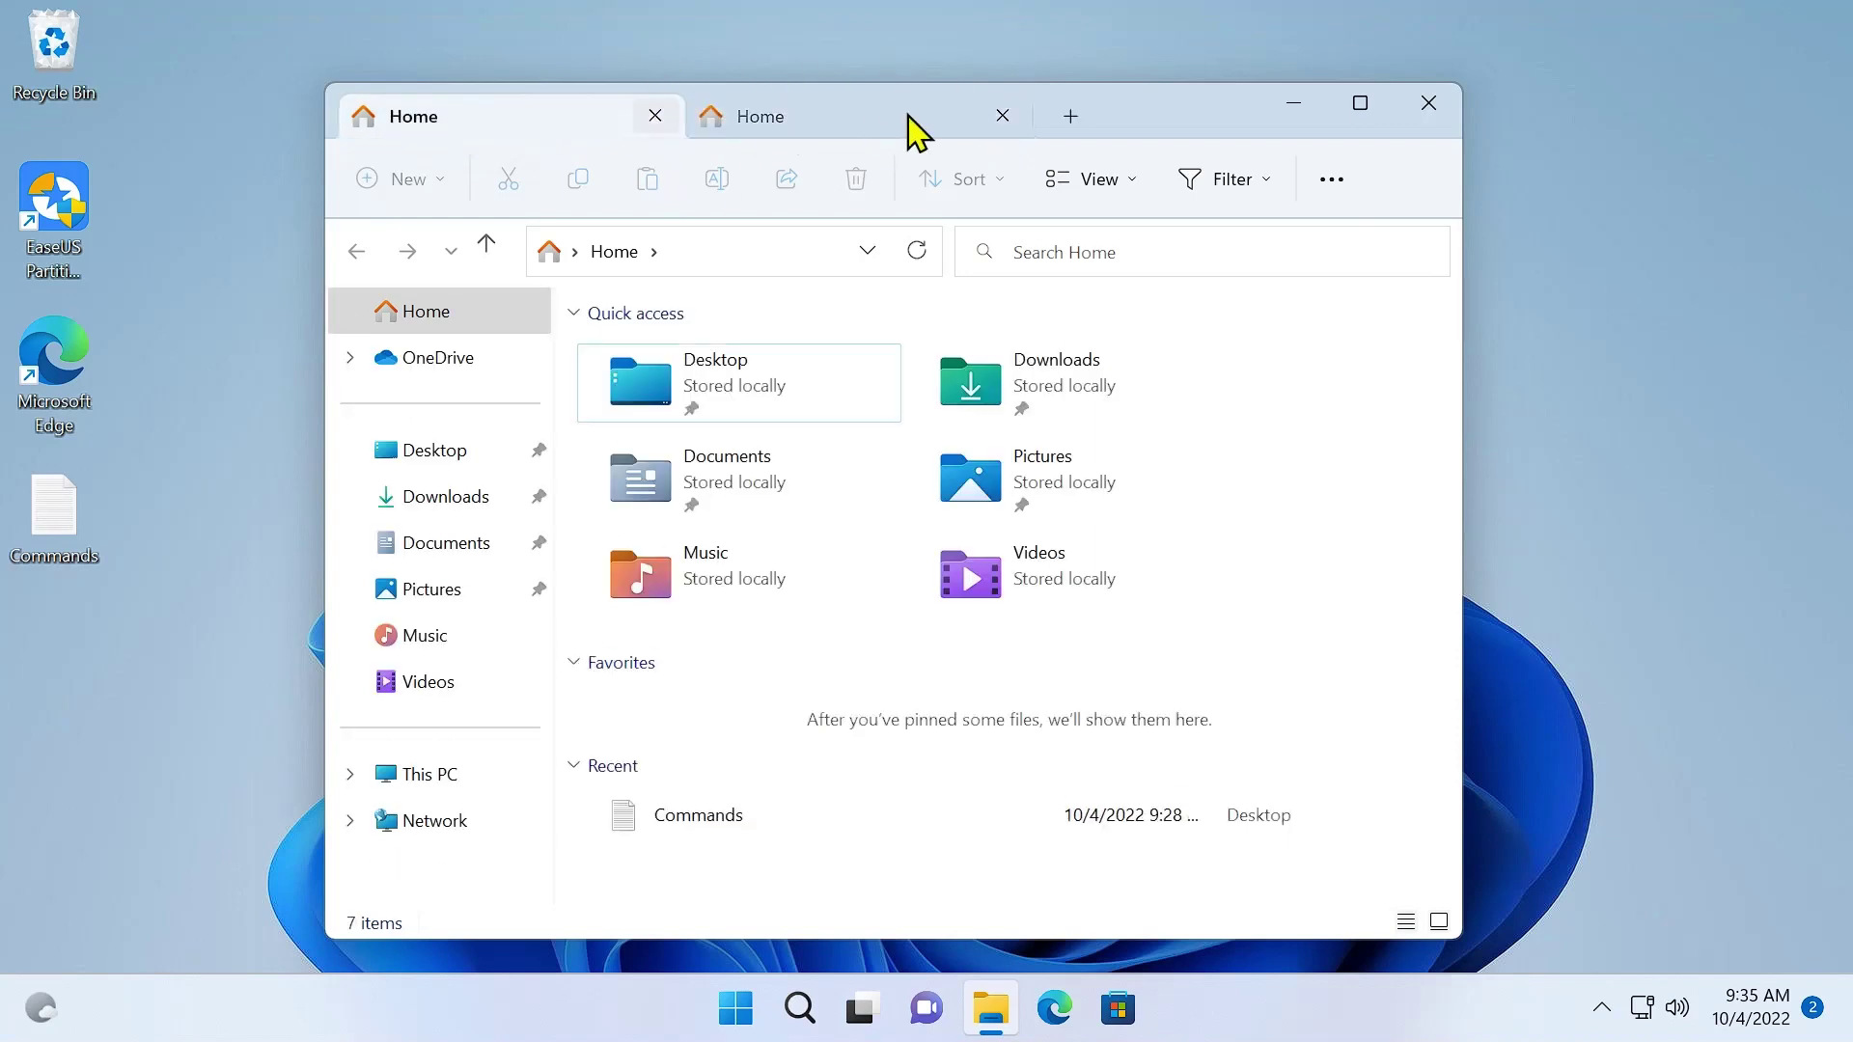
{"action": "left_click", "coordinate": [473, 121]}
{"action": "left_click", "coordinate": [711, 121]}
{"action": "left_click", "coordinate": [557, 121]}
{"action": "left_click", "coordinate": [830, 124]}
{"action": "left_click", "coordinate": [392, 124]}
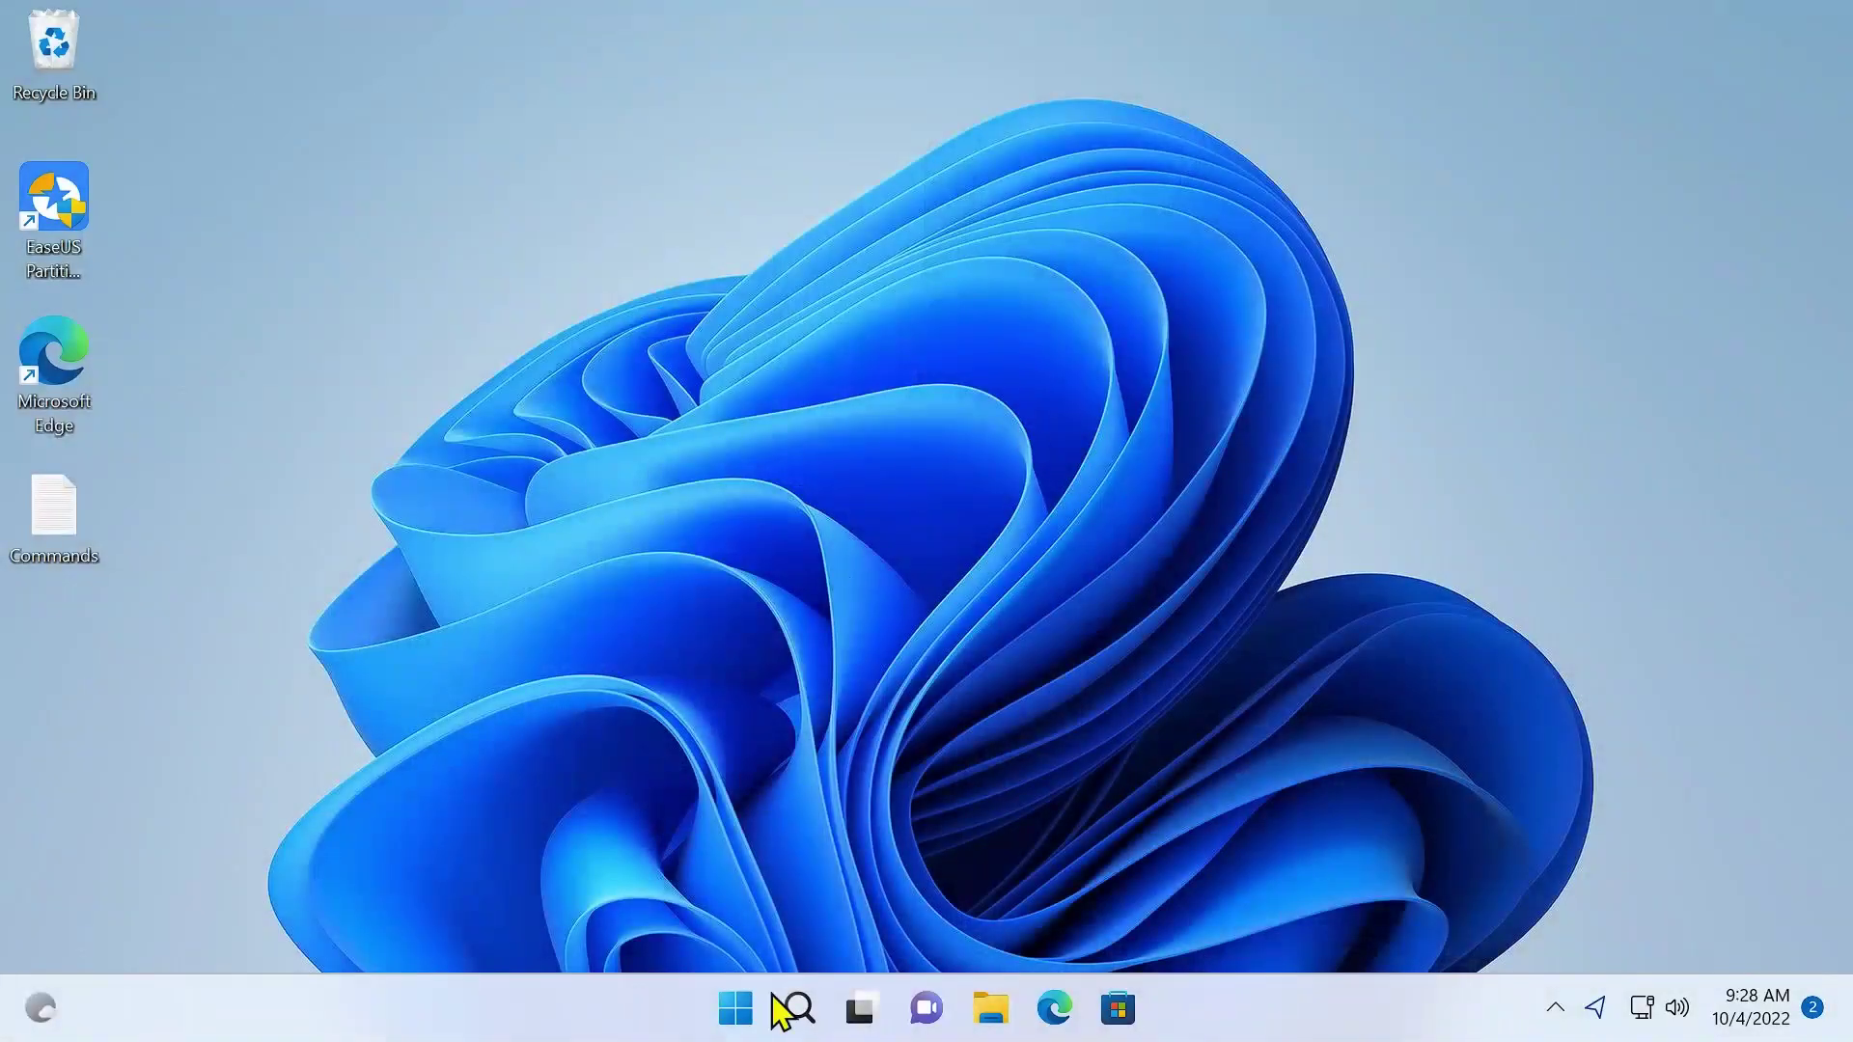
{"action": "left_click", "coordinate": [728, 1025]}
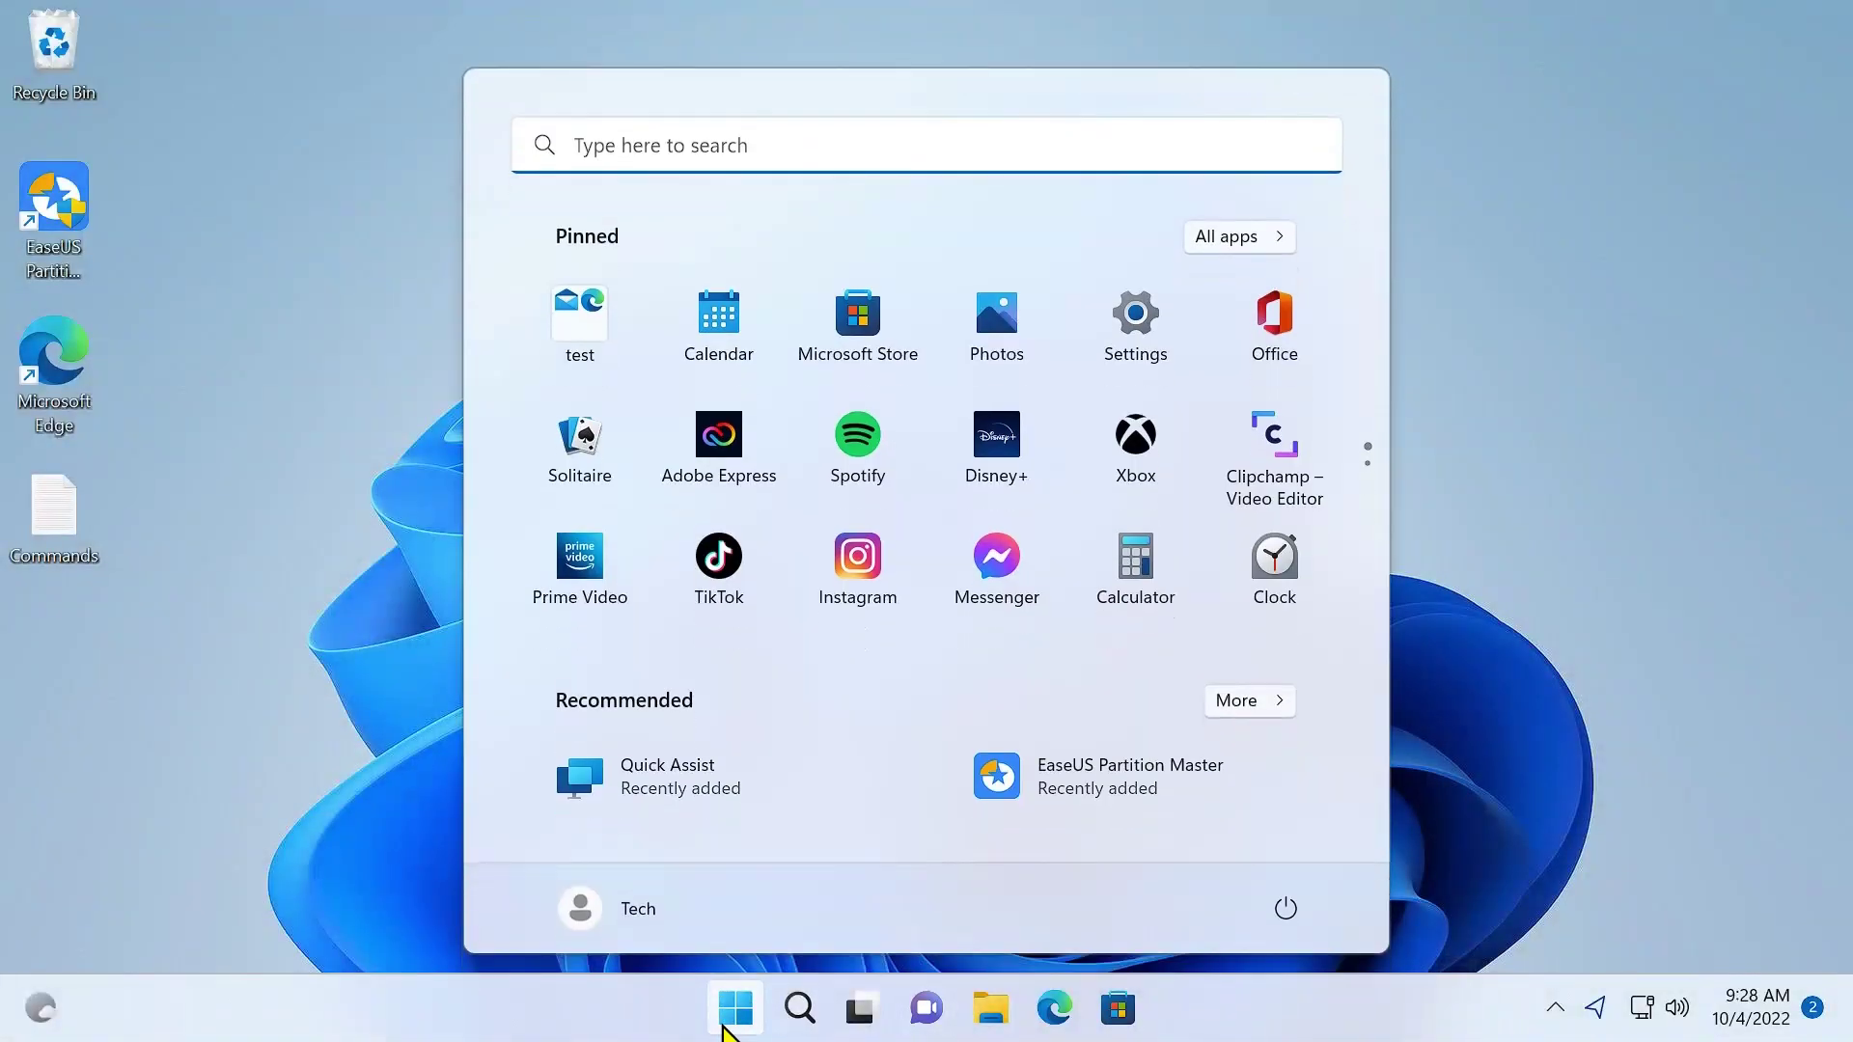
{"action": "type", "text": "winver"}
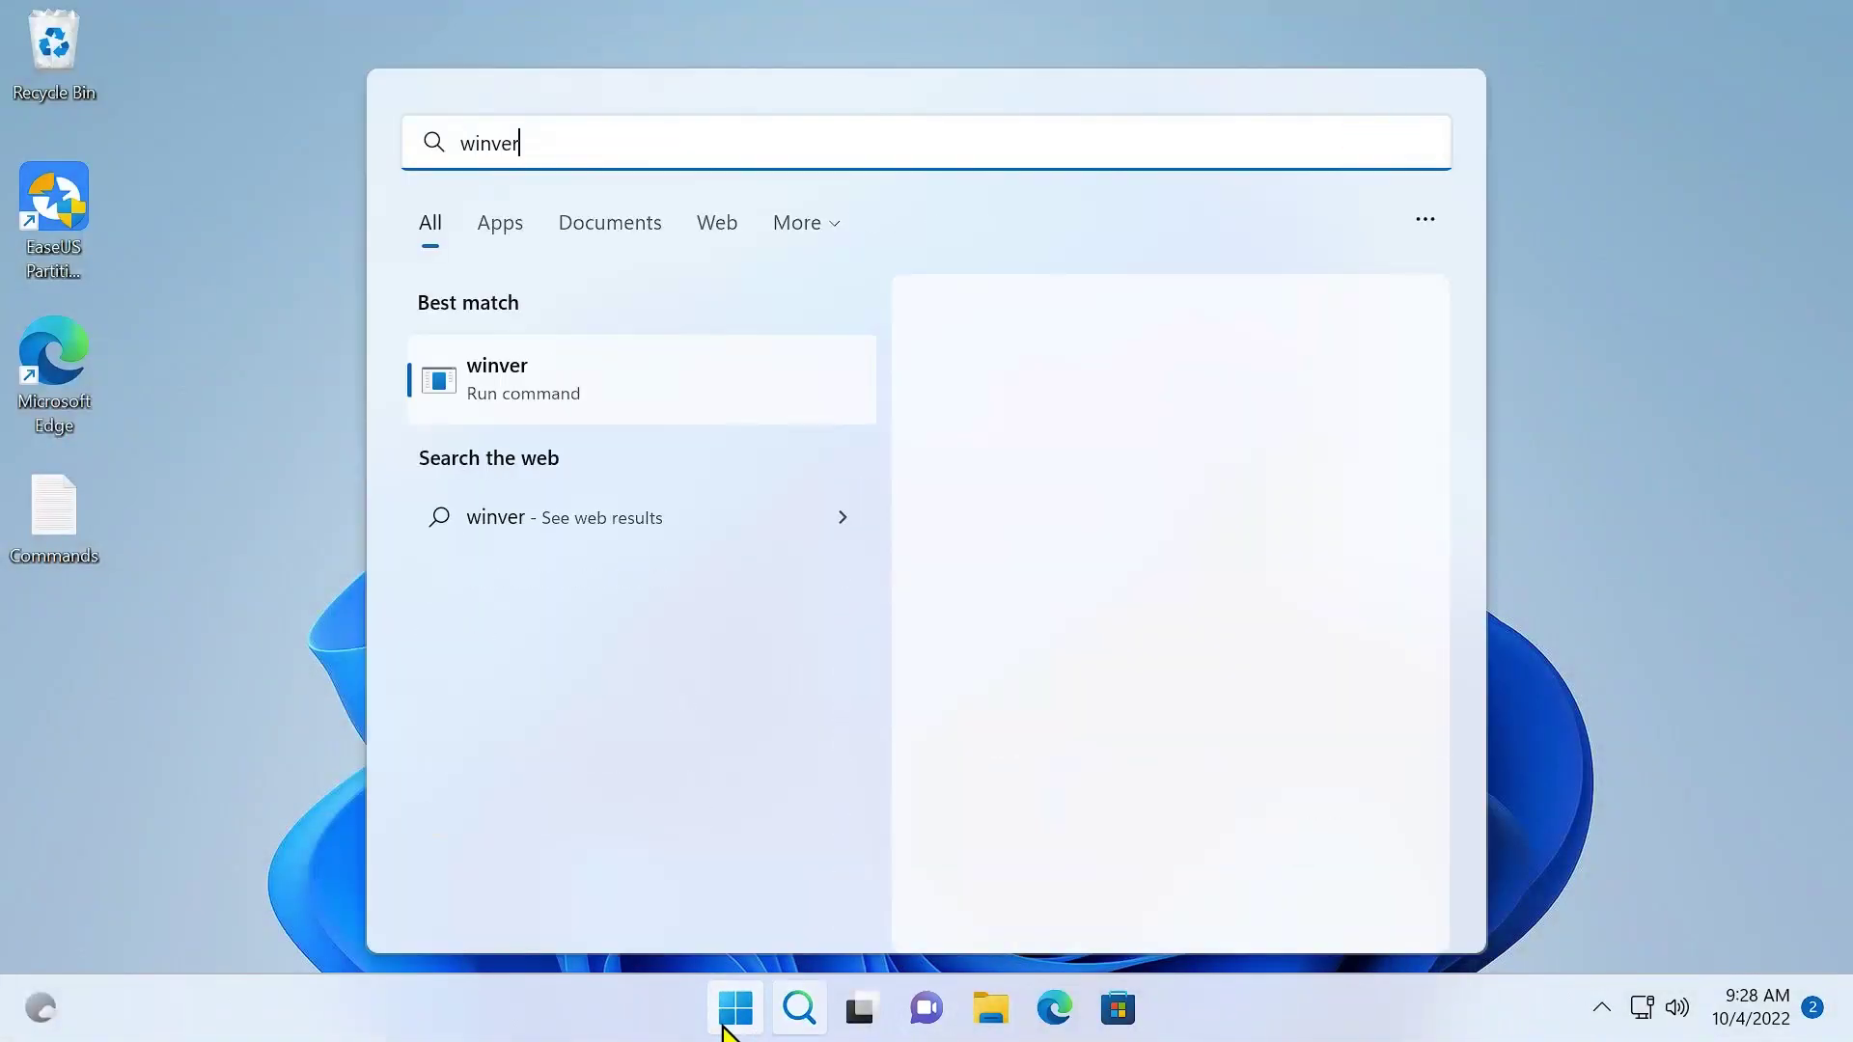
{"action": "key", "text": "Return"}
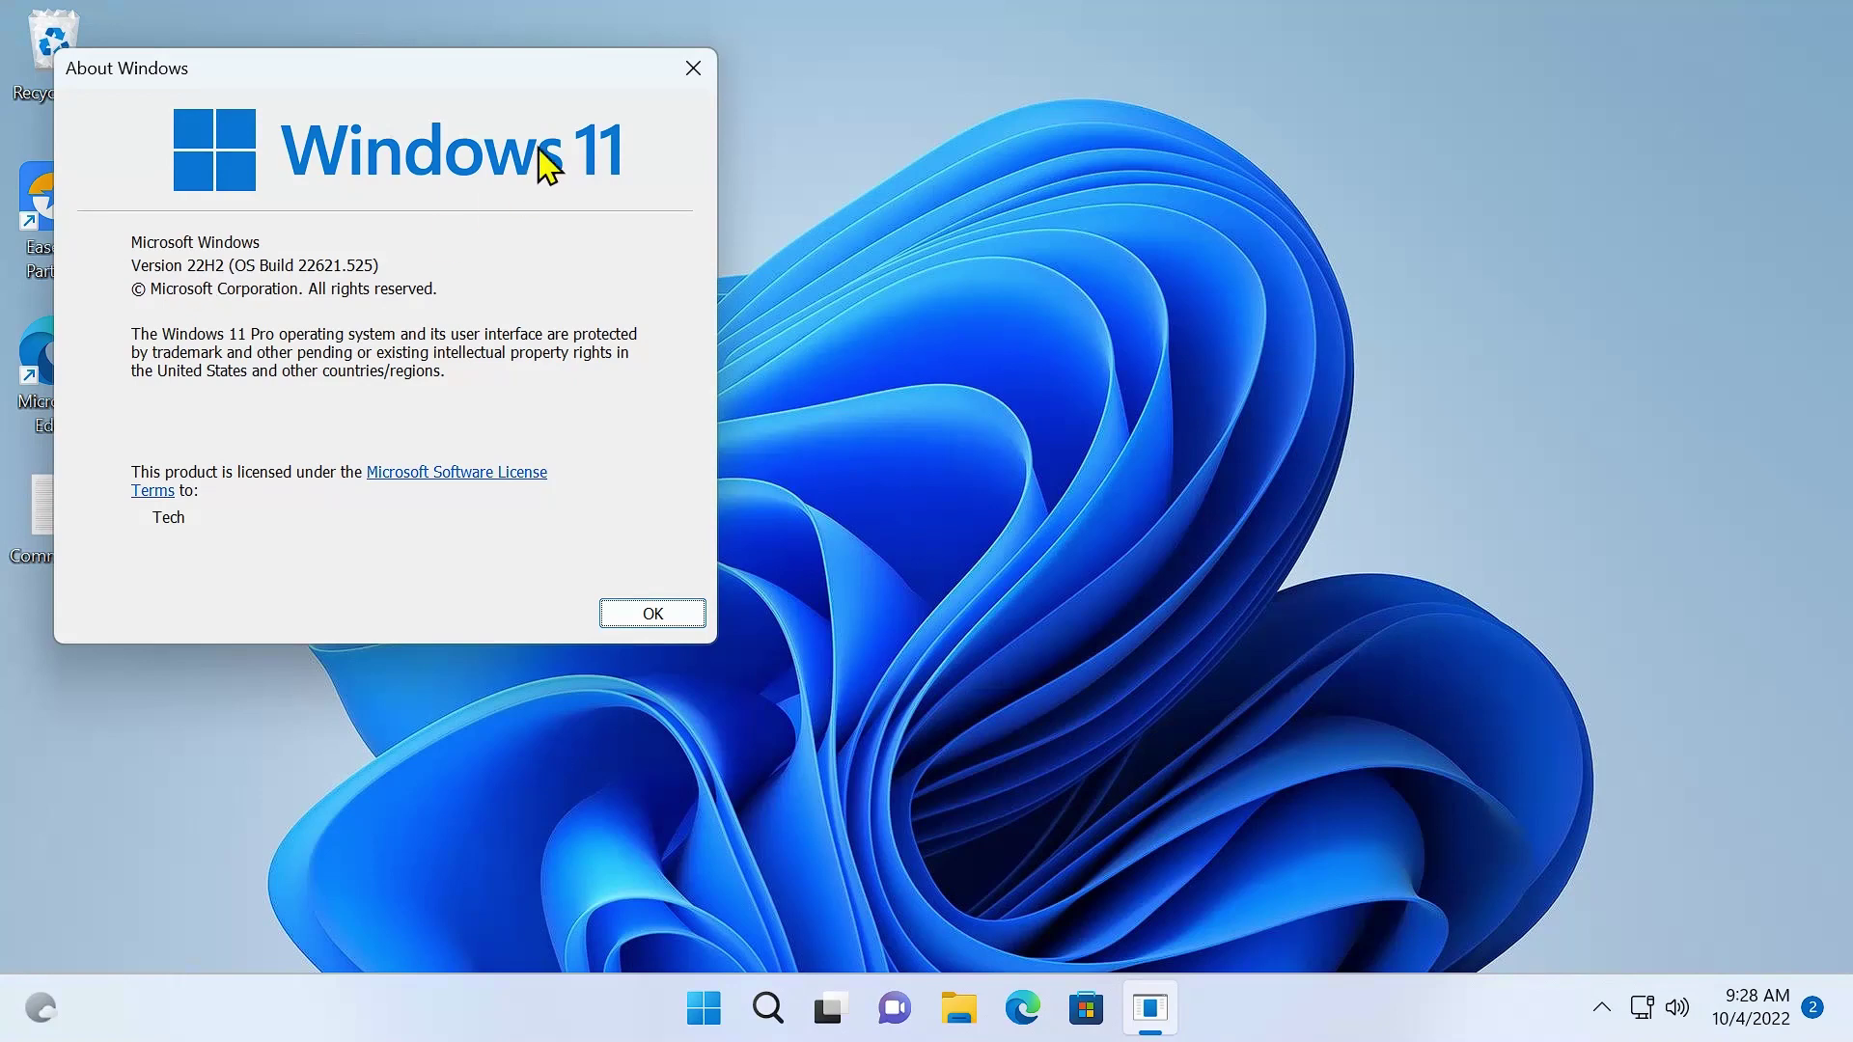
{"action": "left_click", "coordinate": [691, 70]}
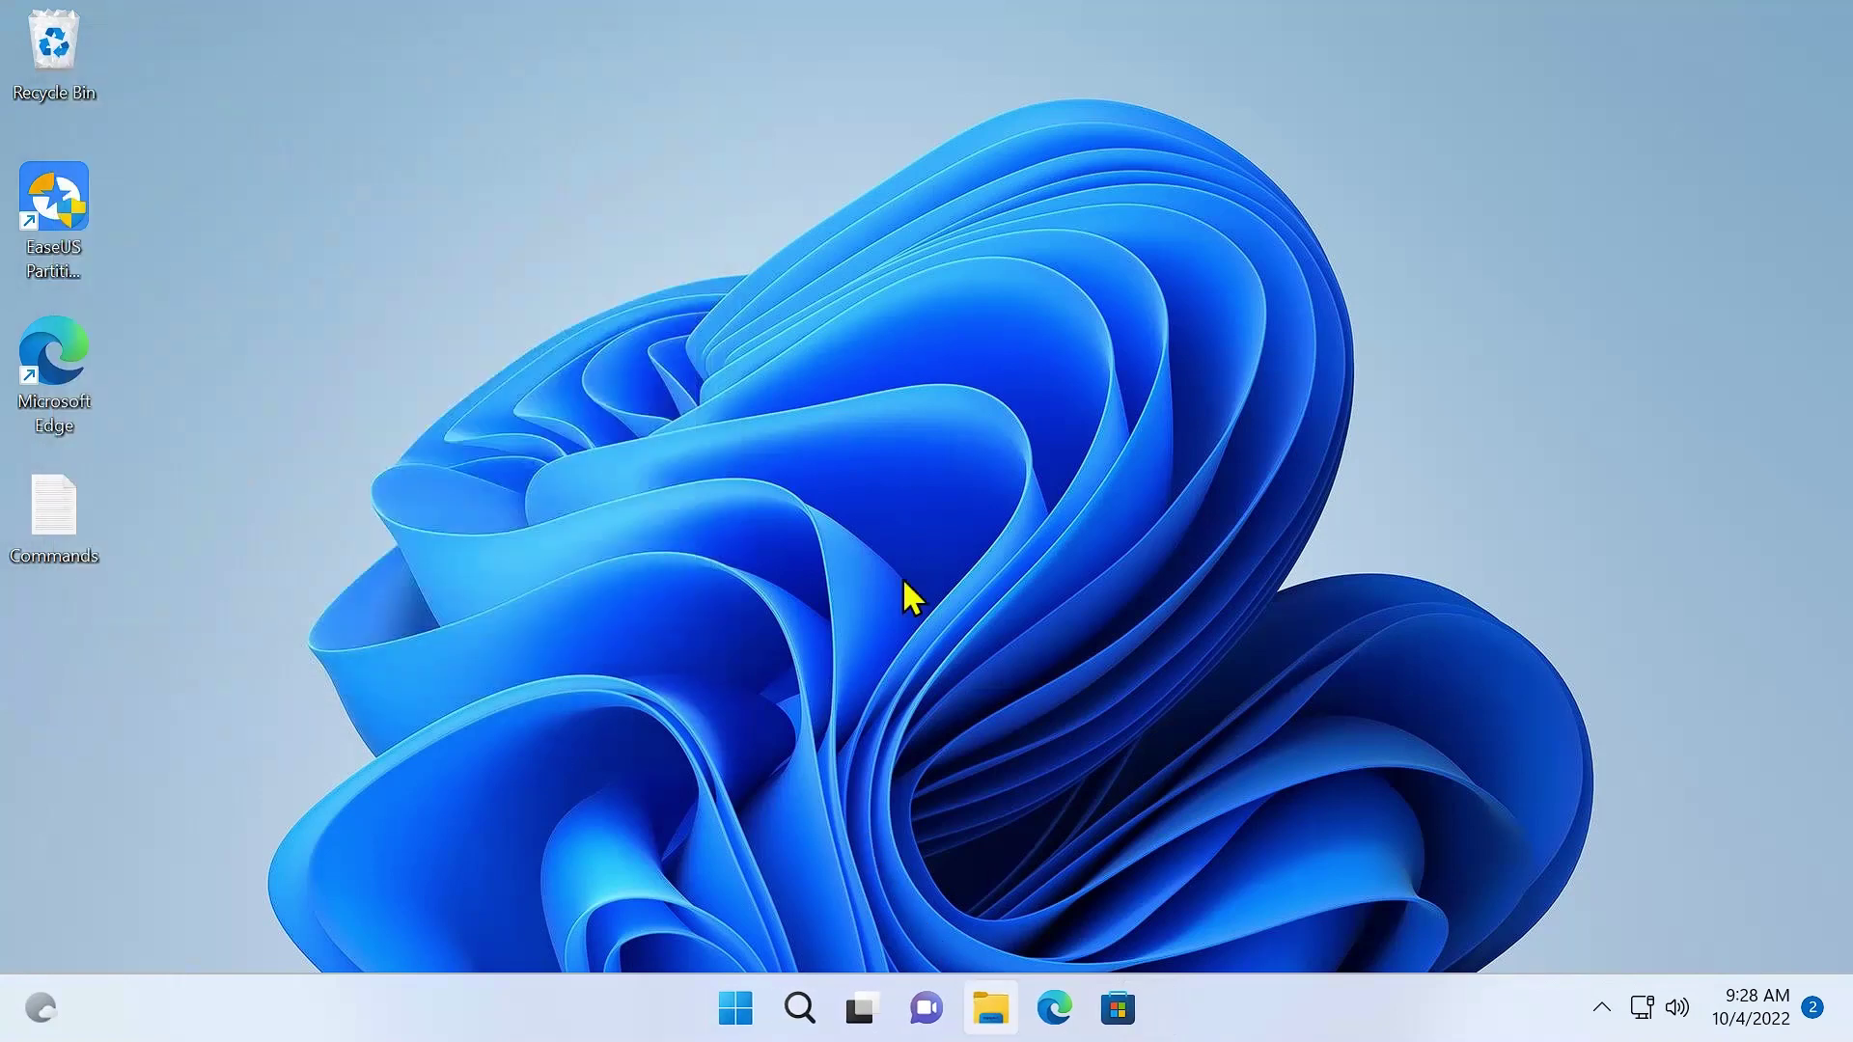
{"action": "key", "text": "super+e"}
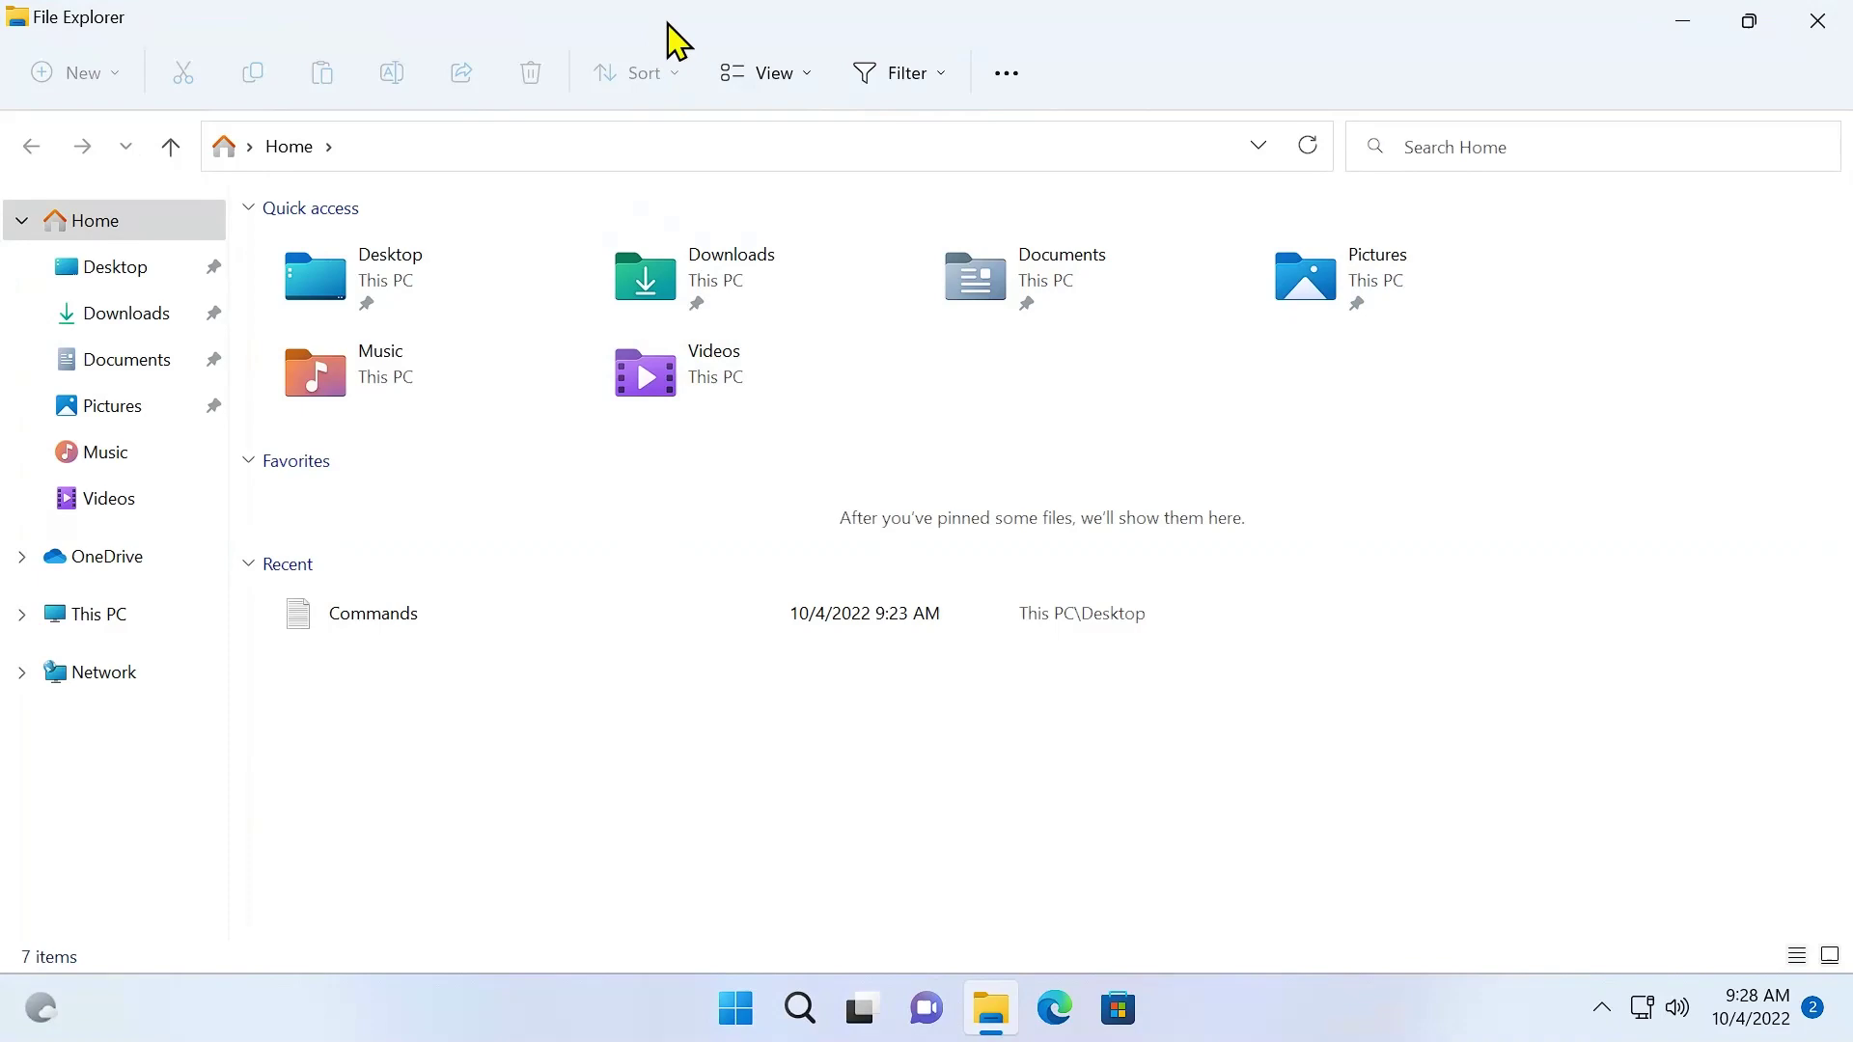
{"action": "left_click_drag", "start_coordinate": [675, 38], "coordinate": [930, 136]}
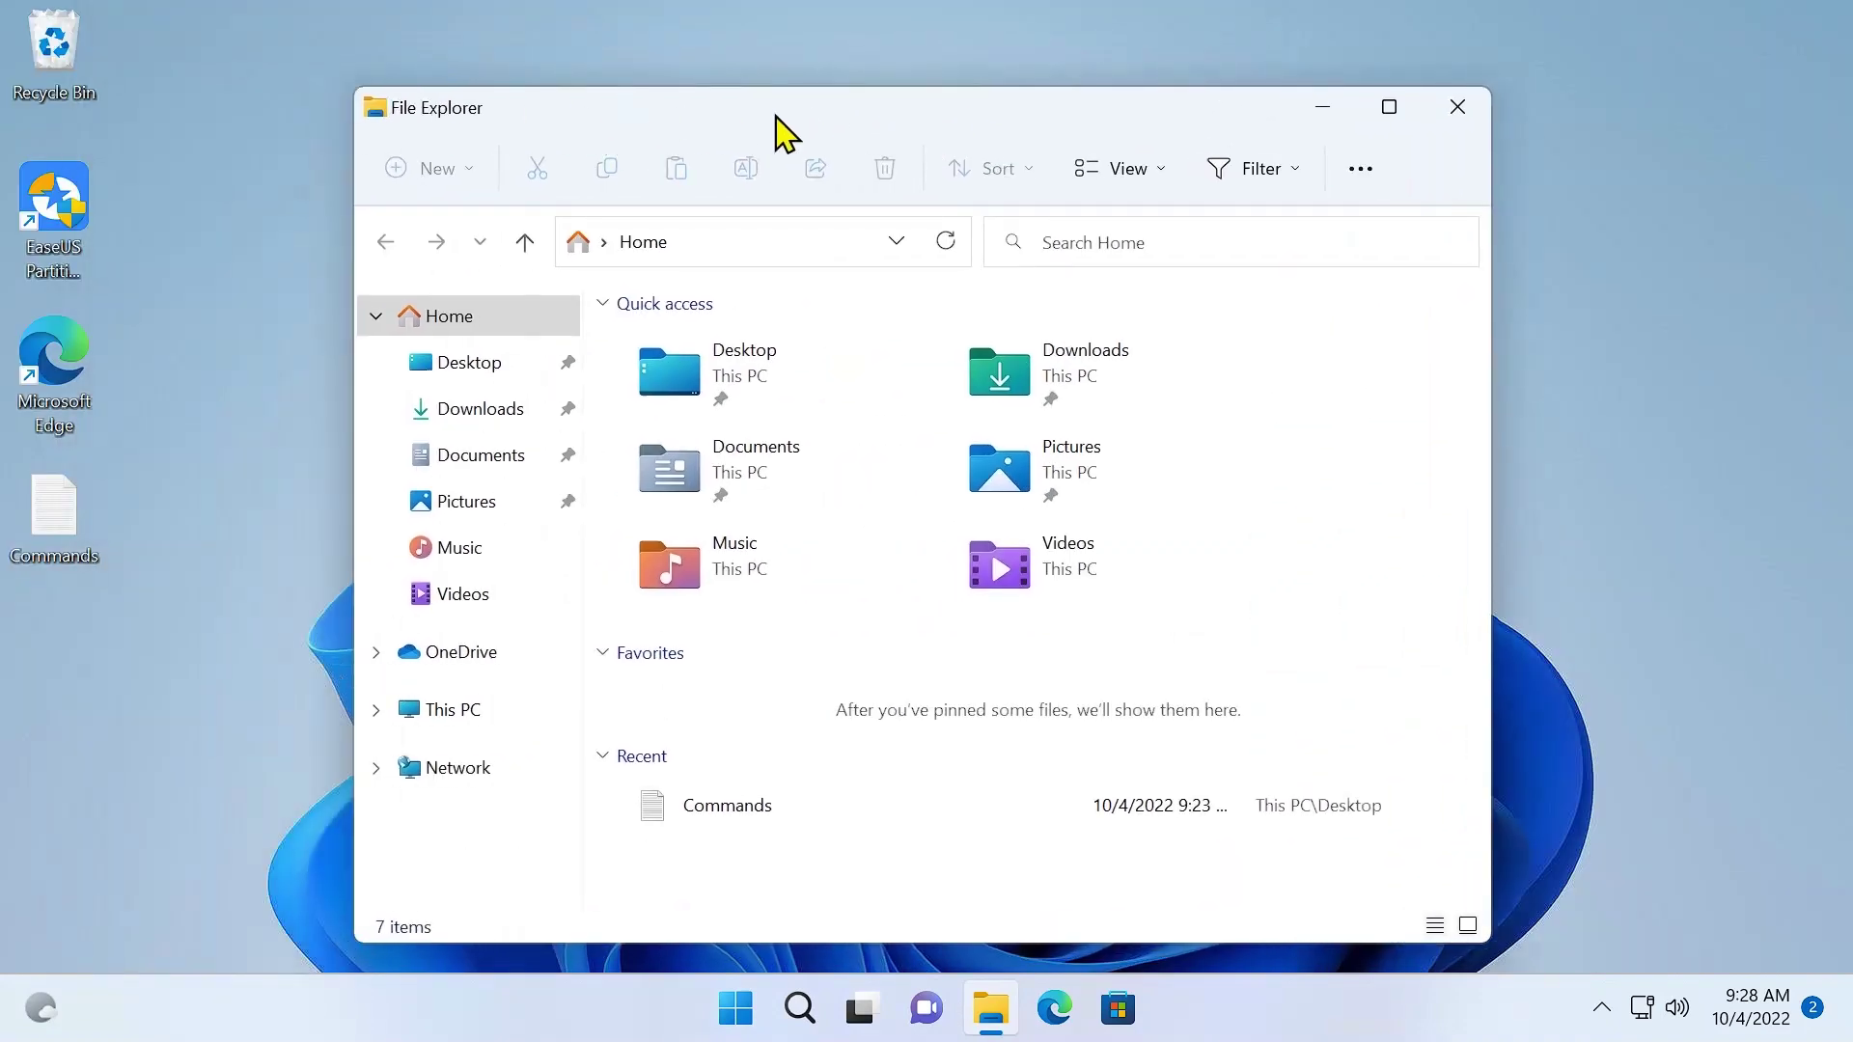
{"action": "left_click", "coordinate": [1458, 108]}
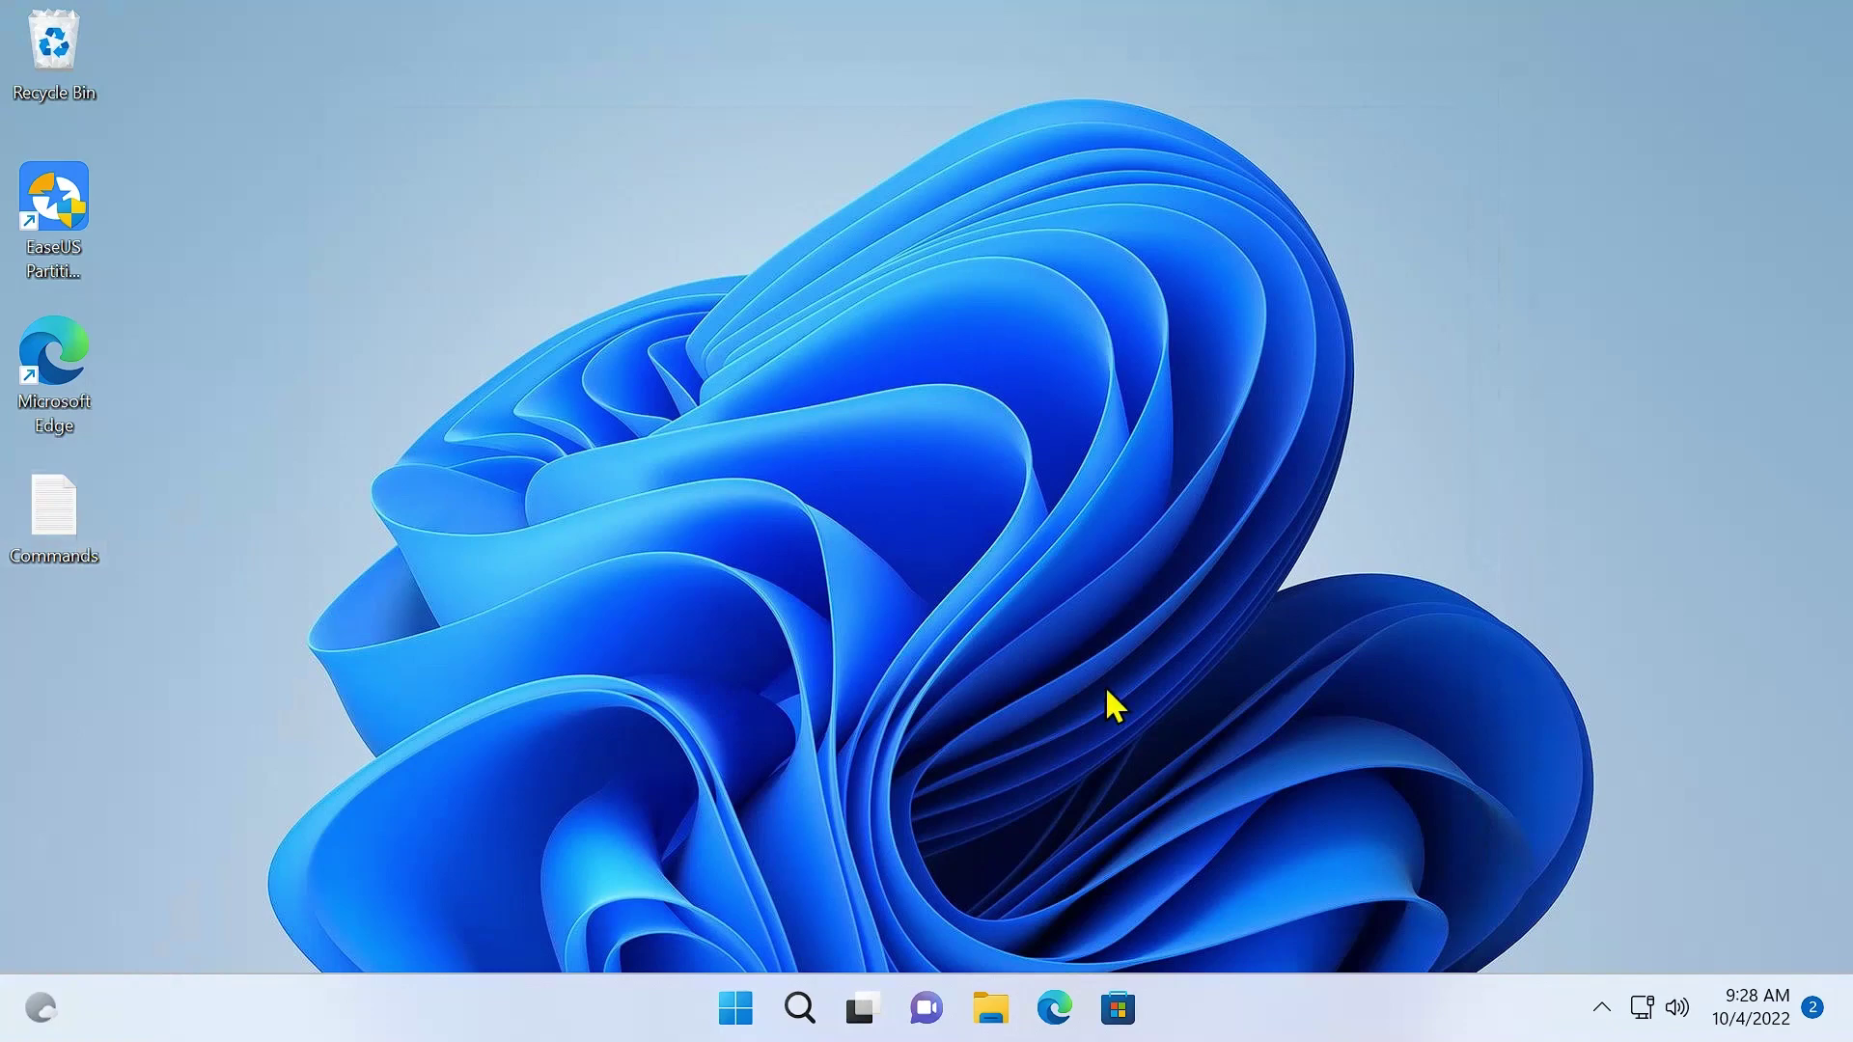
Step: Open a new Edge window and the desktop Commands file, then select the GitHub releases URL on line 2
{"action": "left_click", "coordinate": [1055, 1009]}
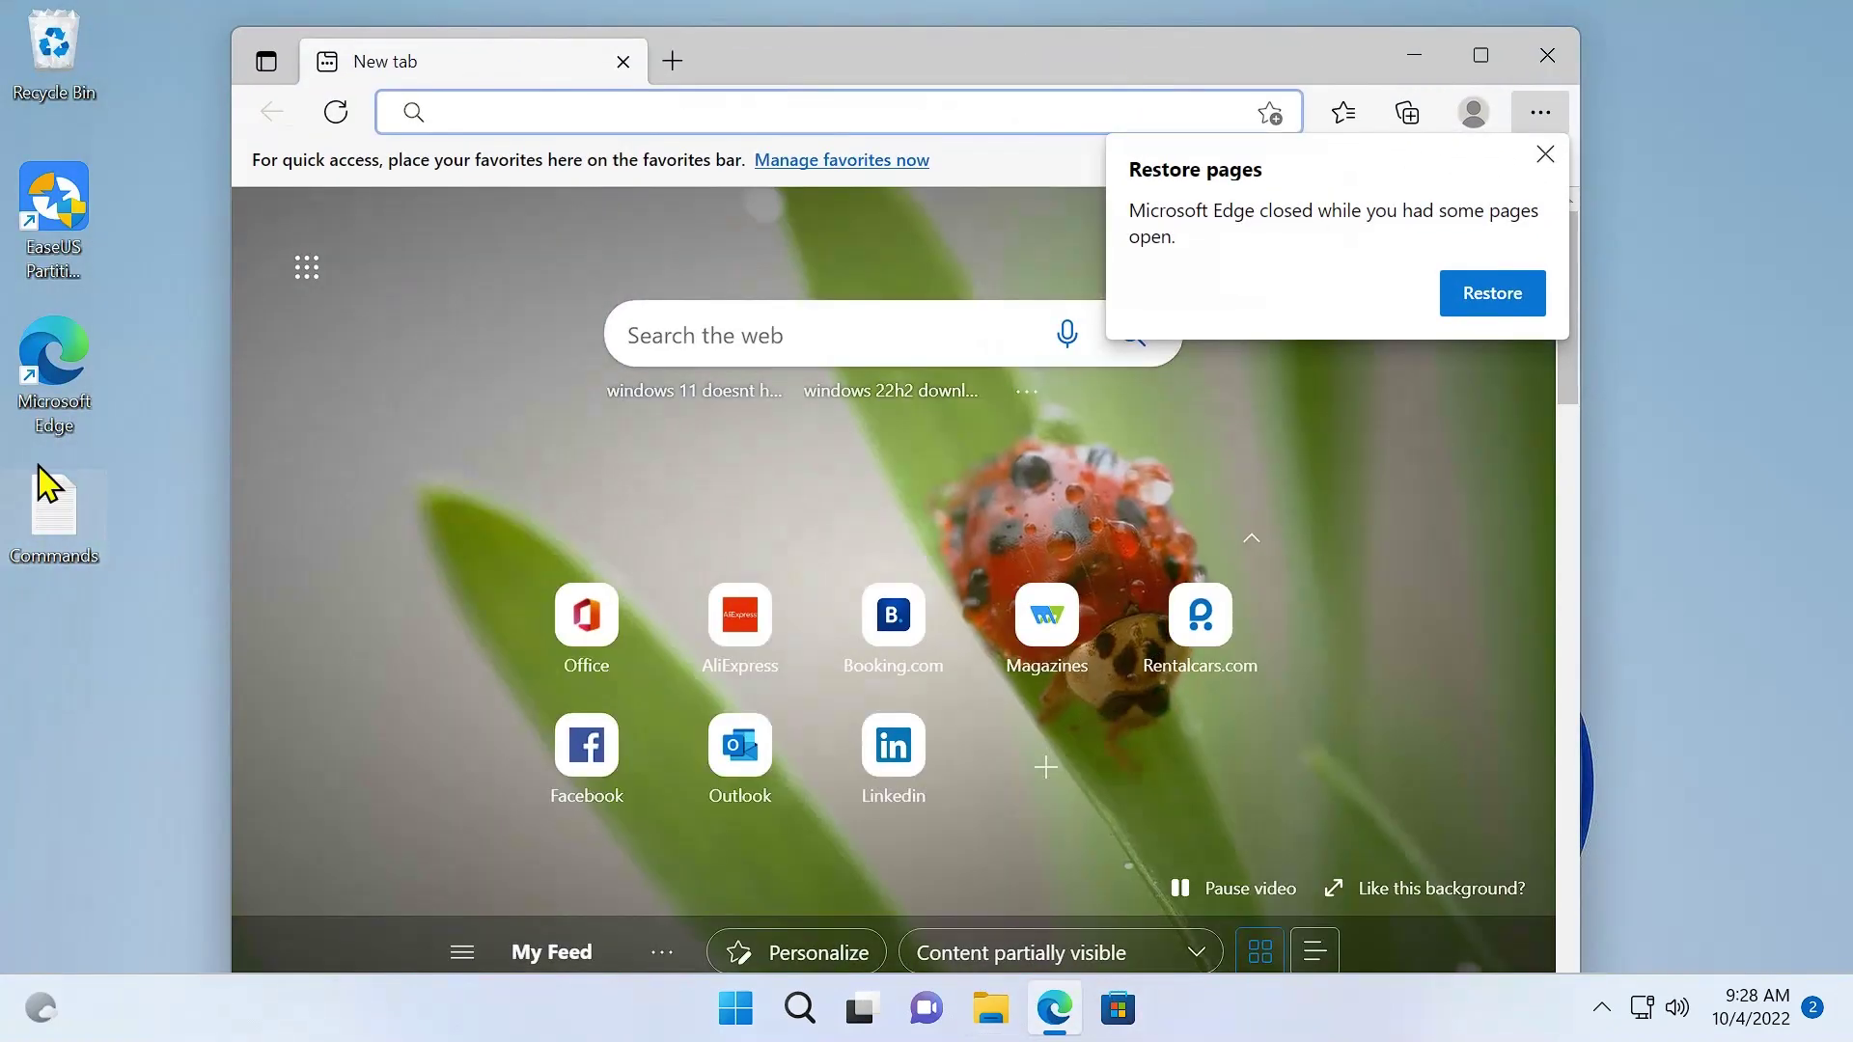
{"action": "left_click", "coordinate": [46, 492]}
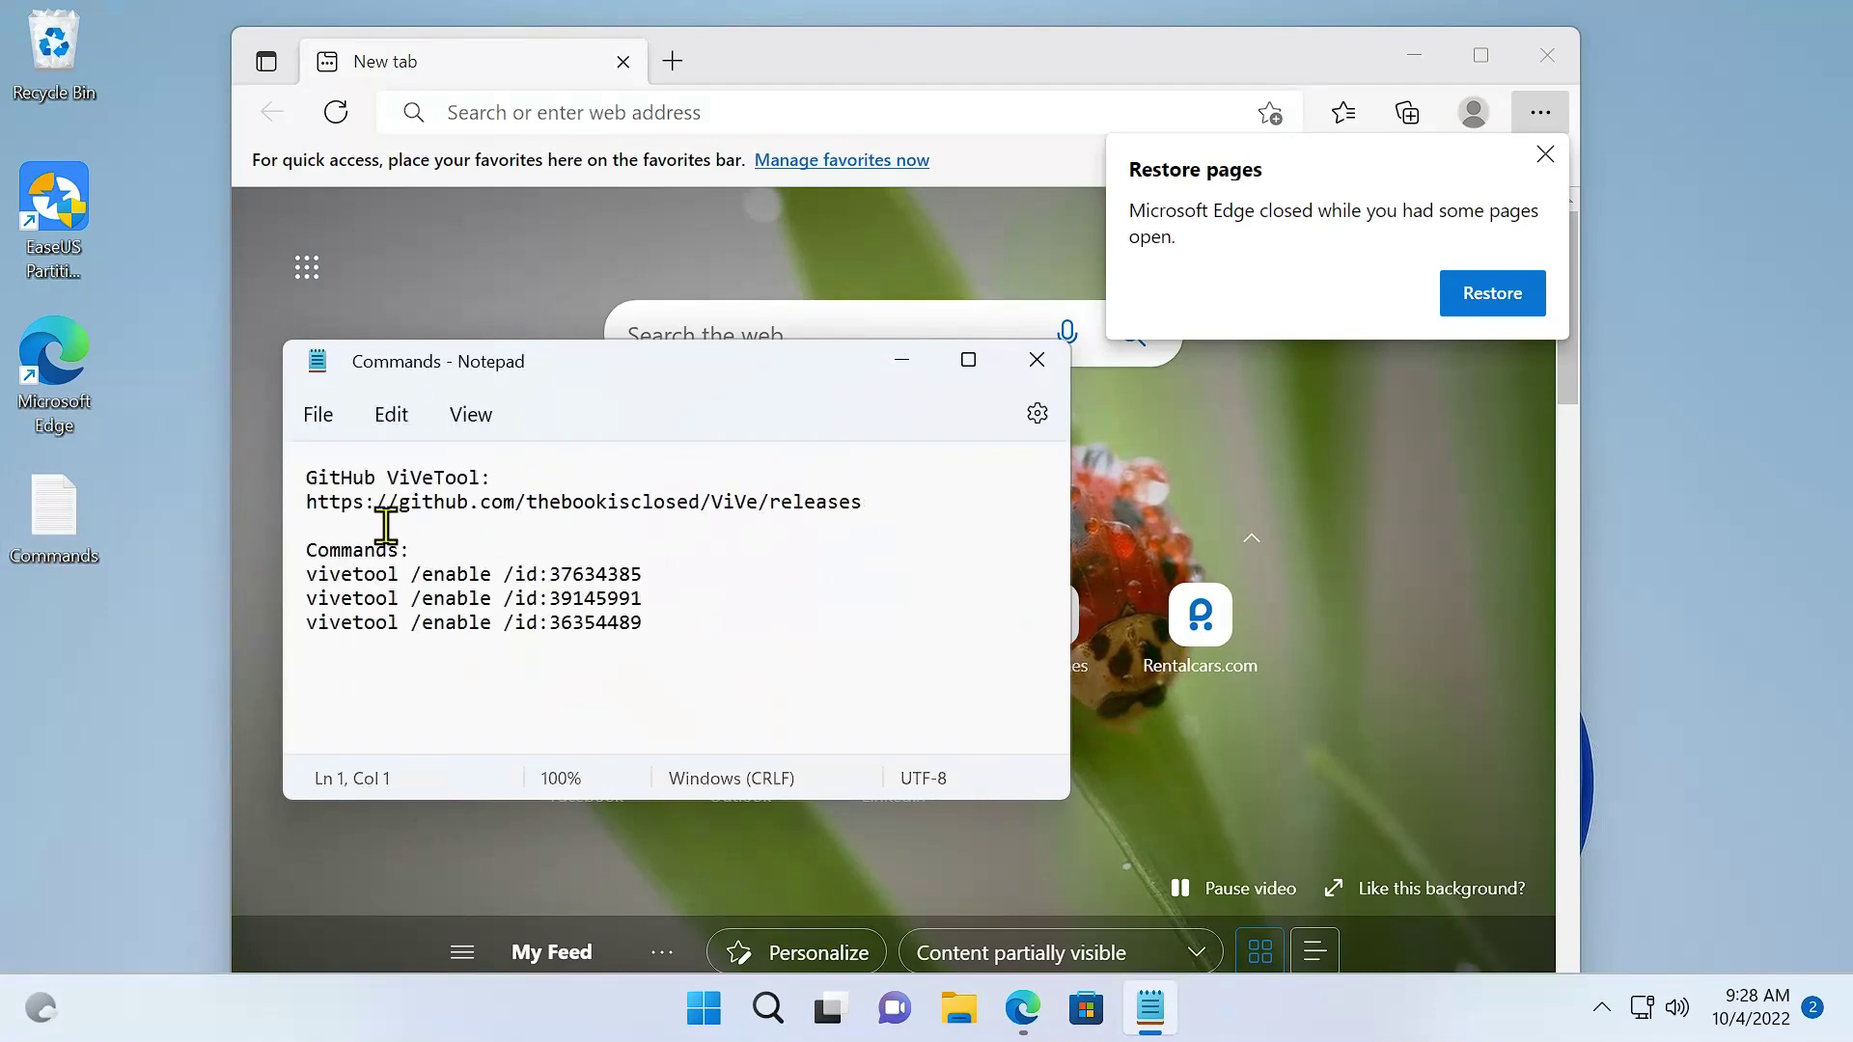
{"action": "key", "text": "ctrl+a"}
{"action": "left_click", "coordinate": [885, 505]}
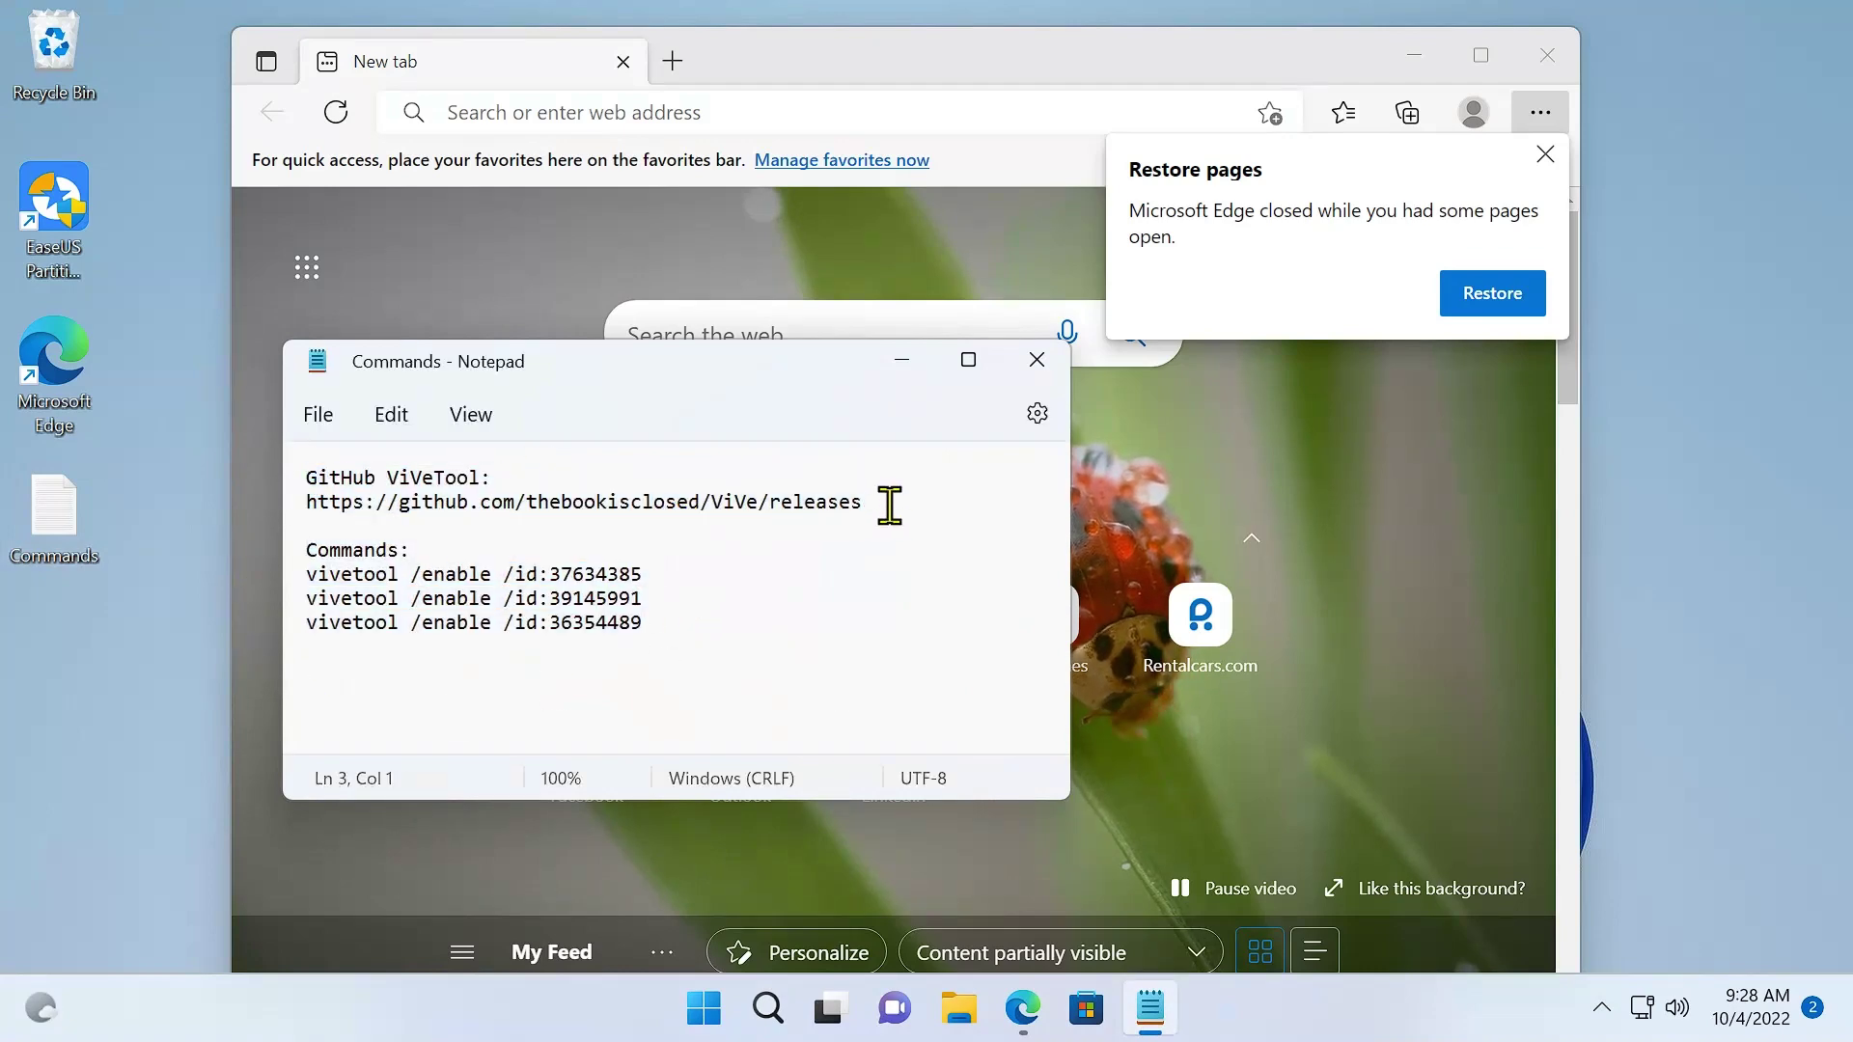
{"action": "left_click_drag", "start_coordinate": [869, 503], "coordinate": [311, 507]}
{"action": "key", "text": "ctrl+c"}
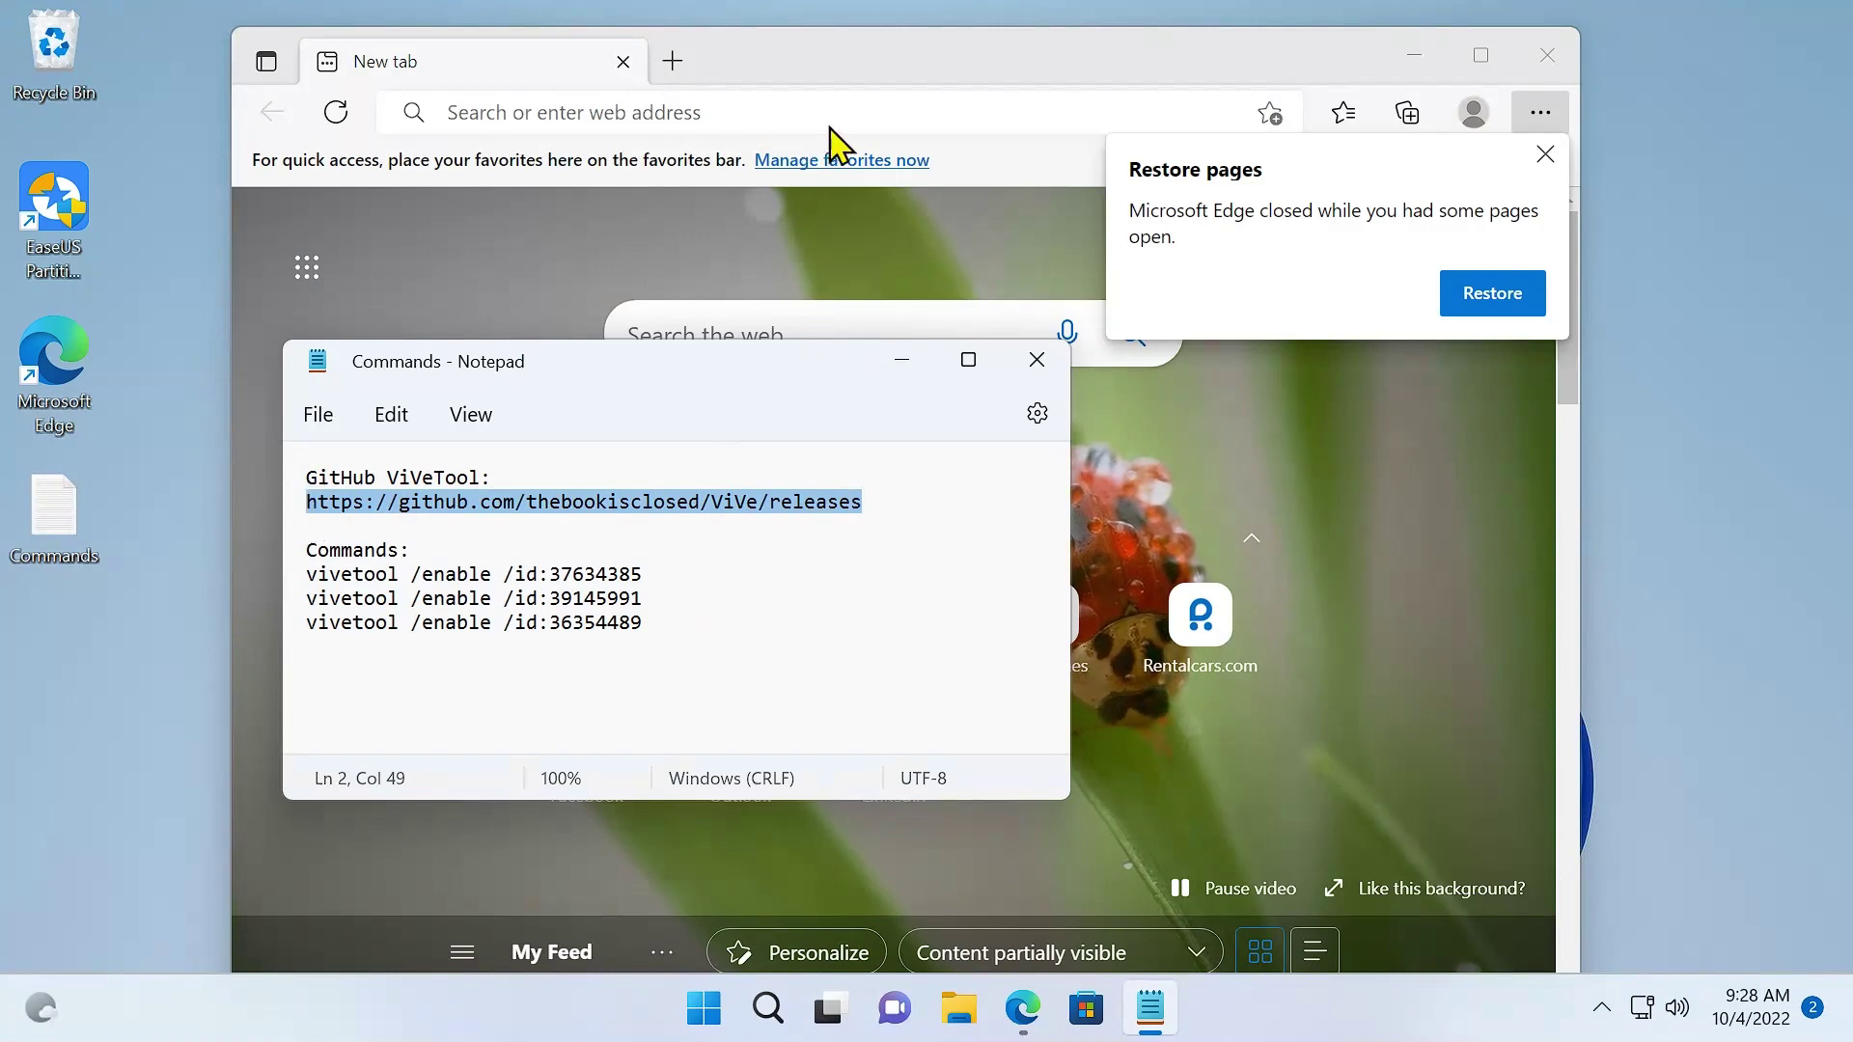
Step: Paste the releases URL into Edge, then download ViVeTool-v0.3.1.zip from the page's Assets
{"action": "left_click", "coordinate": [831, 116]}
{"action": "key", "text": "ctrl+v"}
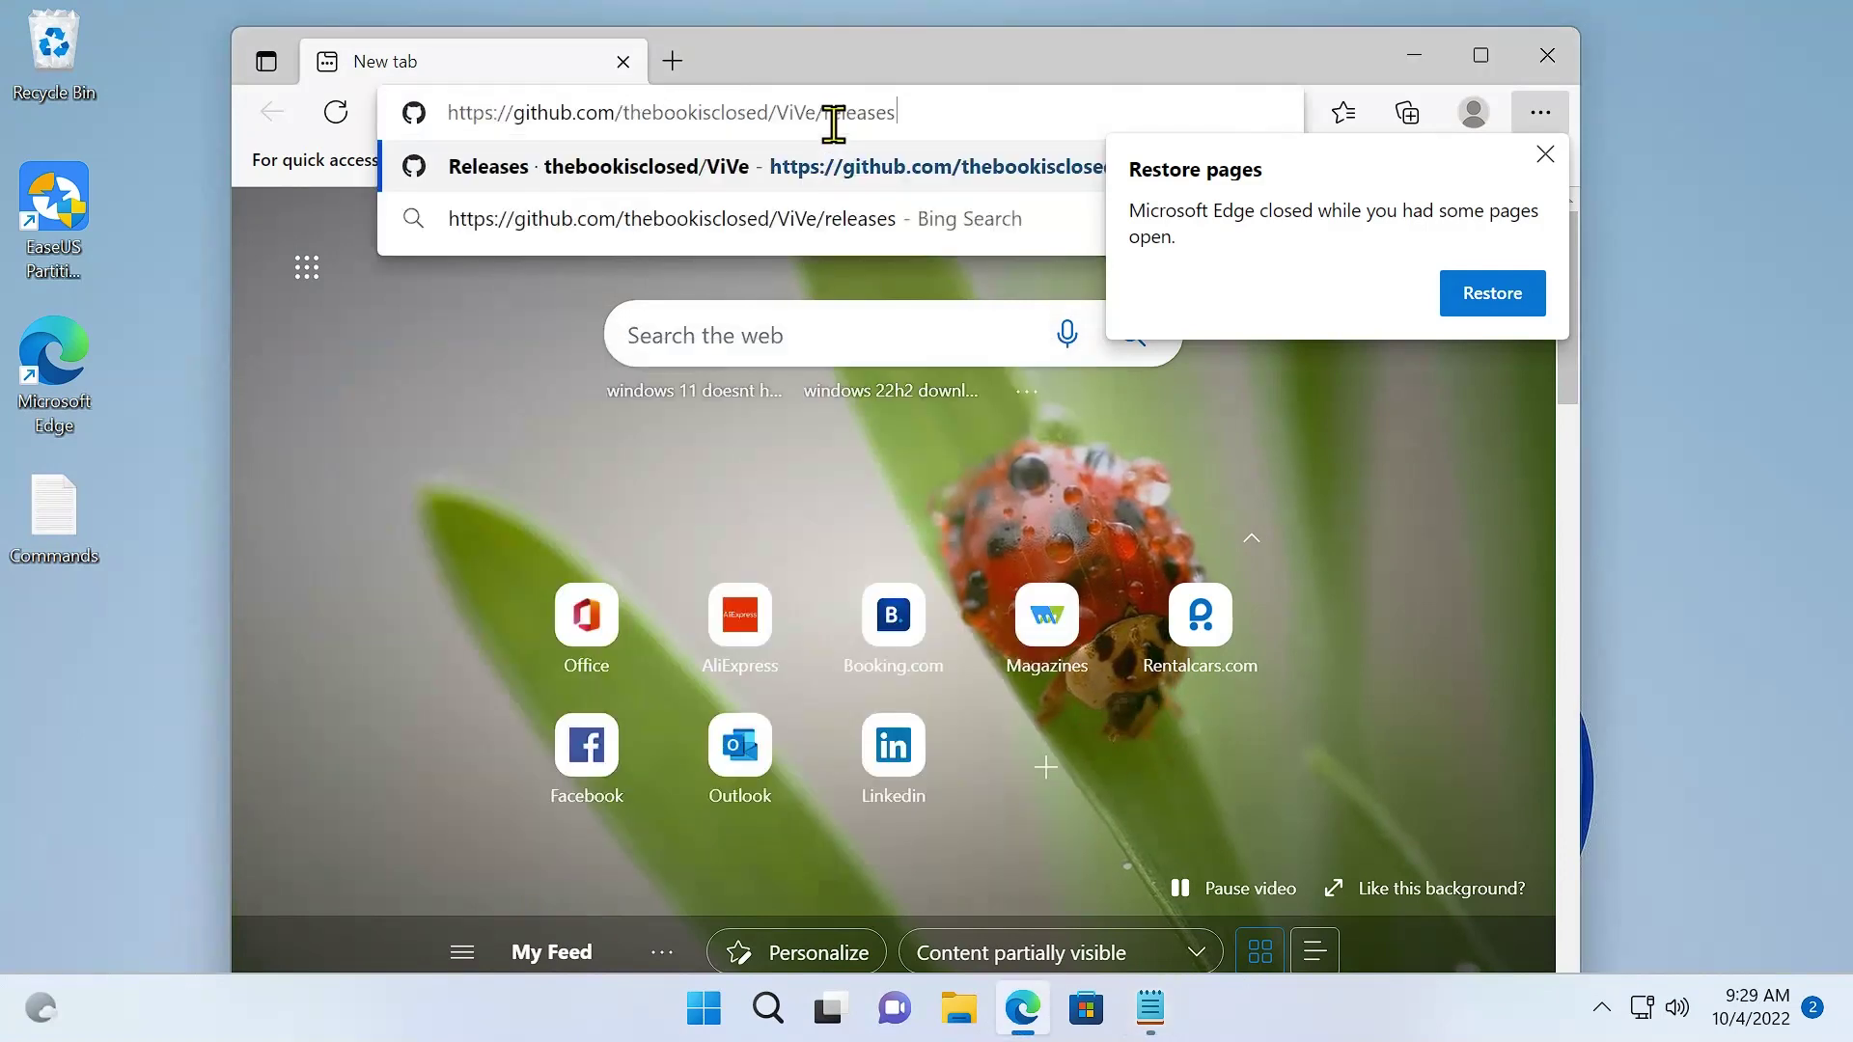
{"action": "key", "text": "Return"}
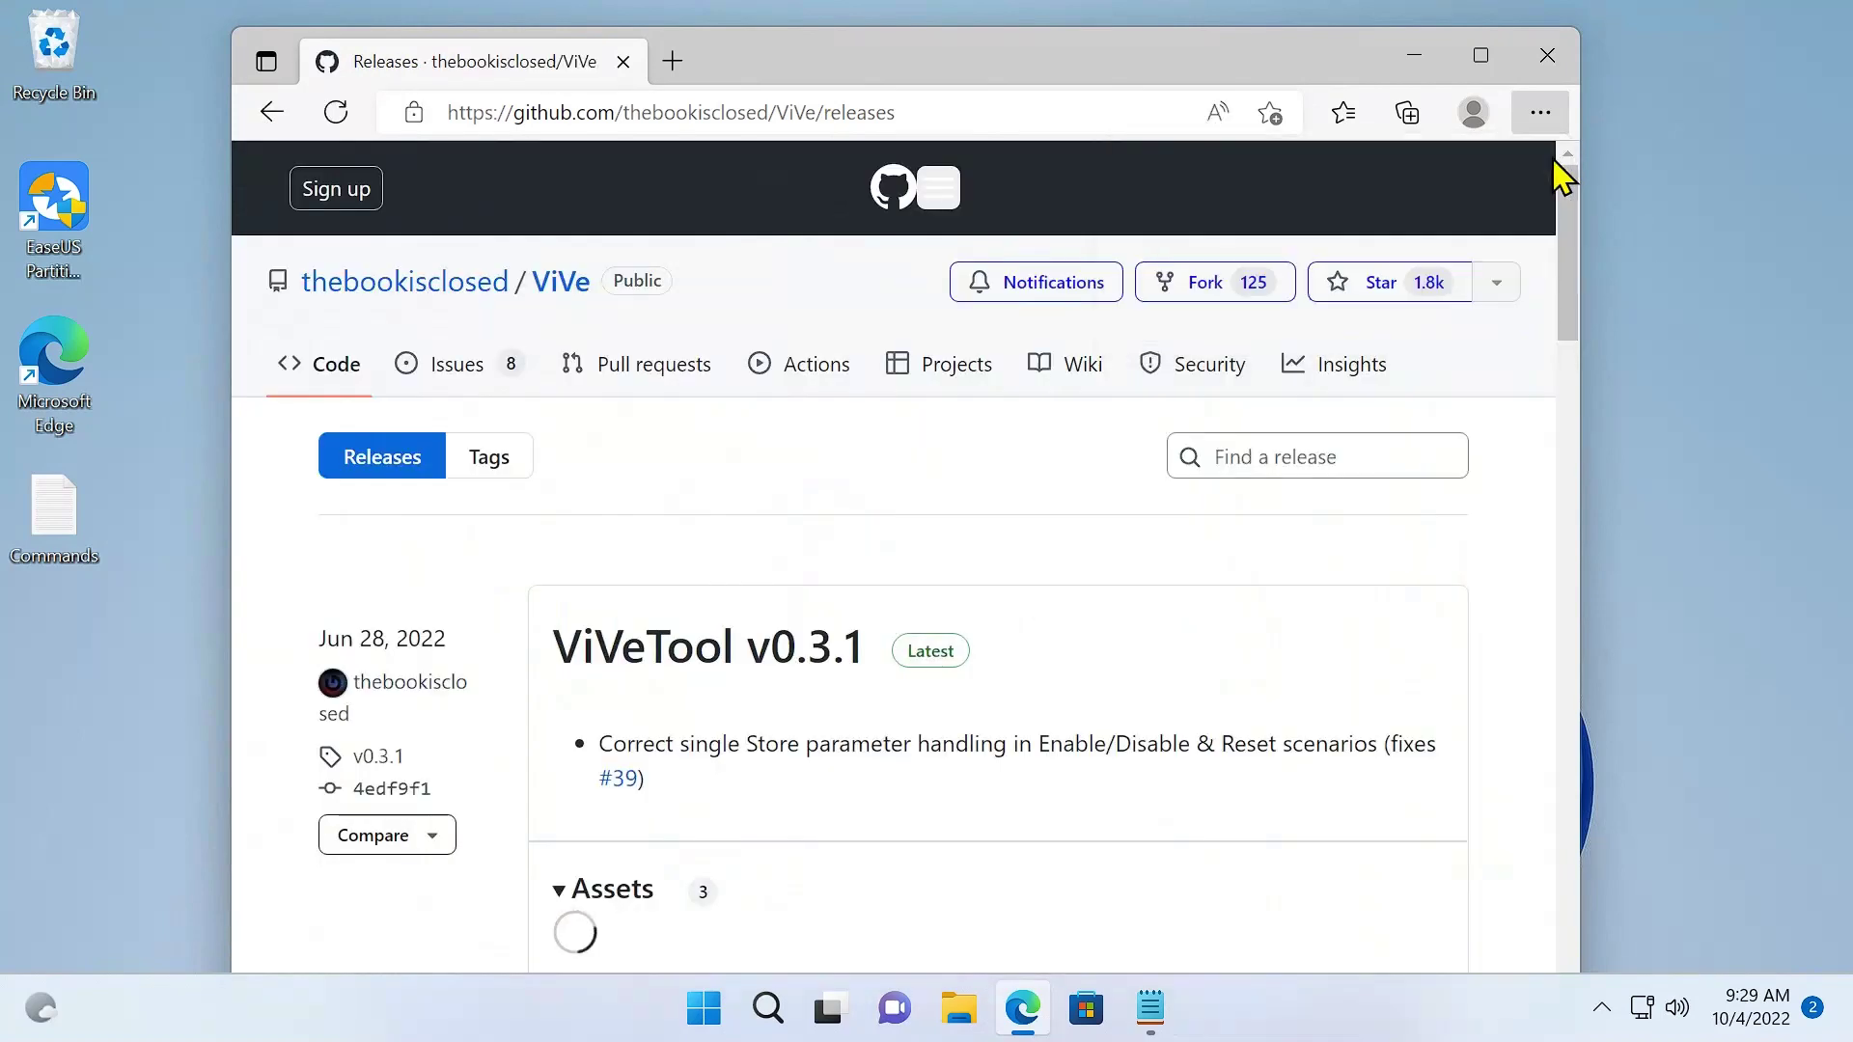
{"action": "scroll", "coordinate": [1163, 605], "scroll_direction": "down", "scroll_amount": 3}
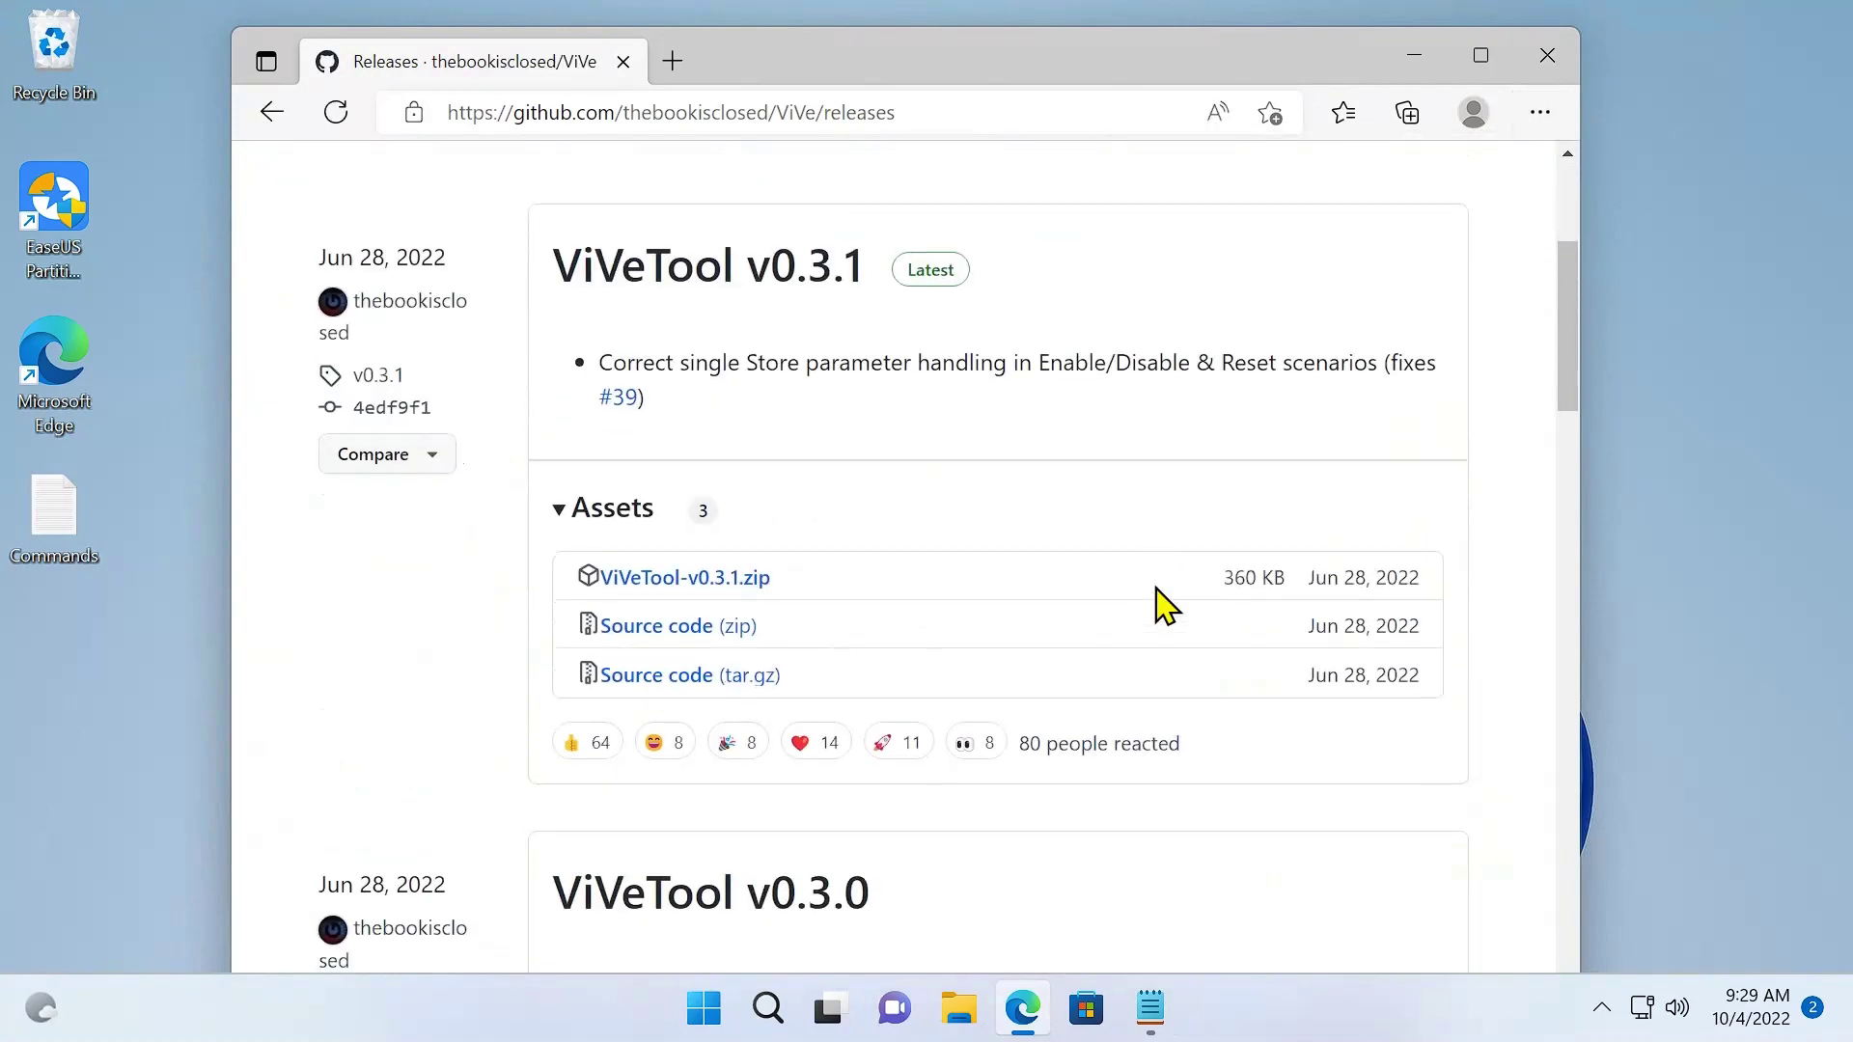
{"action": "scroll", "coordinate": [1163, 605], "scroll_direction": "up", "scroll_amount": 3}
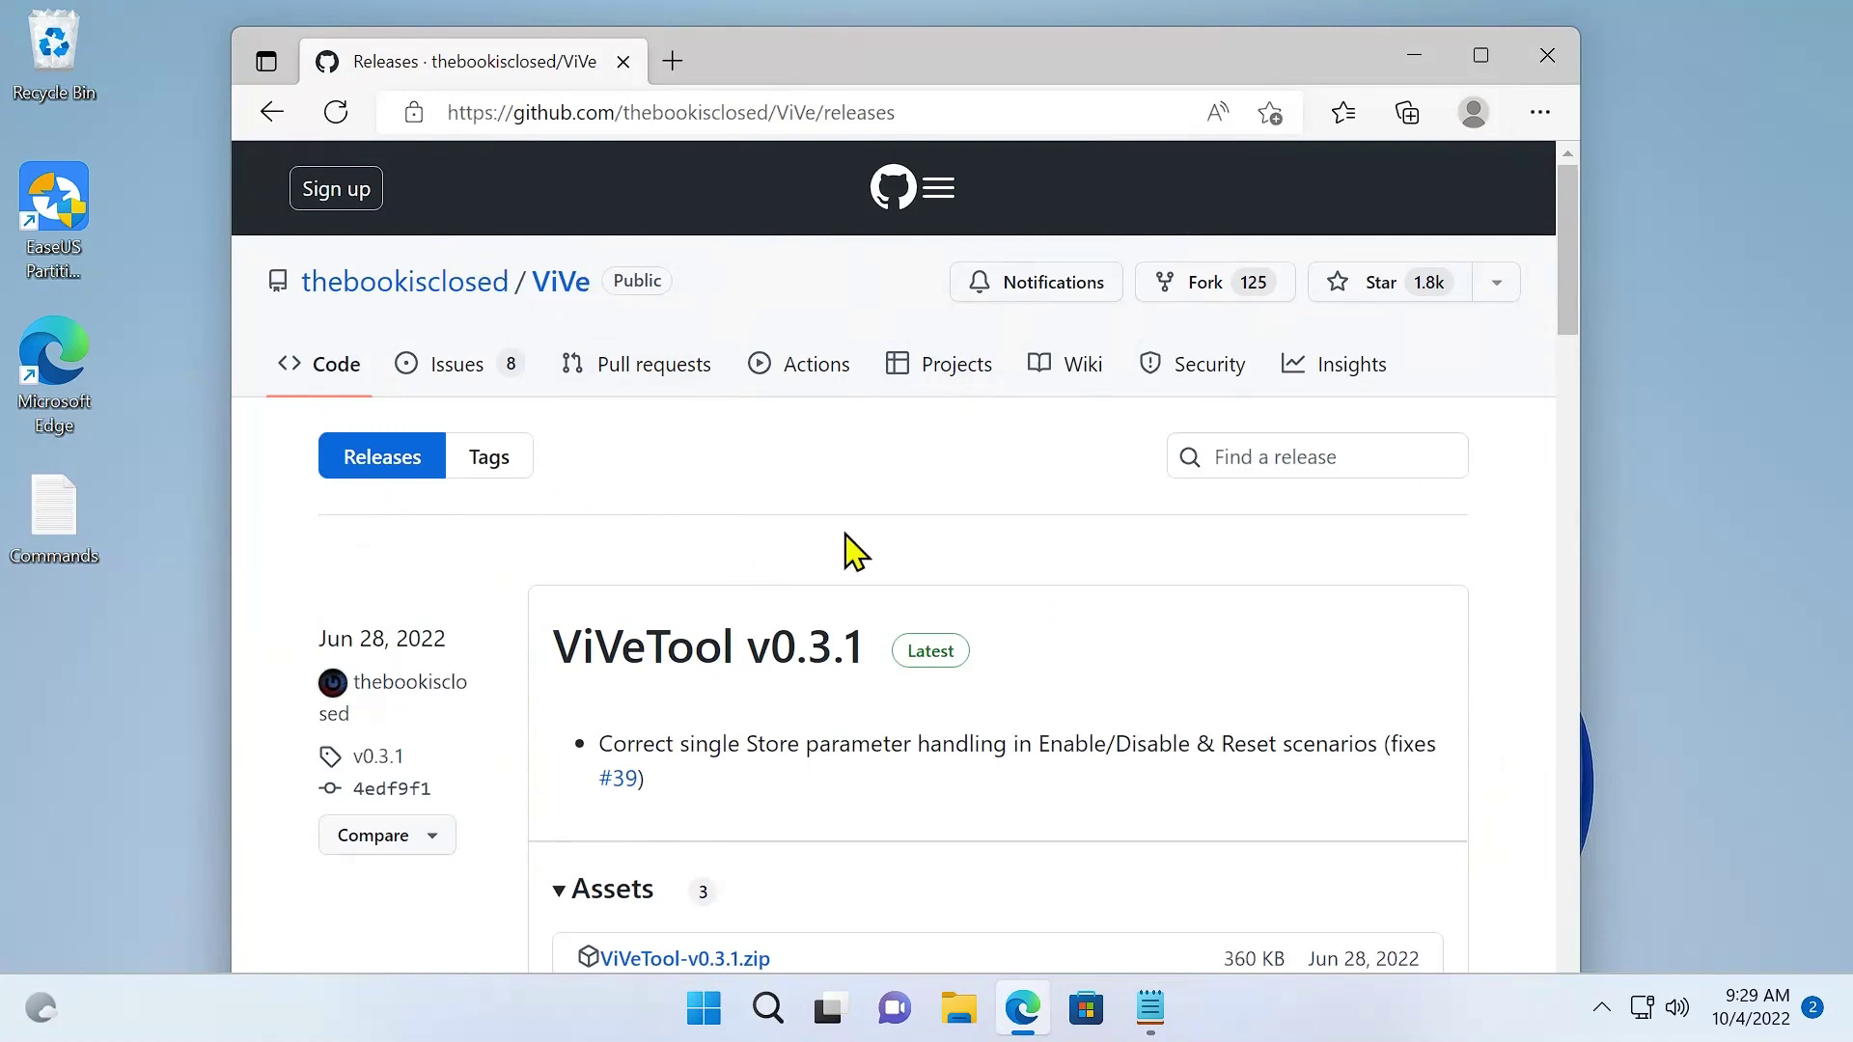
{"action": "scroll", "coordinate": [947, 497], "scroll_direction": "down", "scroll_amount": 2}
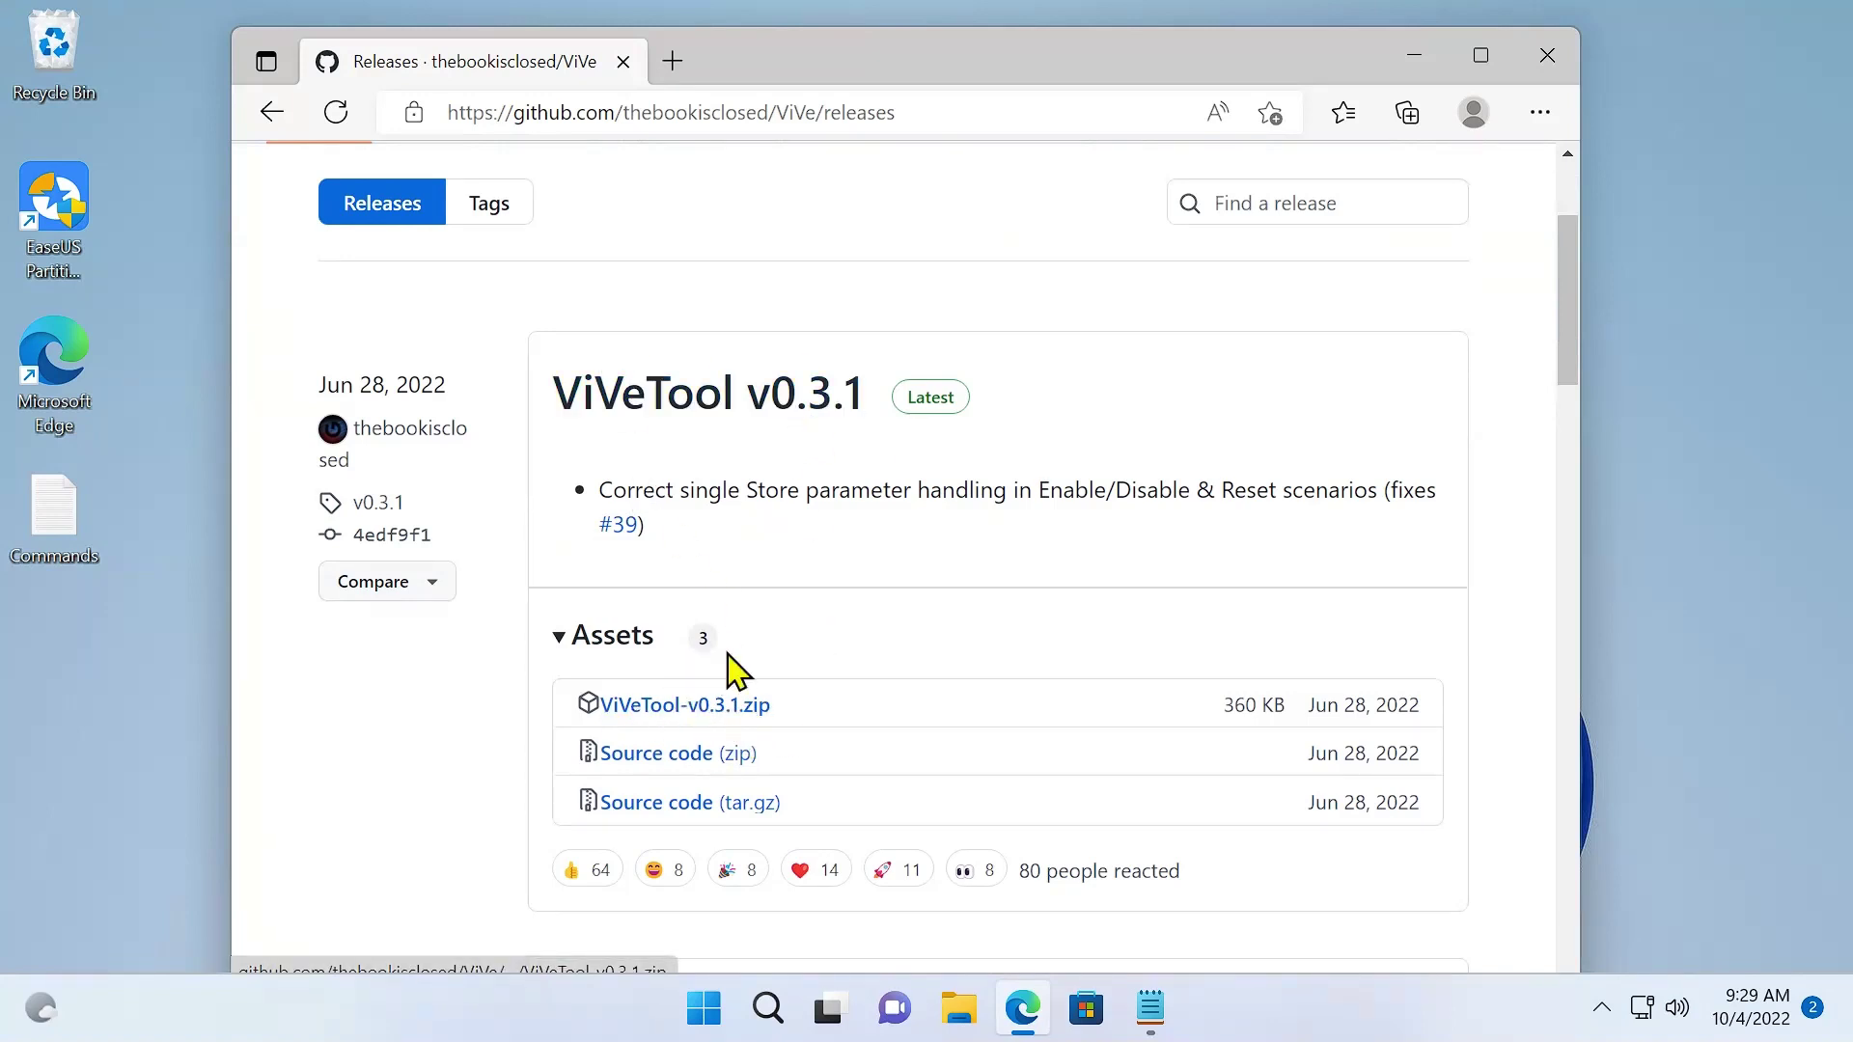
{"action": "left_click", "coordinate": [691, 712]}
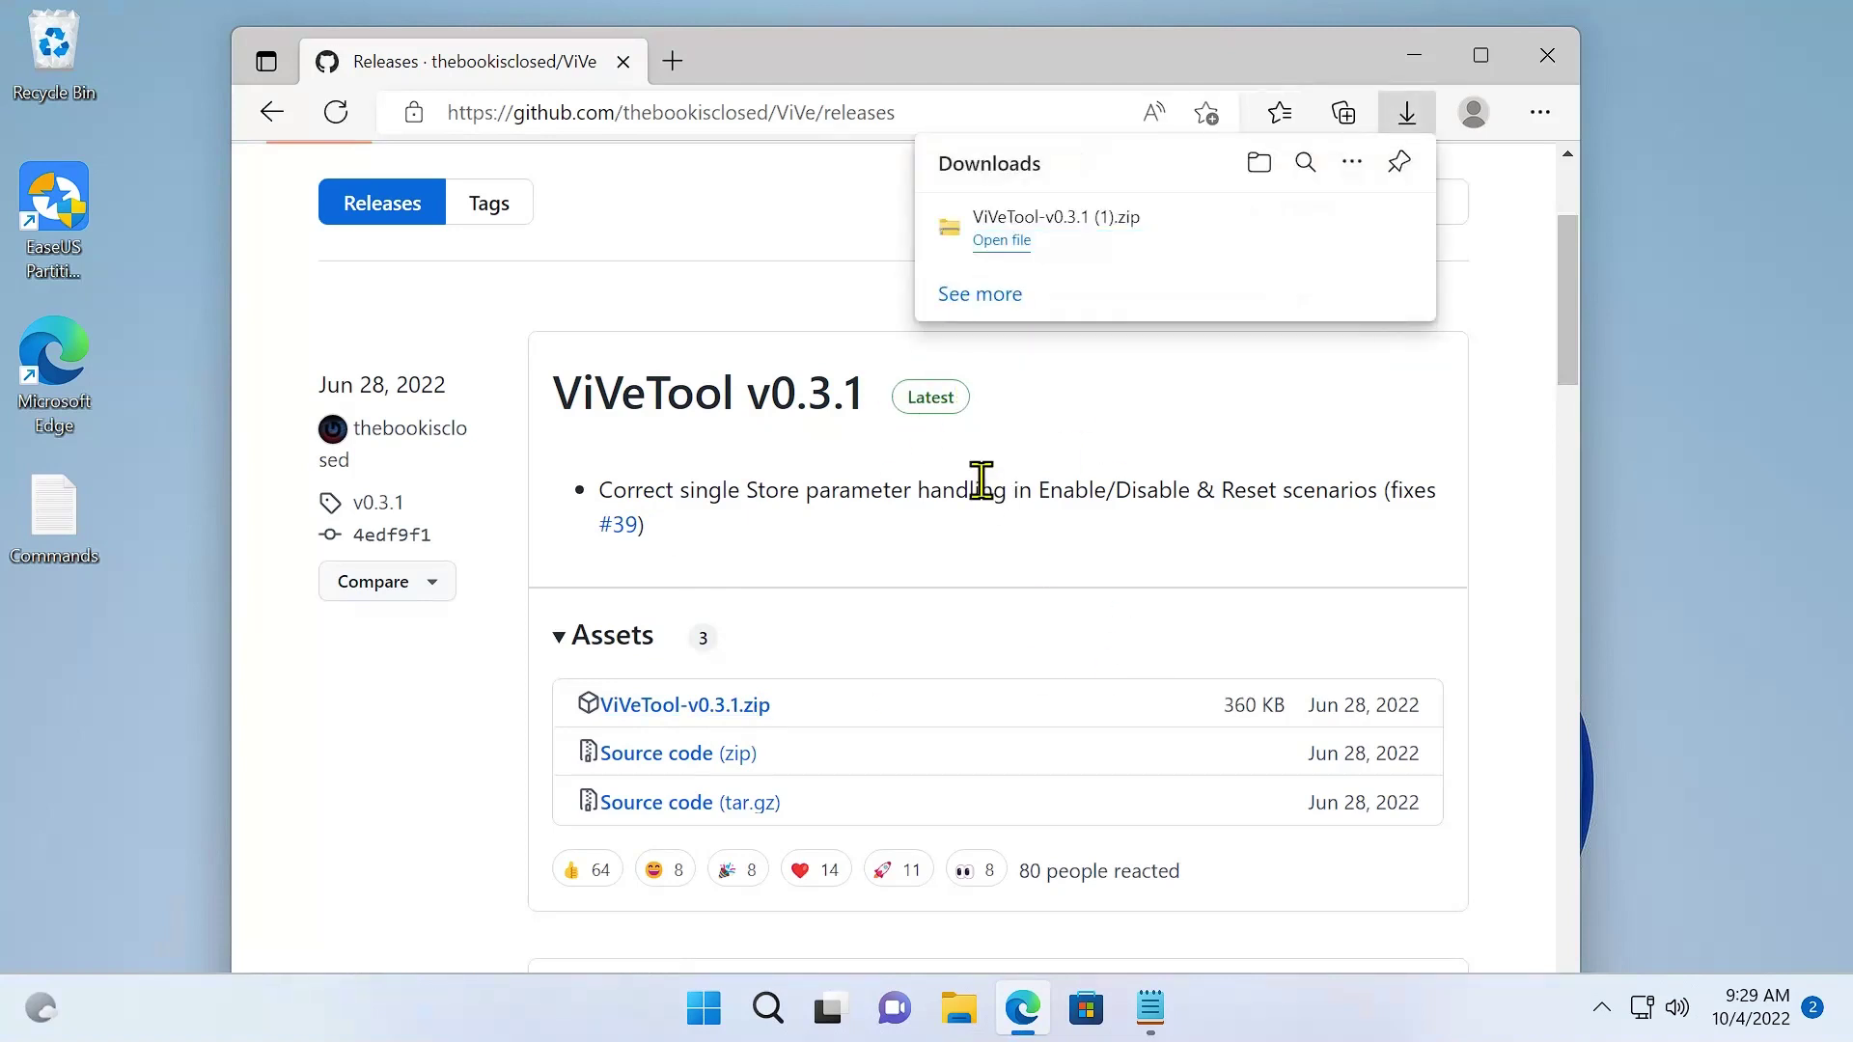
Step: Show the download in its Downloads folder and delete the duplicate ViVeTool-v0.3.1 (1) zip
{"action": "mouse_move", "coordinate": [1363, 210]}
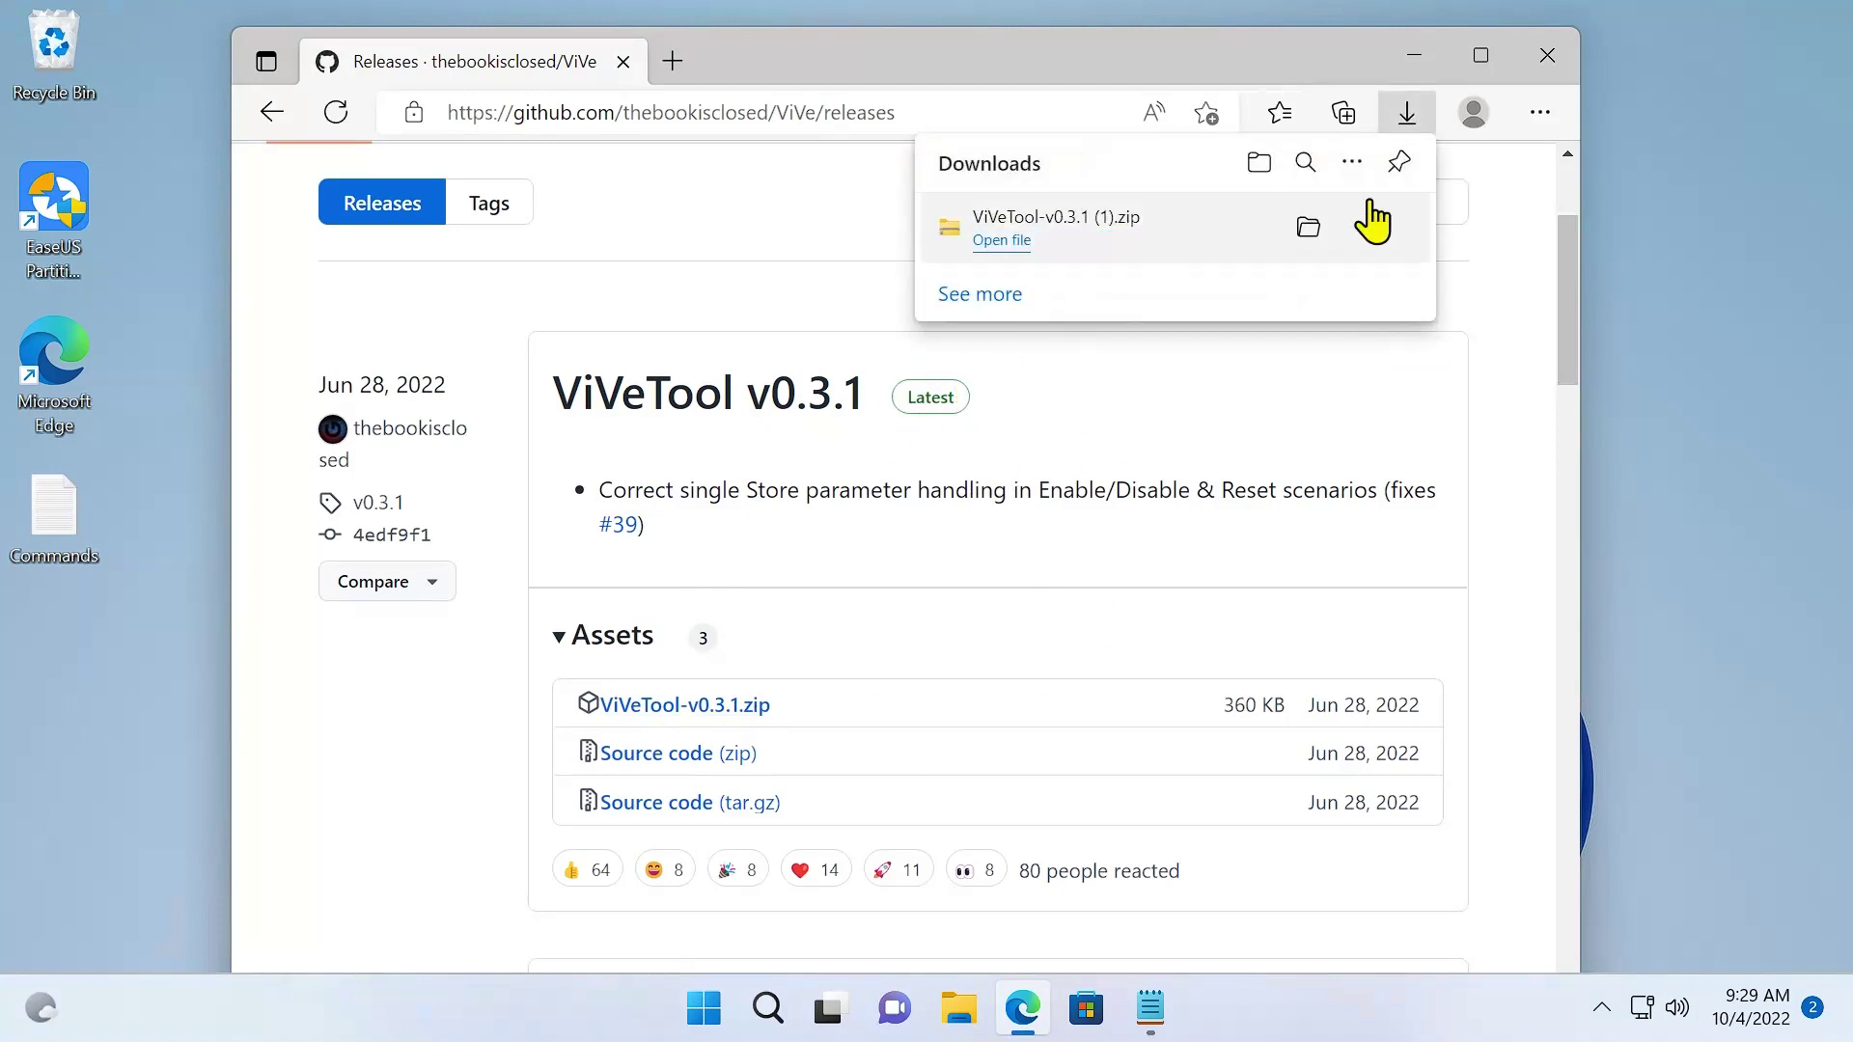
{"action": "left_click", "coordinate": [1309, 228]}
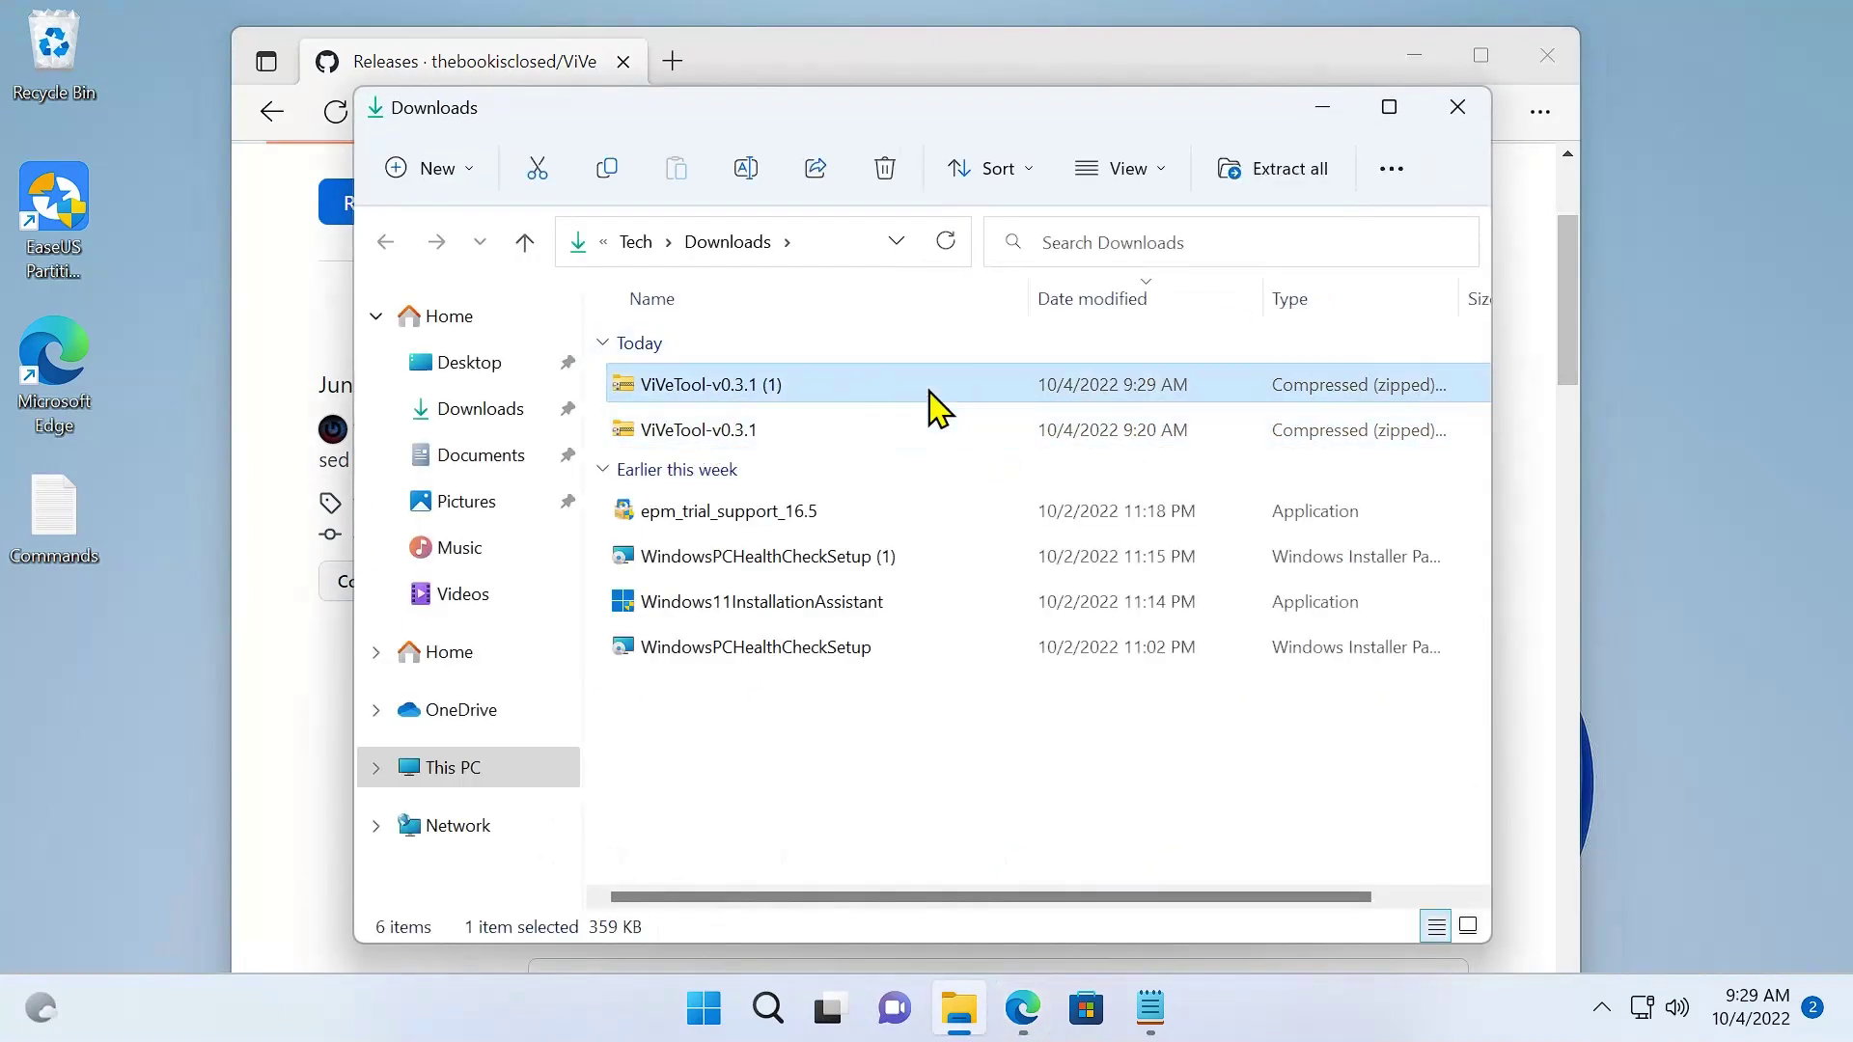
{"action": "key", "text": "Delete"}
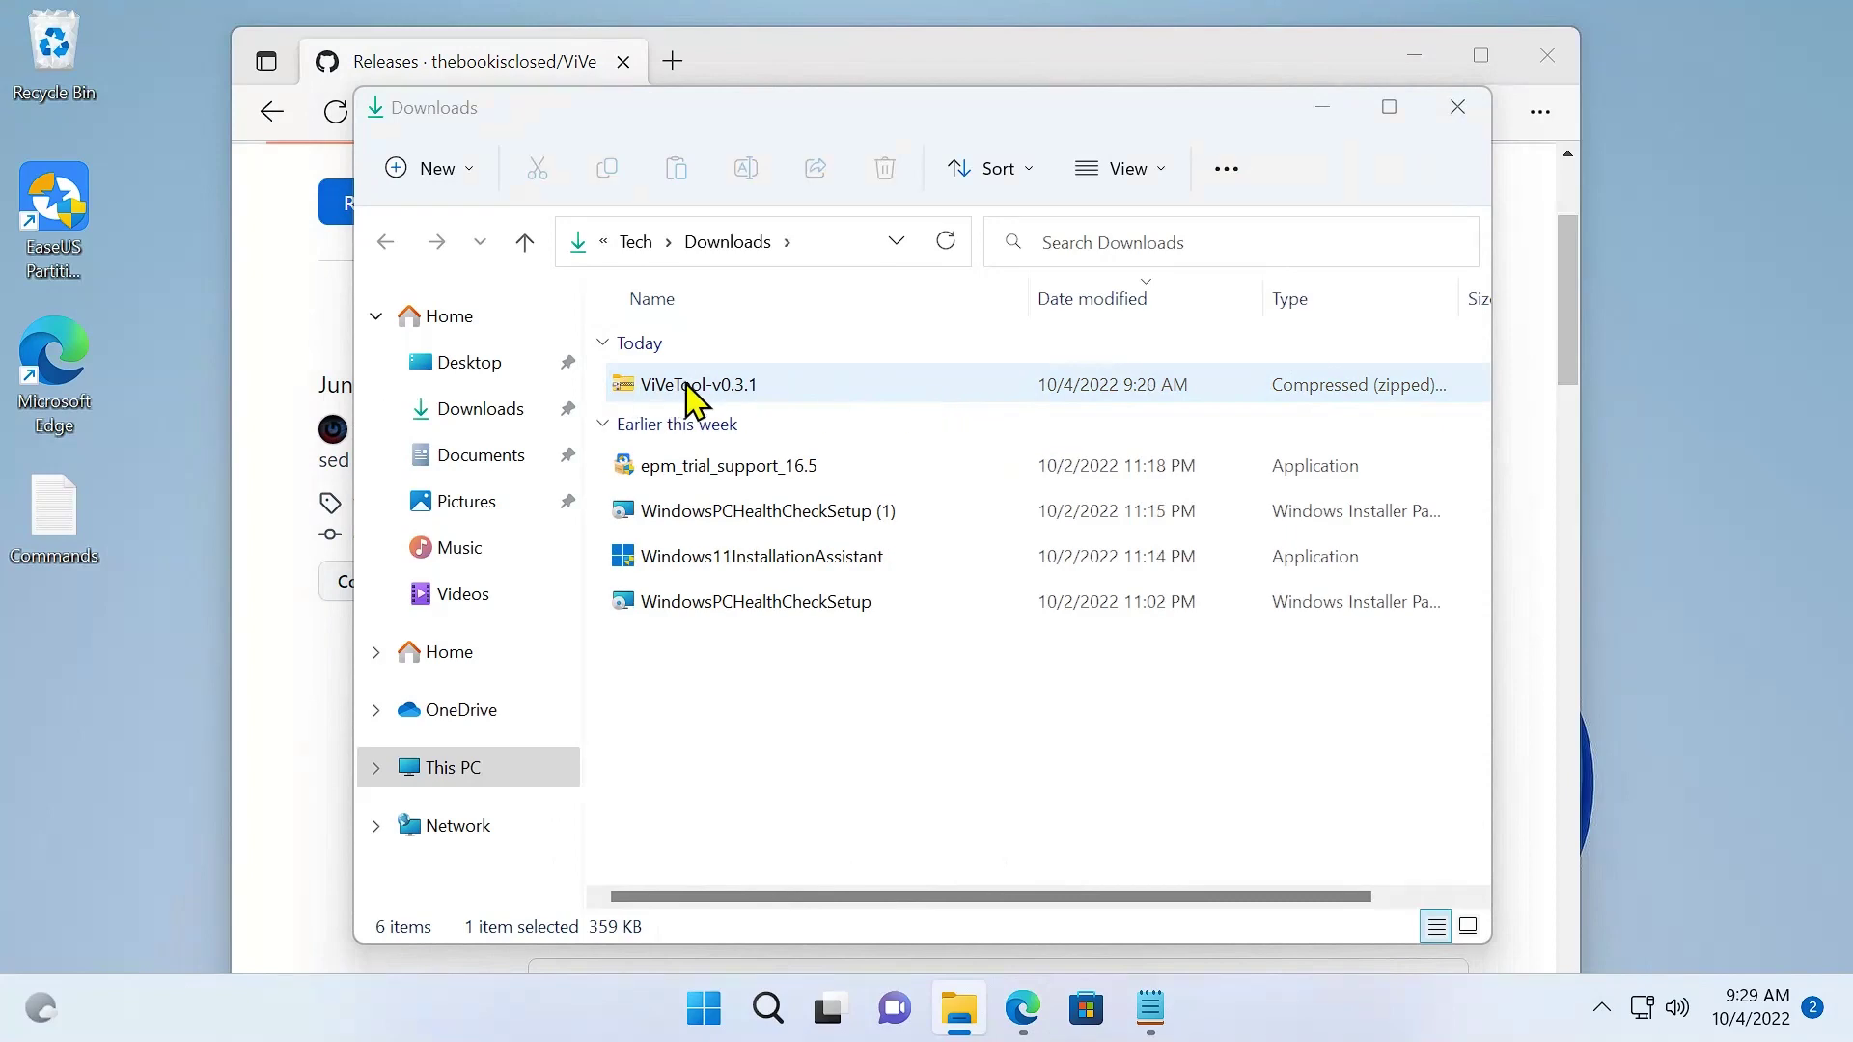
Step: Start Extract All on ViVeTool-v0.3.1.zip and browse for a different destination folder
{"action": "right_click", "coordinate": [691, 399]}
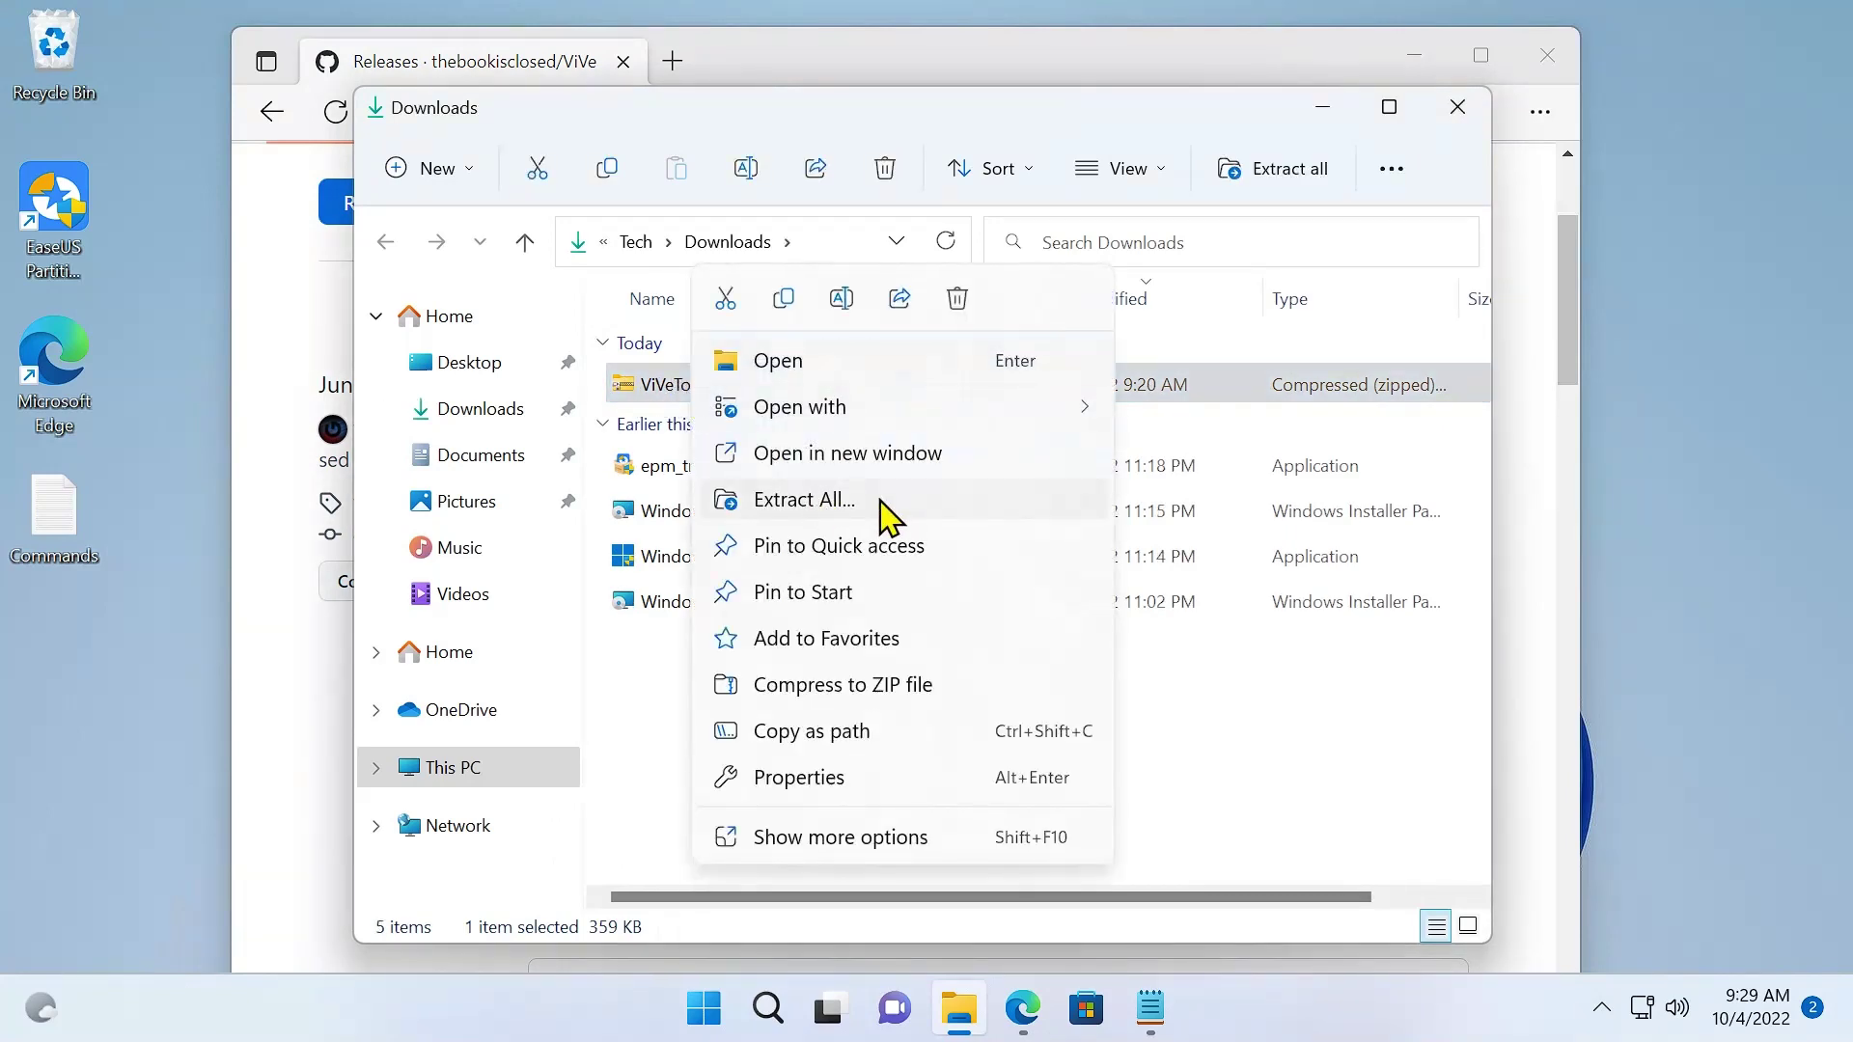
{"action": "left_click", "coordinate": [879, 500]}
{"action": "left_click", "coordinate": [1200, 386]}
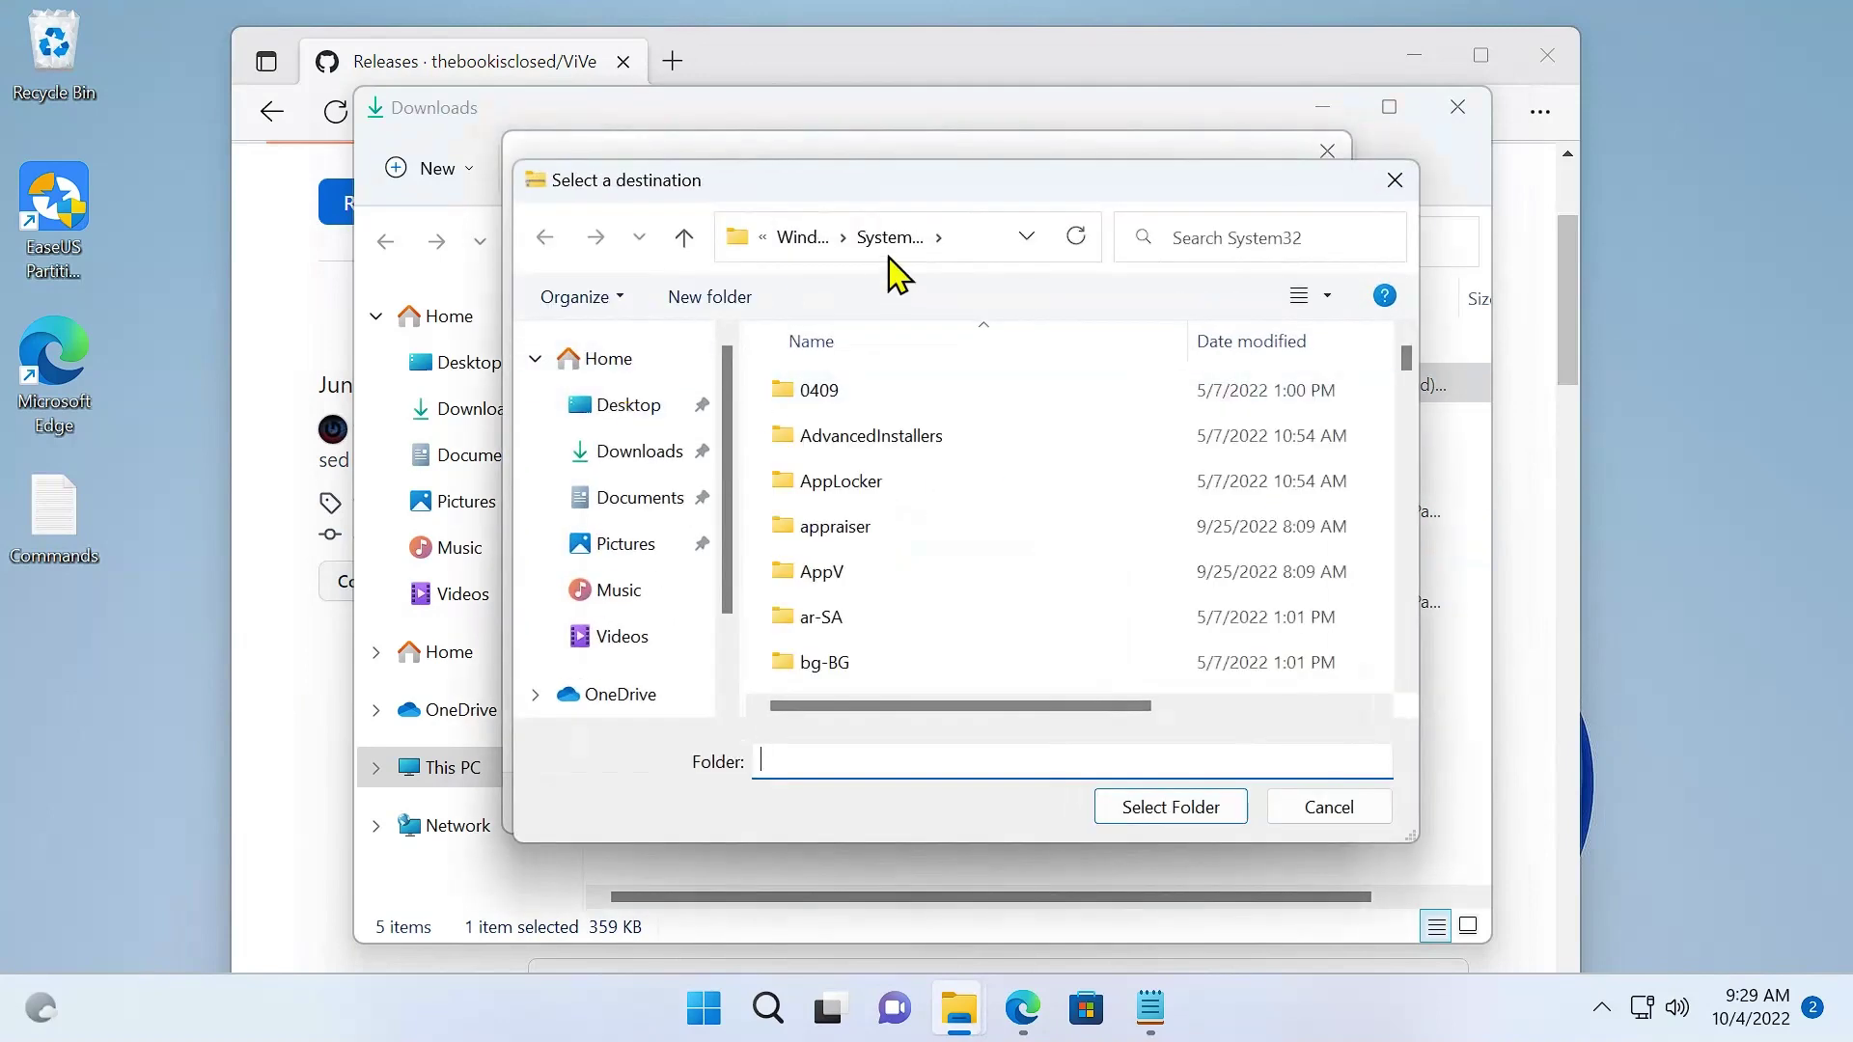
Step: Choose C:\Windows\System32 as the extraction destination folder
{"action": "scroll", "coordinate": [651, 637], "scroll_direction": "down", "scroll_amount": 3}
{"action": "left_click", "coordinate": [637, 610]}
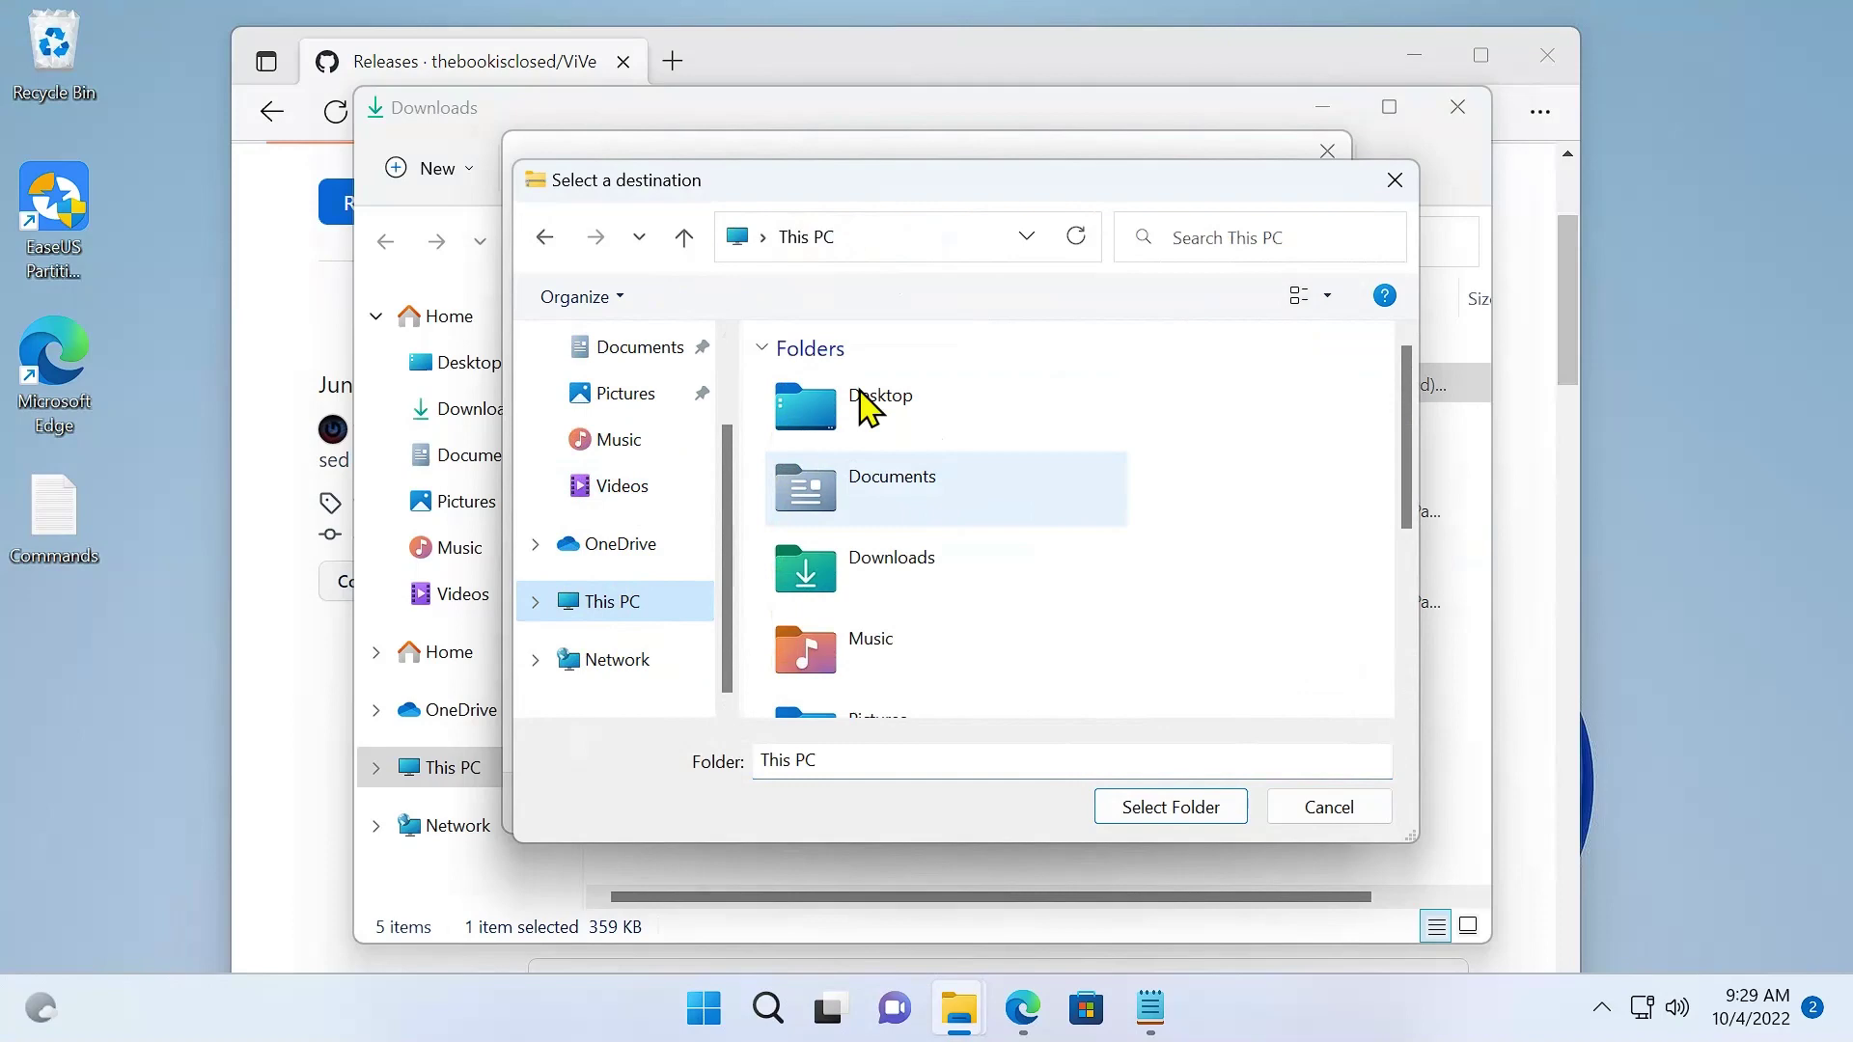
{"action": "scroll", "coordinate": [1104, 592], "scroll_direction": "down", "scroll_amount": 4}
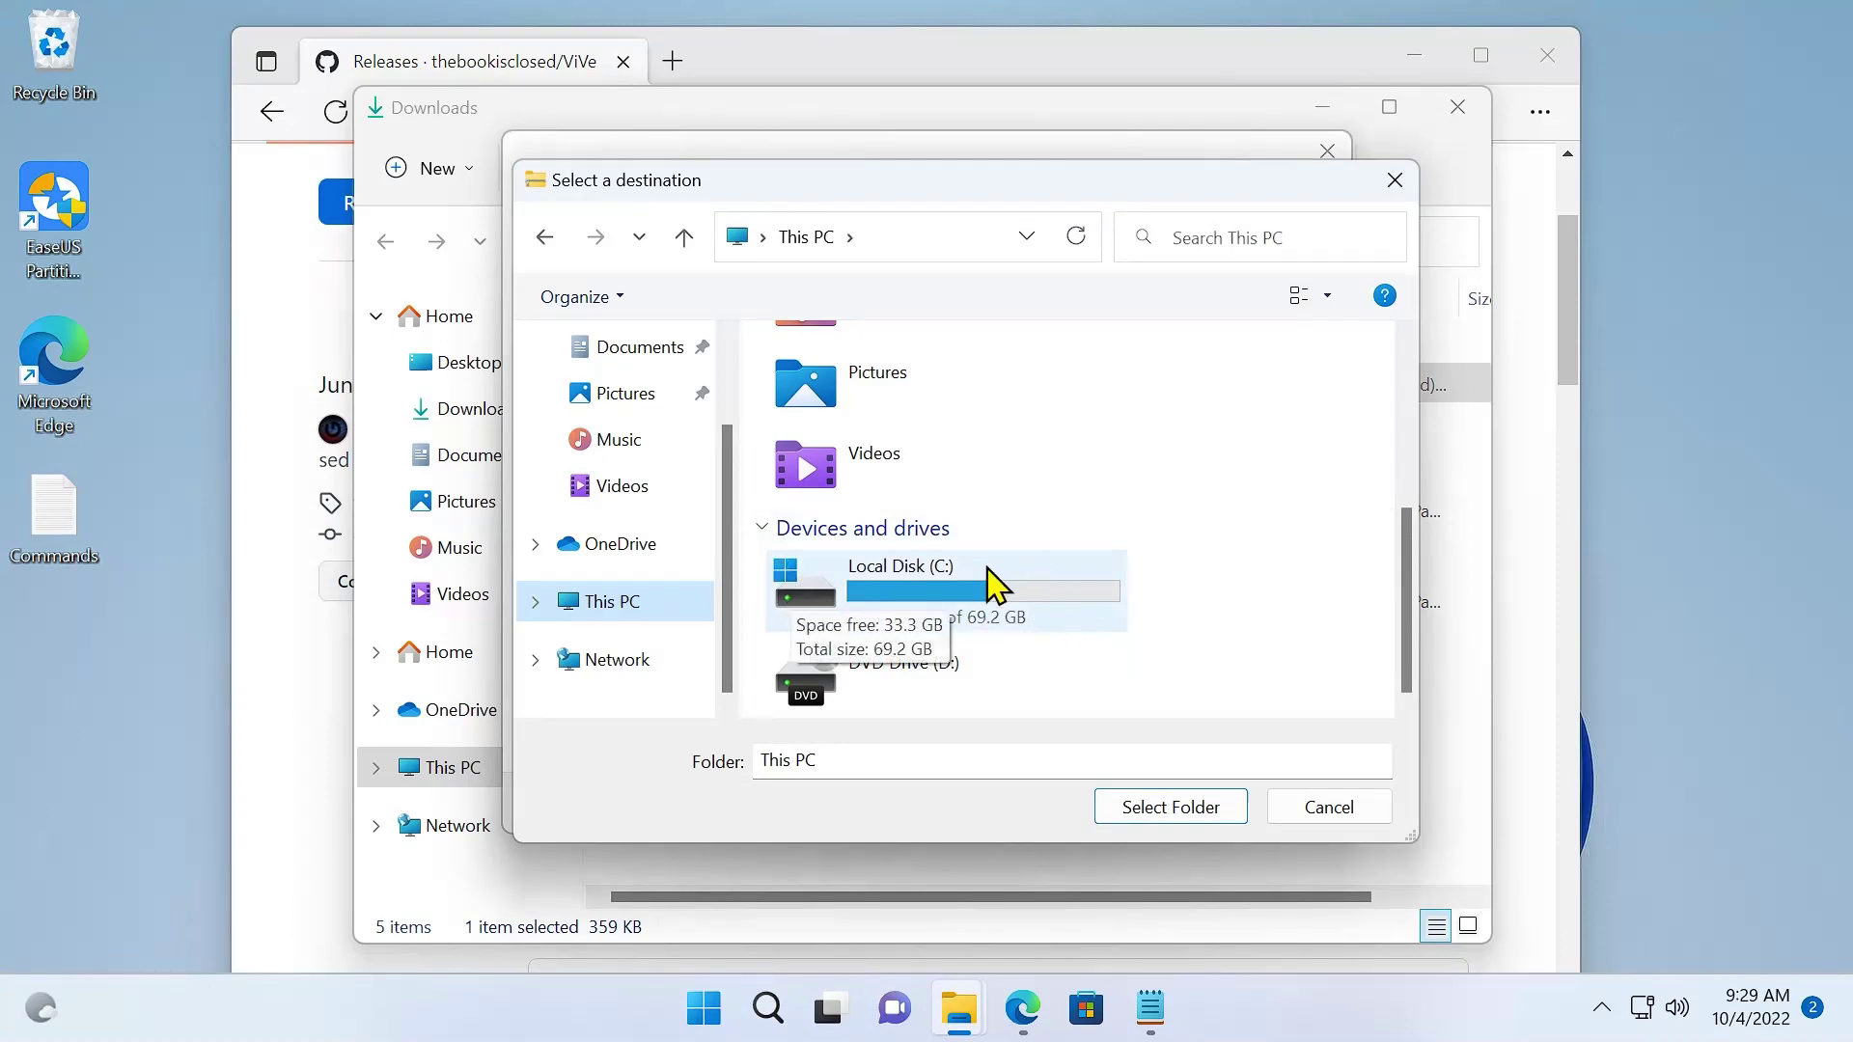
{"action": "double_click", "coordinate": [994, 584]}
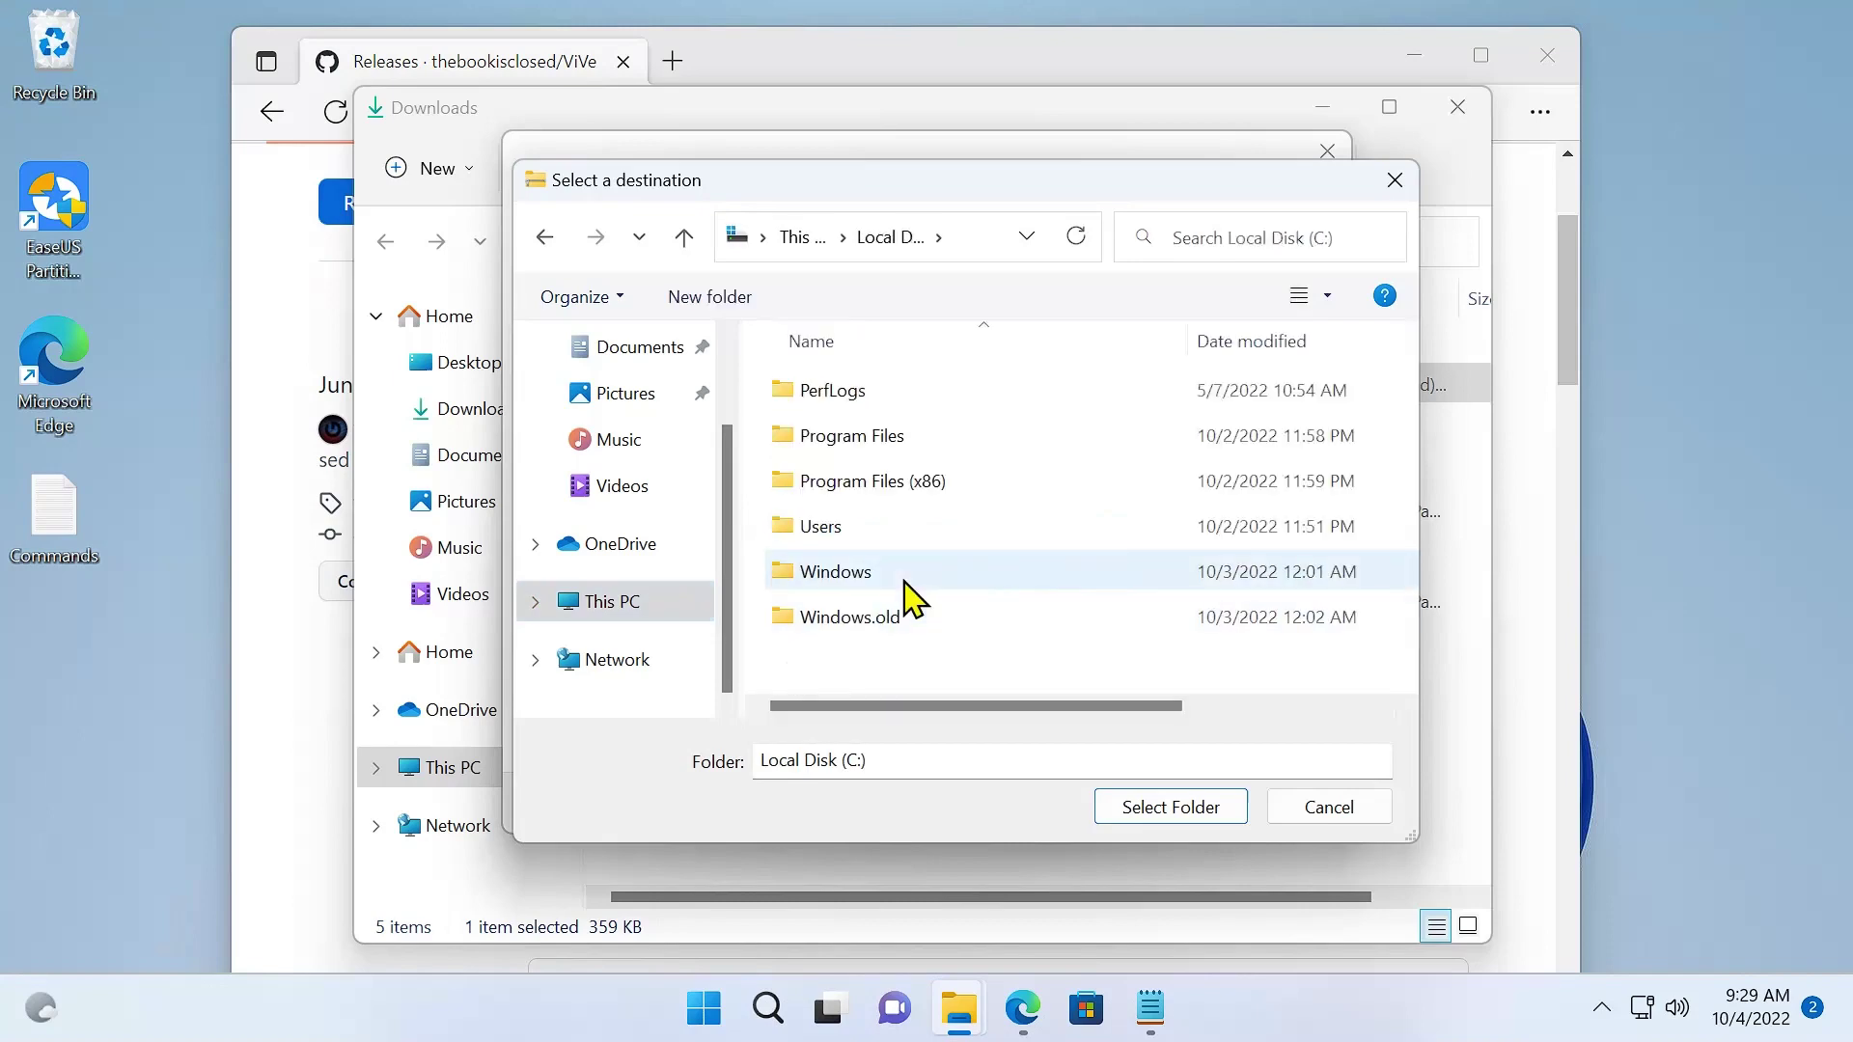
{"action": "double_click", "coordinate": [905, 577]}
{"action": "scroll", "coordinate": [904, 579], "scroll_direction": "down", "scroll_amount": 3}
{"action": "left_click", "coordinate": [910, 552]}
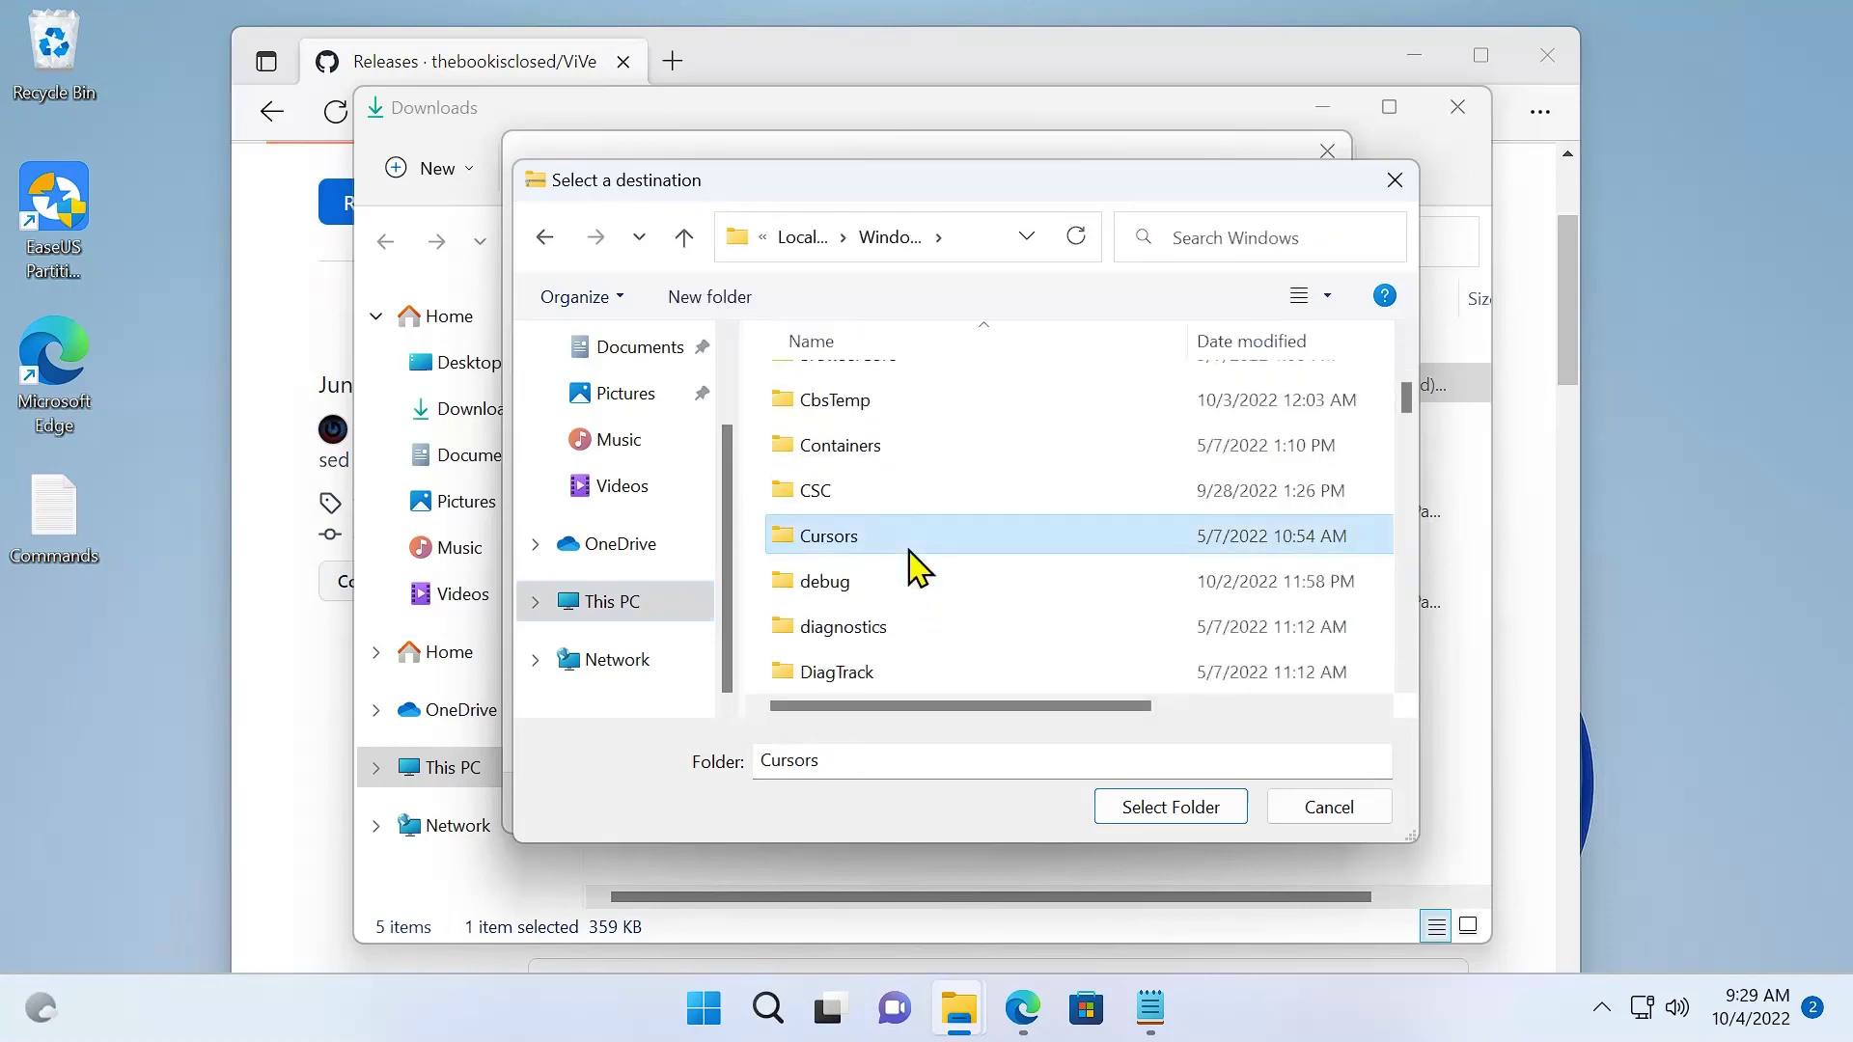
{"action": "type", "text": "sys"}
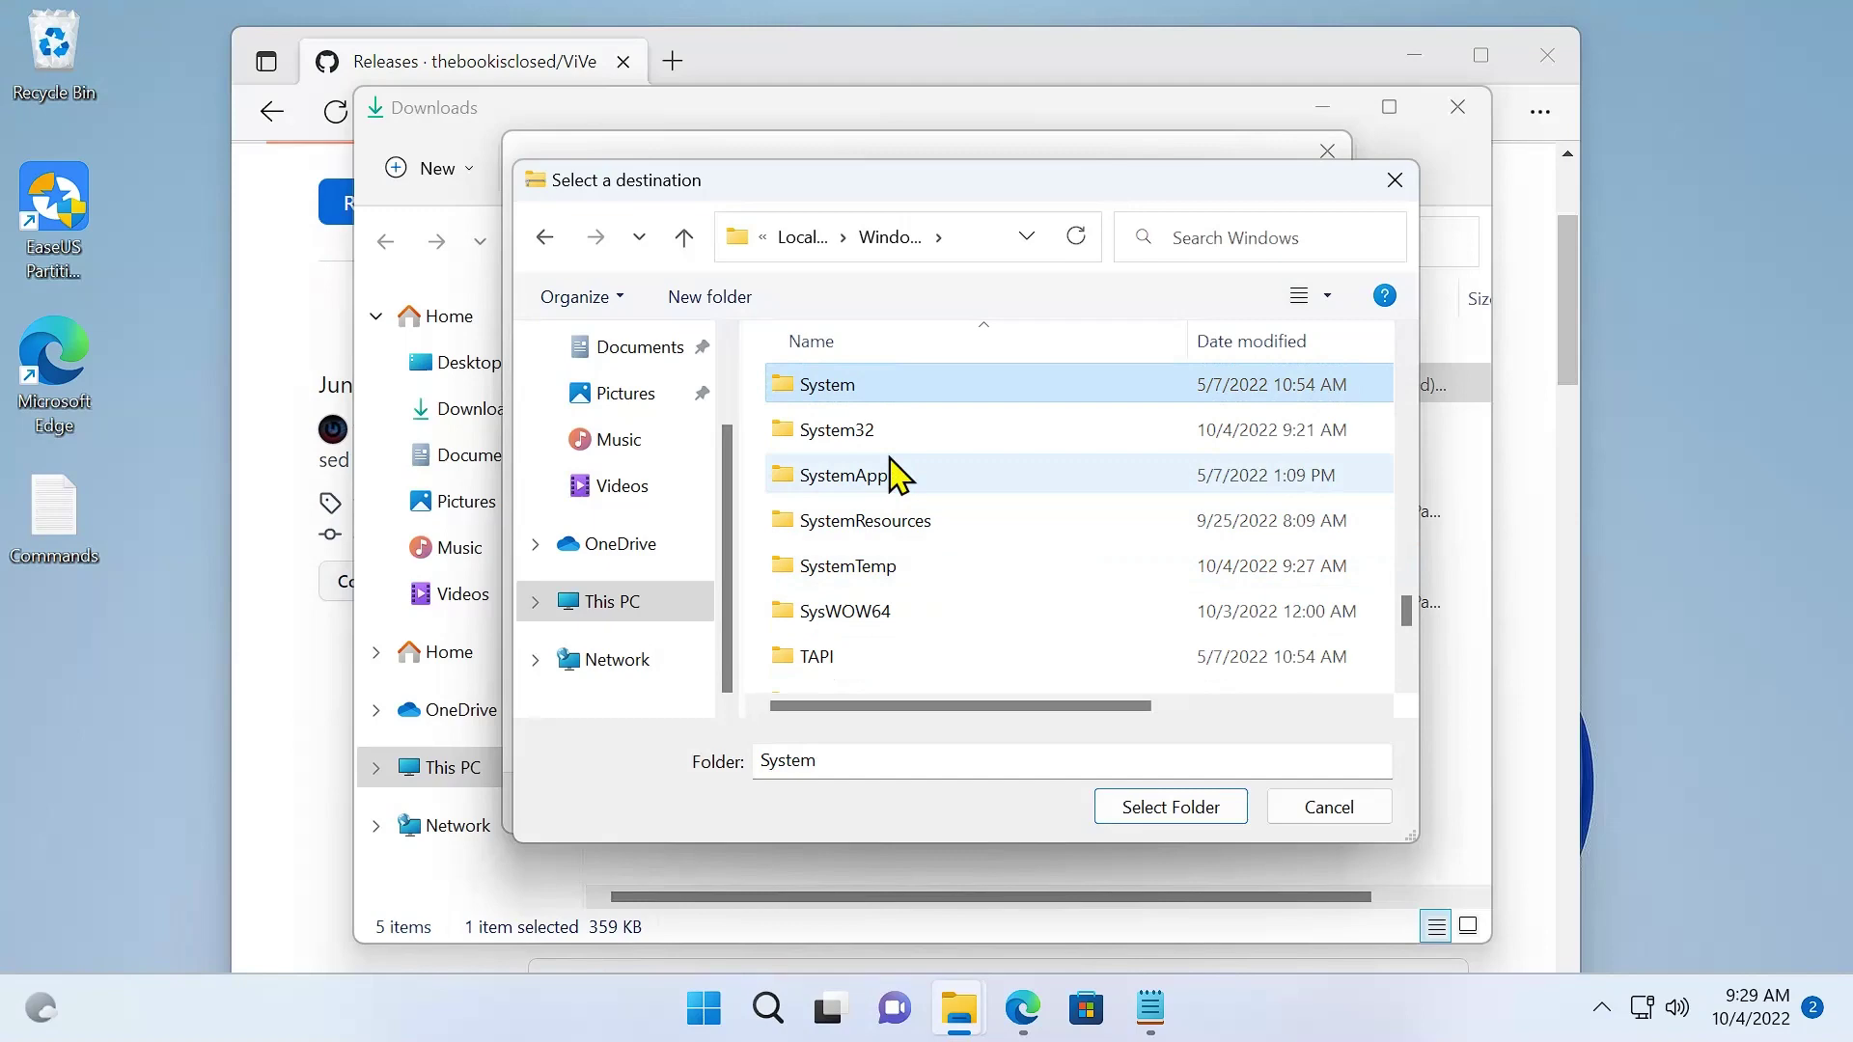
{"action": "double_click", "coordinate": [836, 431]}
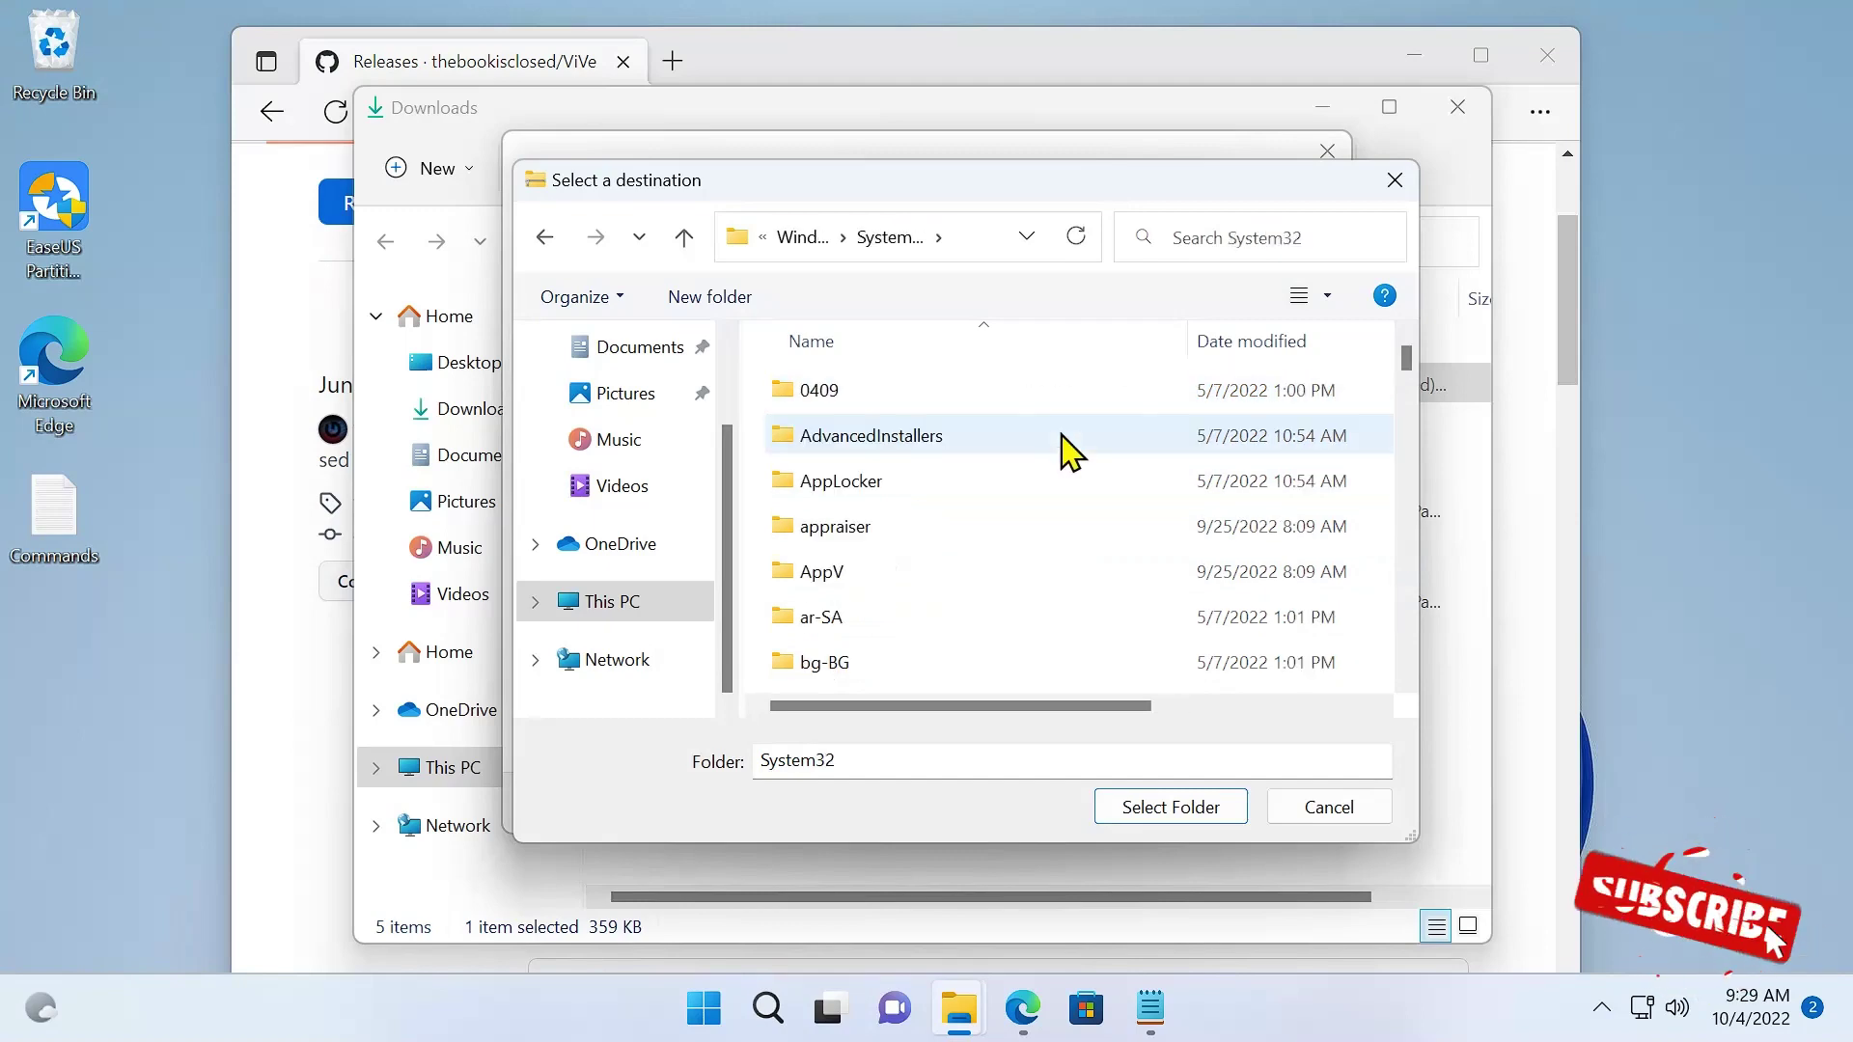
{"action": "left_click", "coordinate": [1177, 809]}
Step: Extract the archive, replacing the same-named files and granting administrator permission
{"action": "left_click", "coordinate": [1180, 804]}
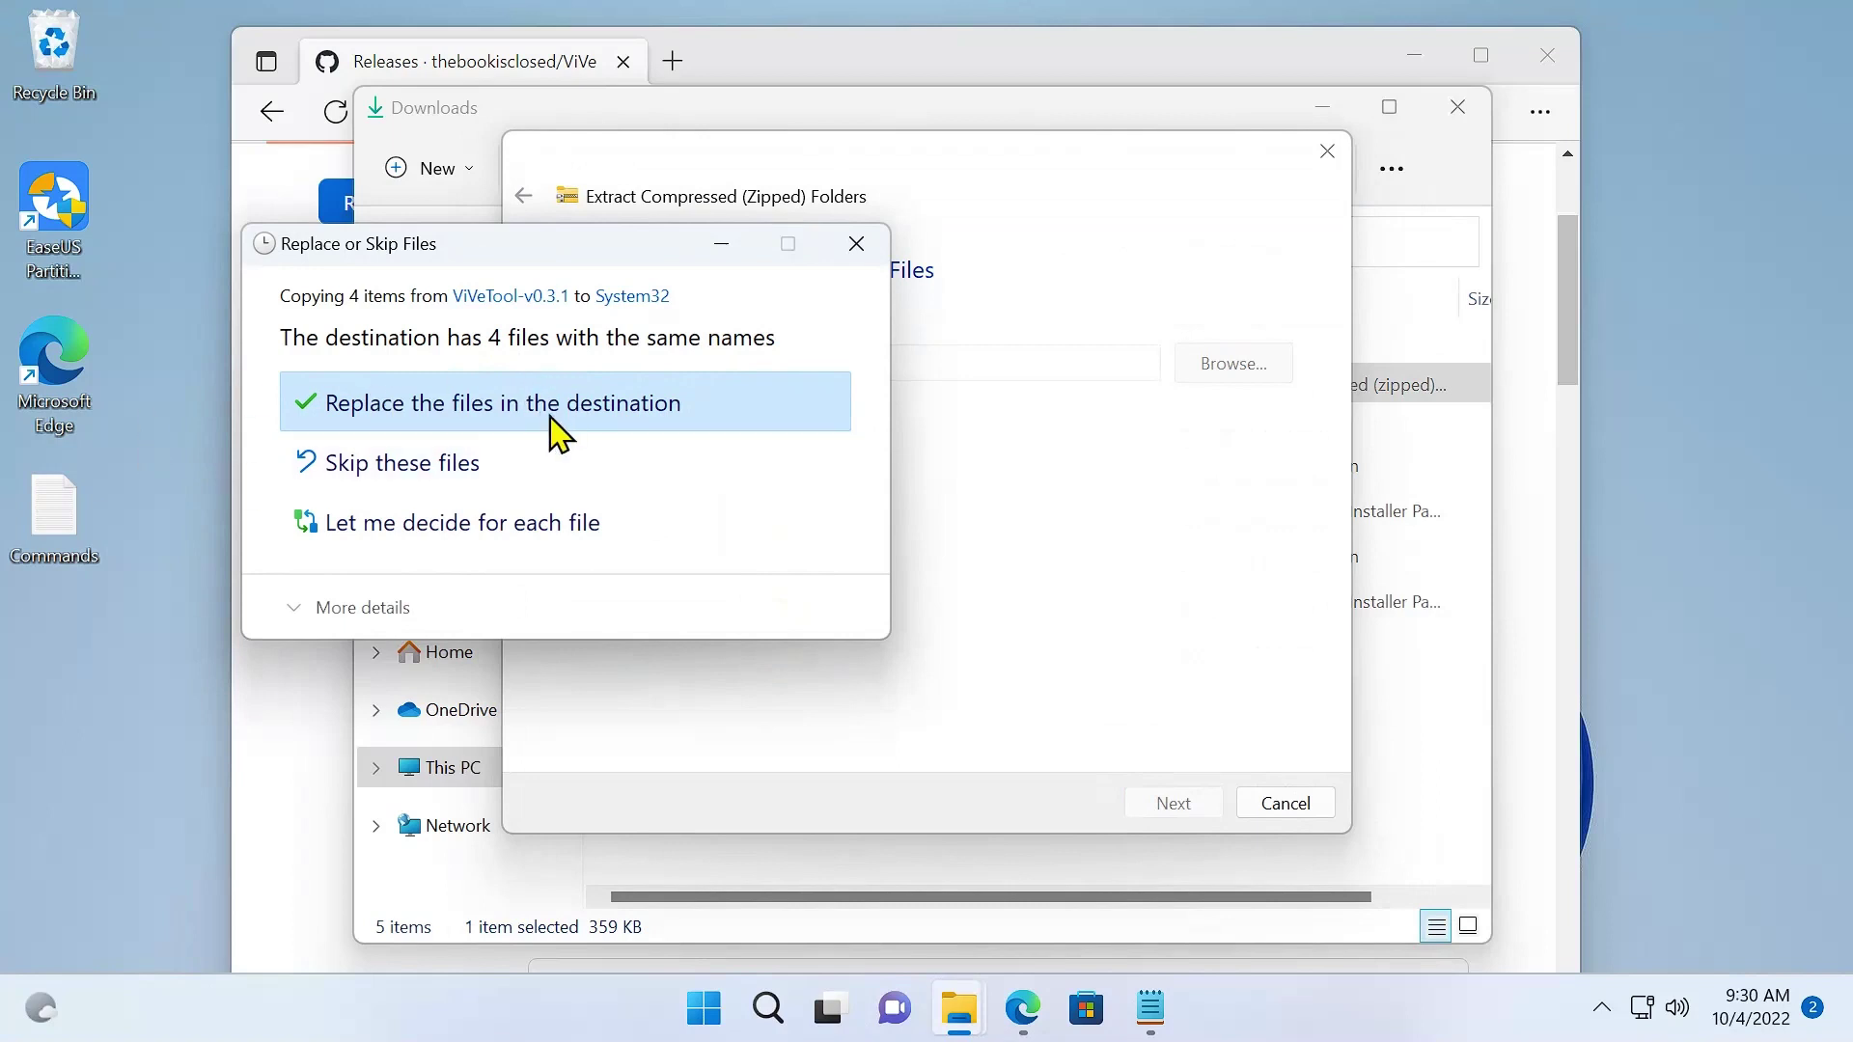
{"action": "left_click", "coordinate": [550, 417]}
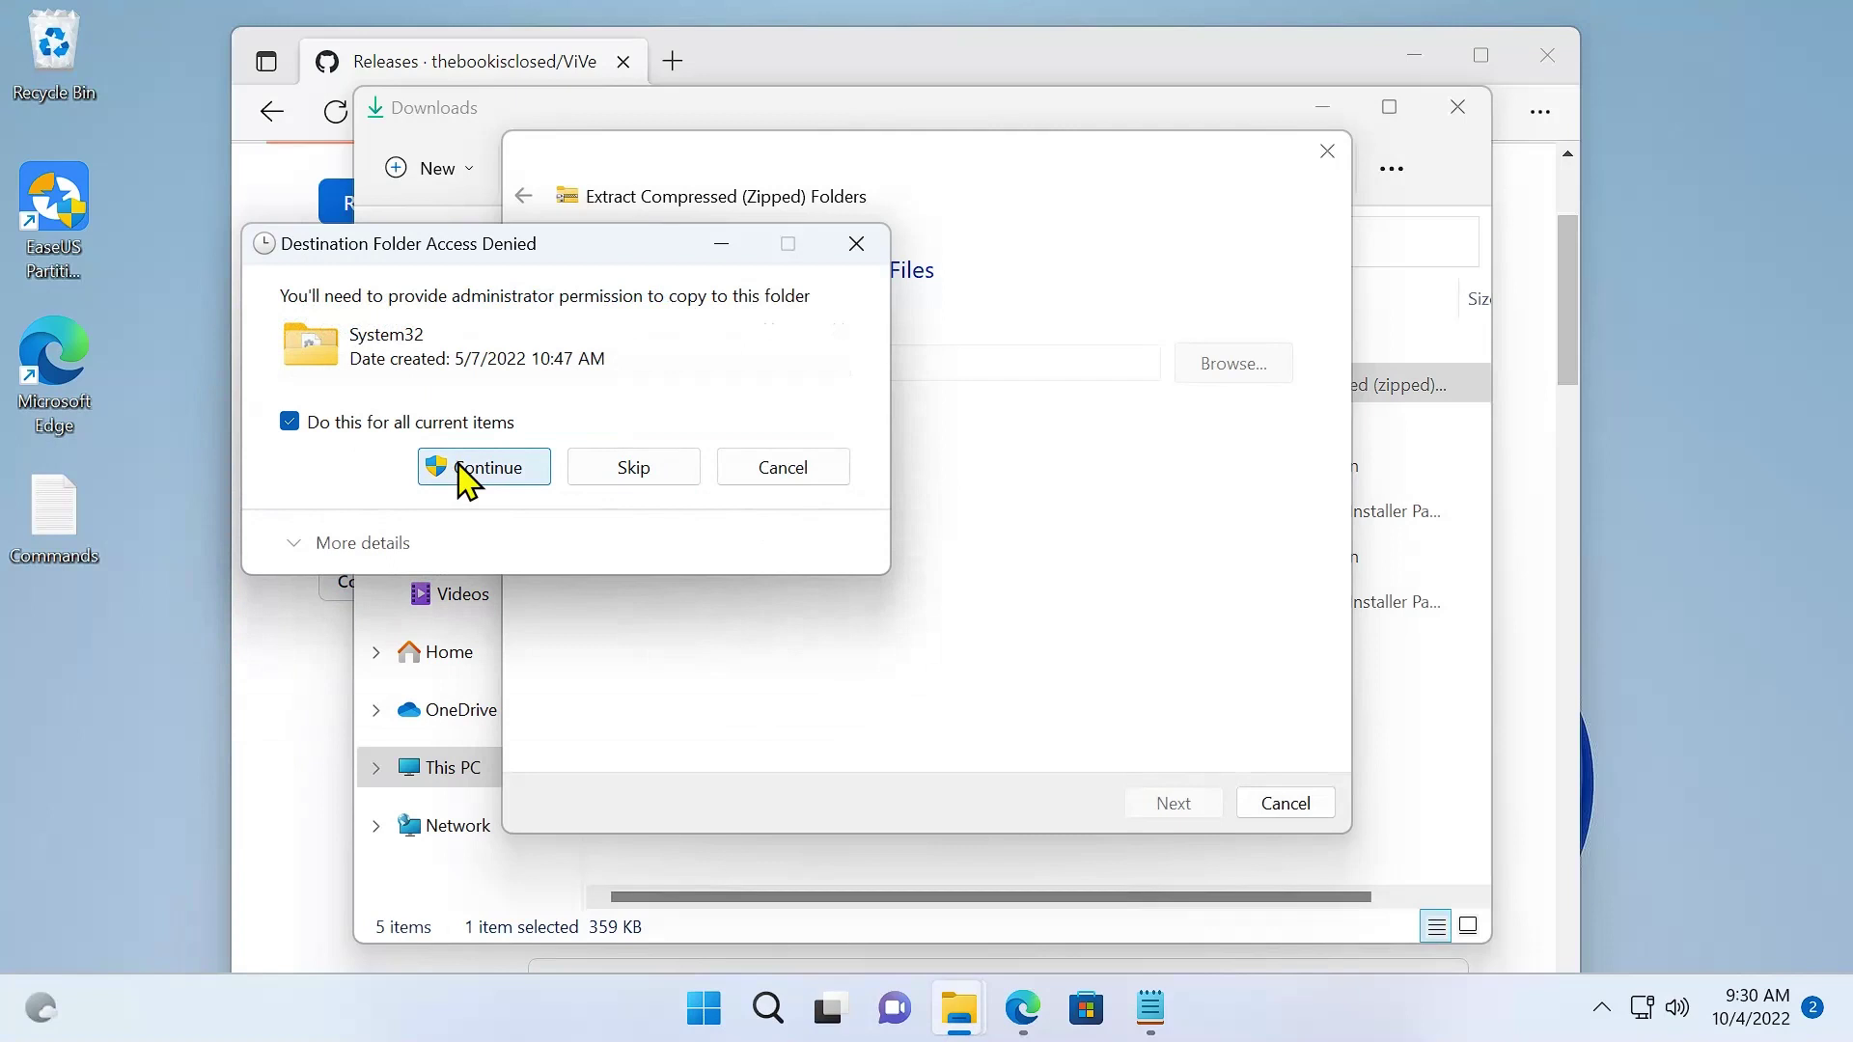
{"action": "left_click", "coordinate": [461, 471]}
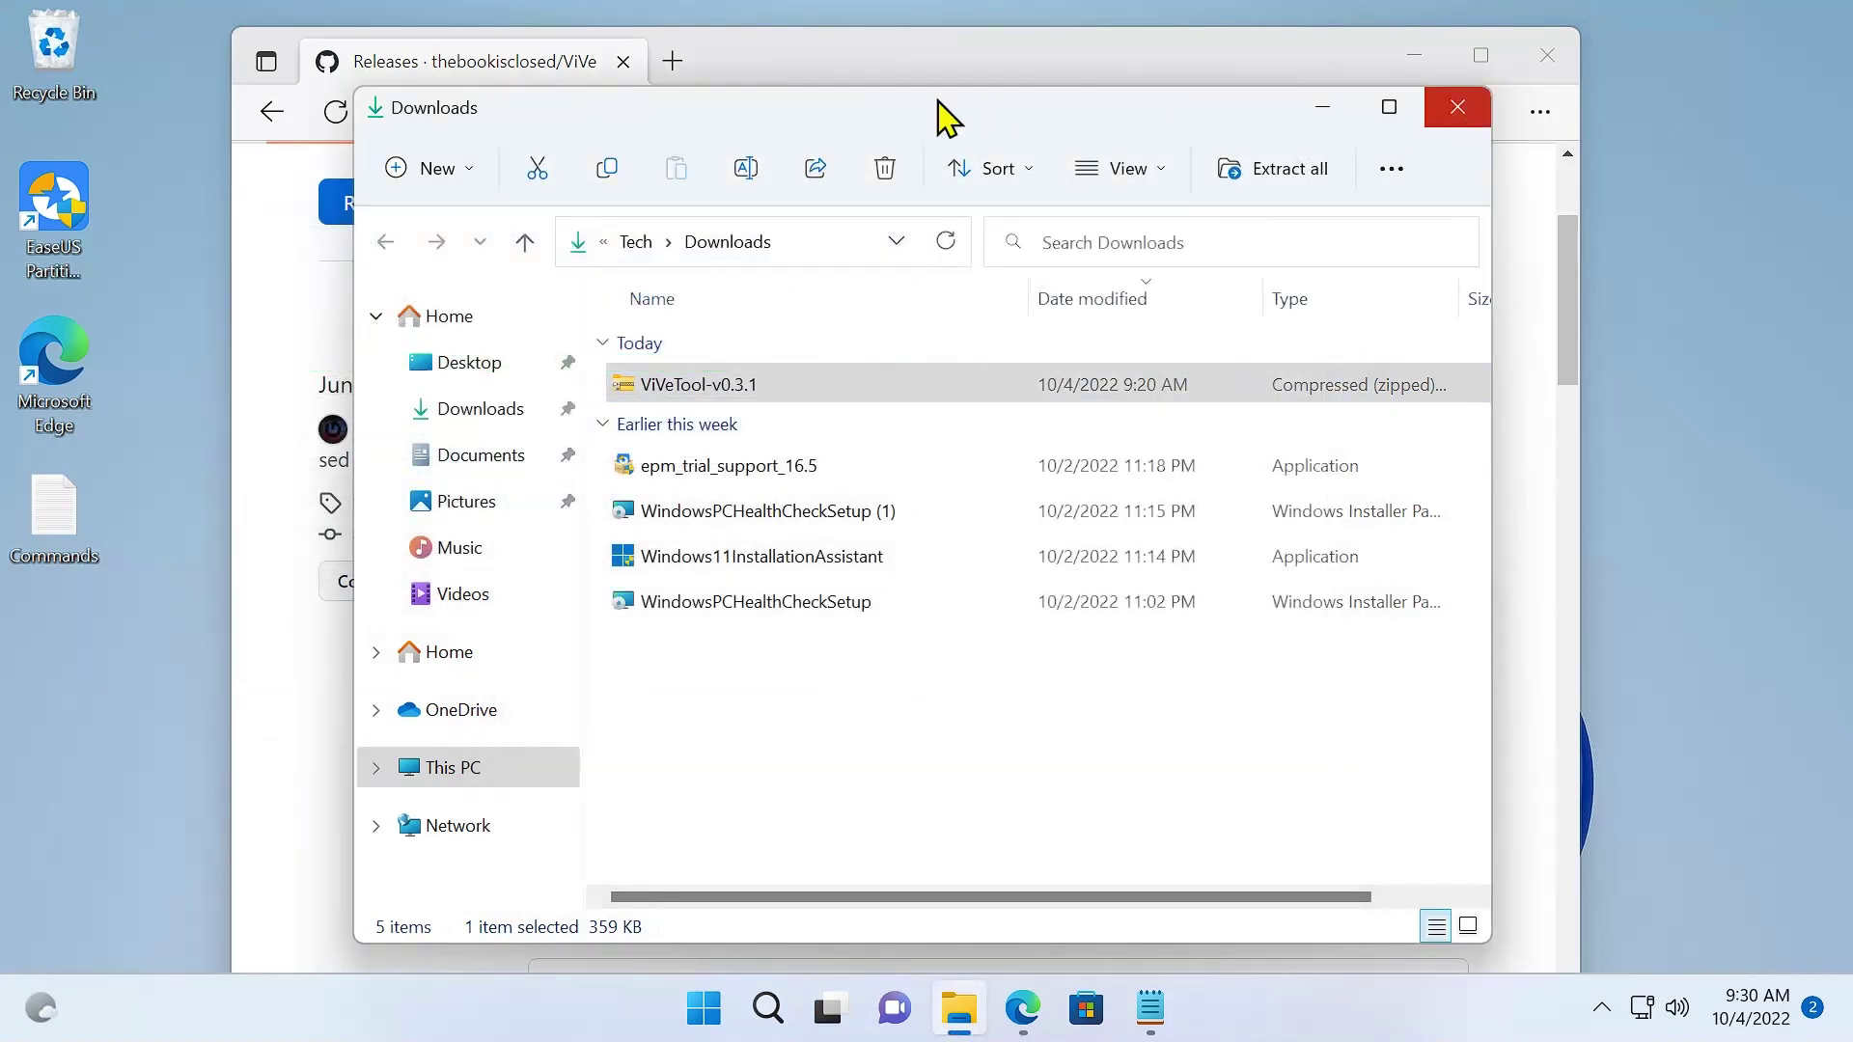
Step: Close the Downloads window and minimize Edge to reveal the Commands notes
{"action": "left_click_drag", "start_coordinate": [1097, 124], "coordinate": [1111, 170]}
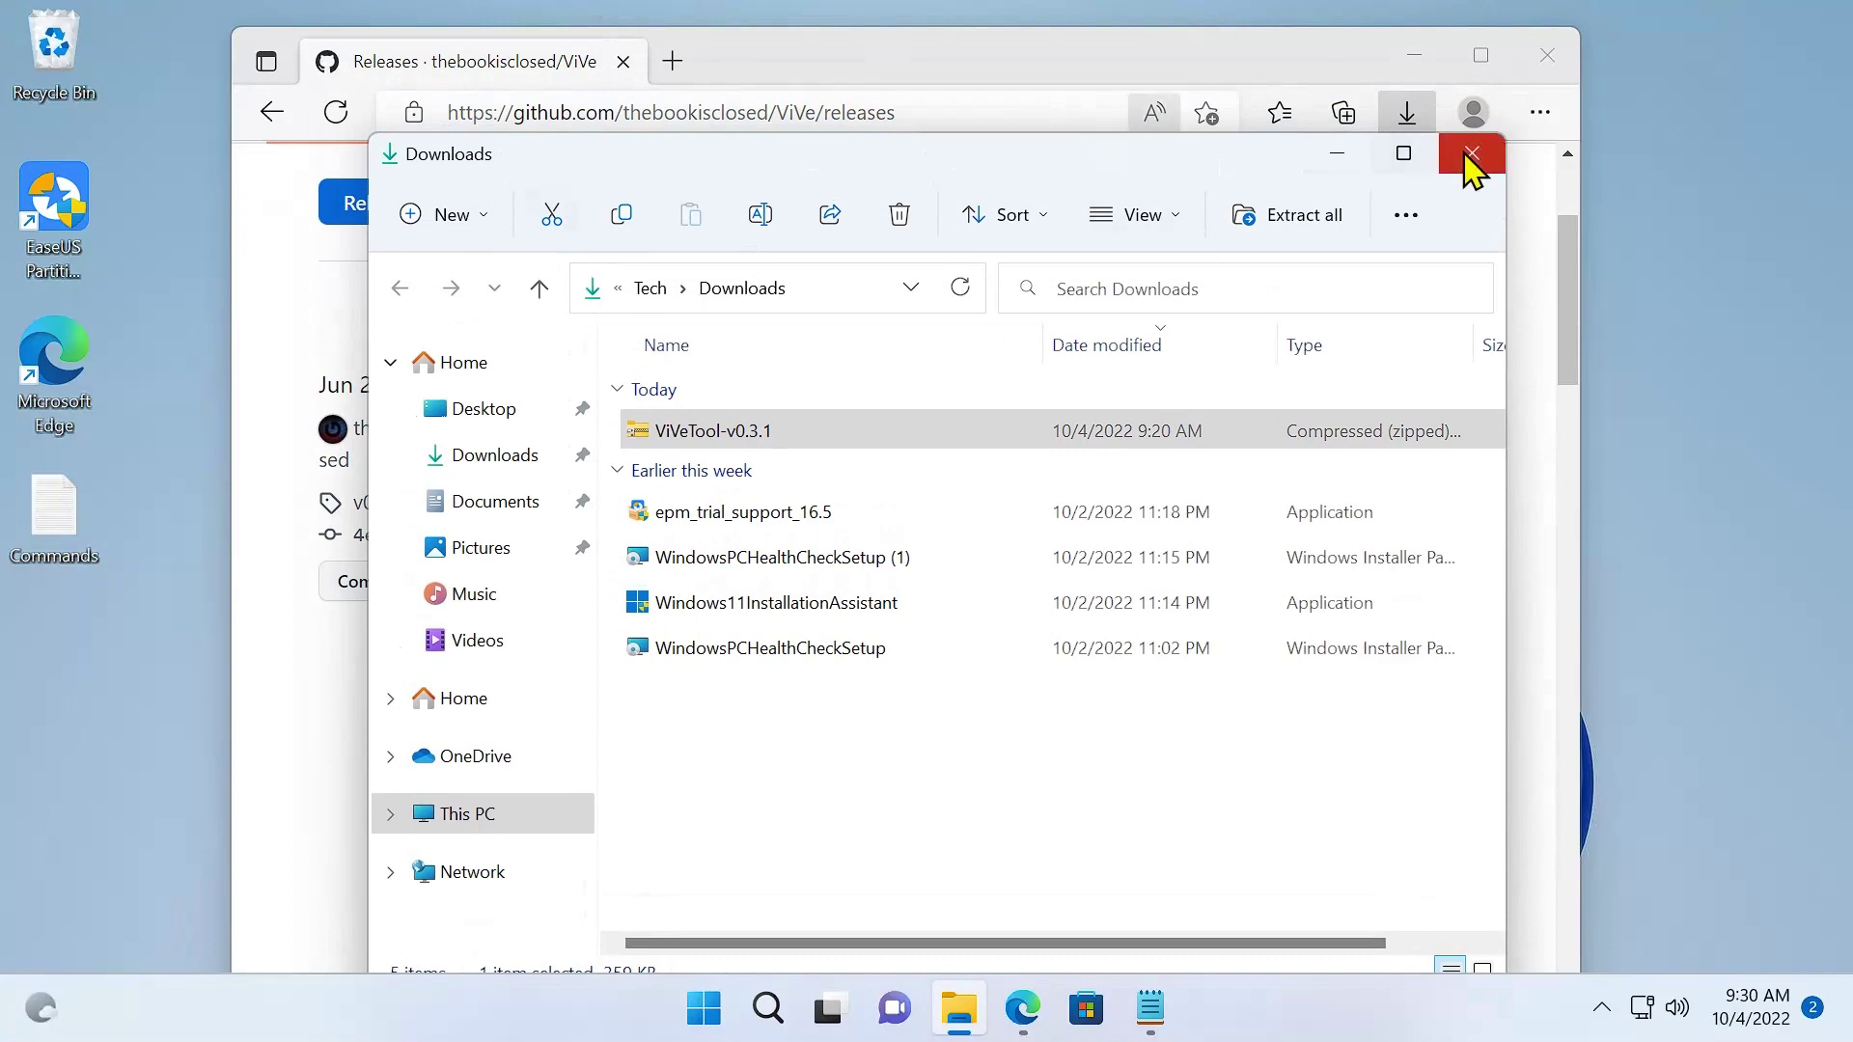
{"action": "left_click", "coordinate": [1472, 154]}
{"action": "left_click", "coordinate": [1411, 58]}
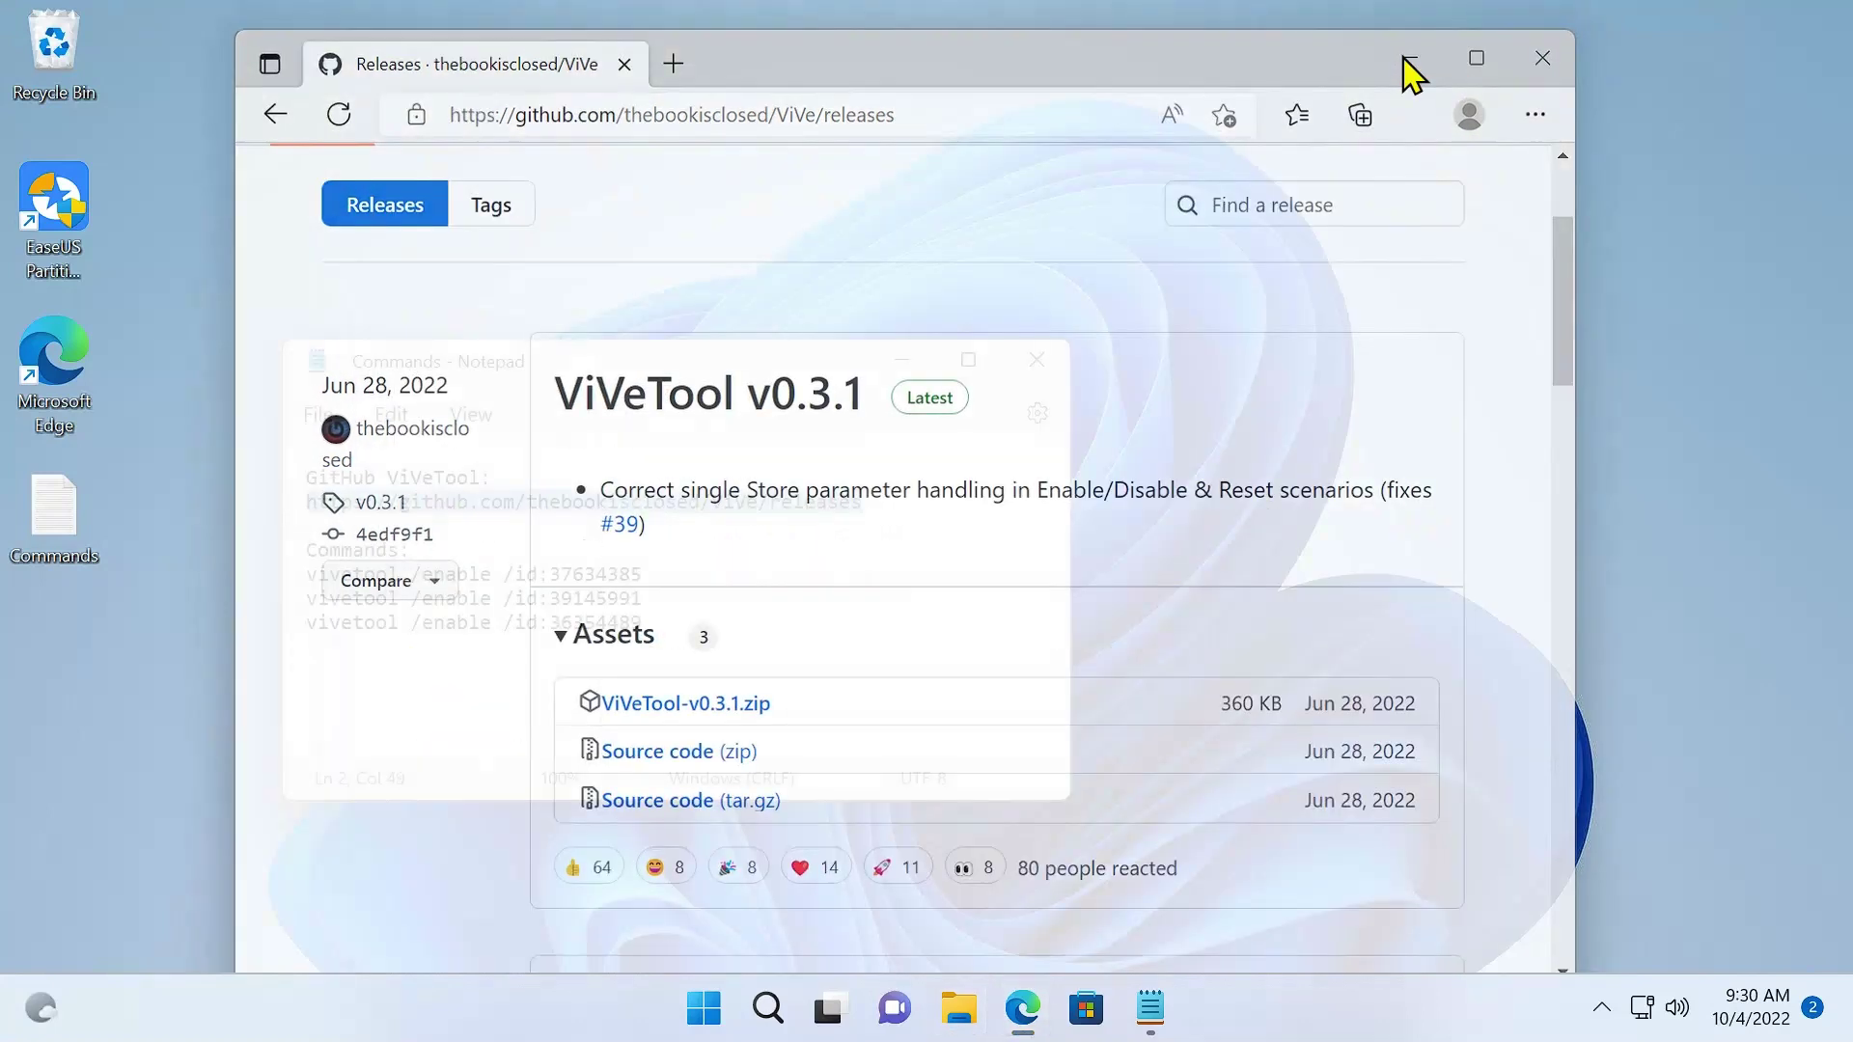
Step: Copy the command vivetool /enable /id:37634385 from the notes
{"action": "left_click_drag", "start_coordinate": [662, 377], "coordinate": [614, 241]}
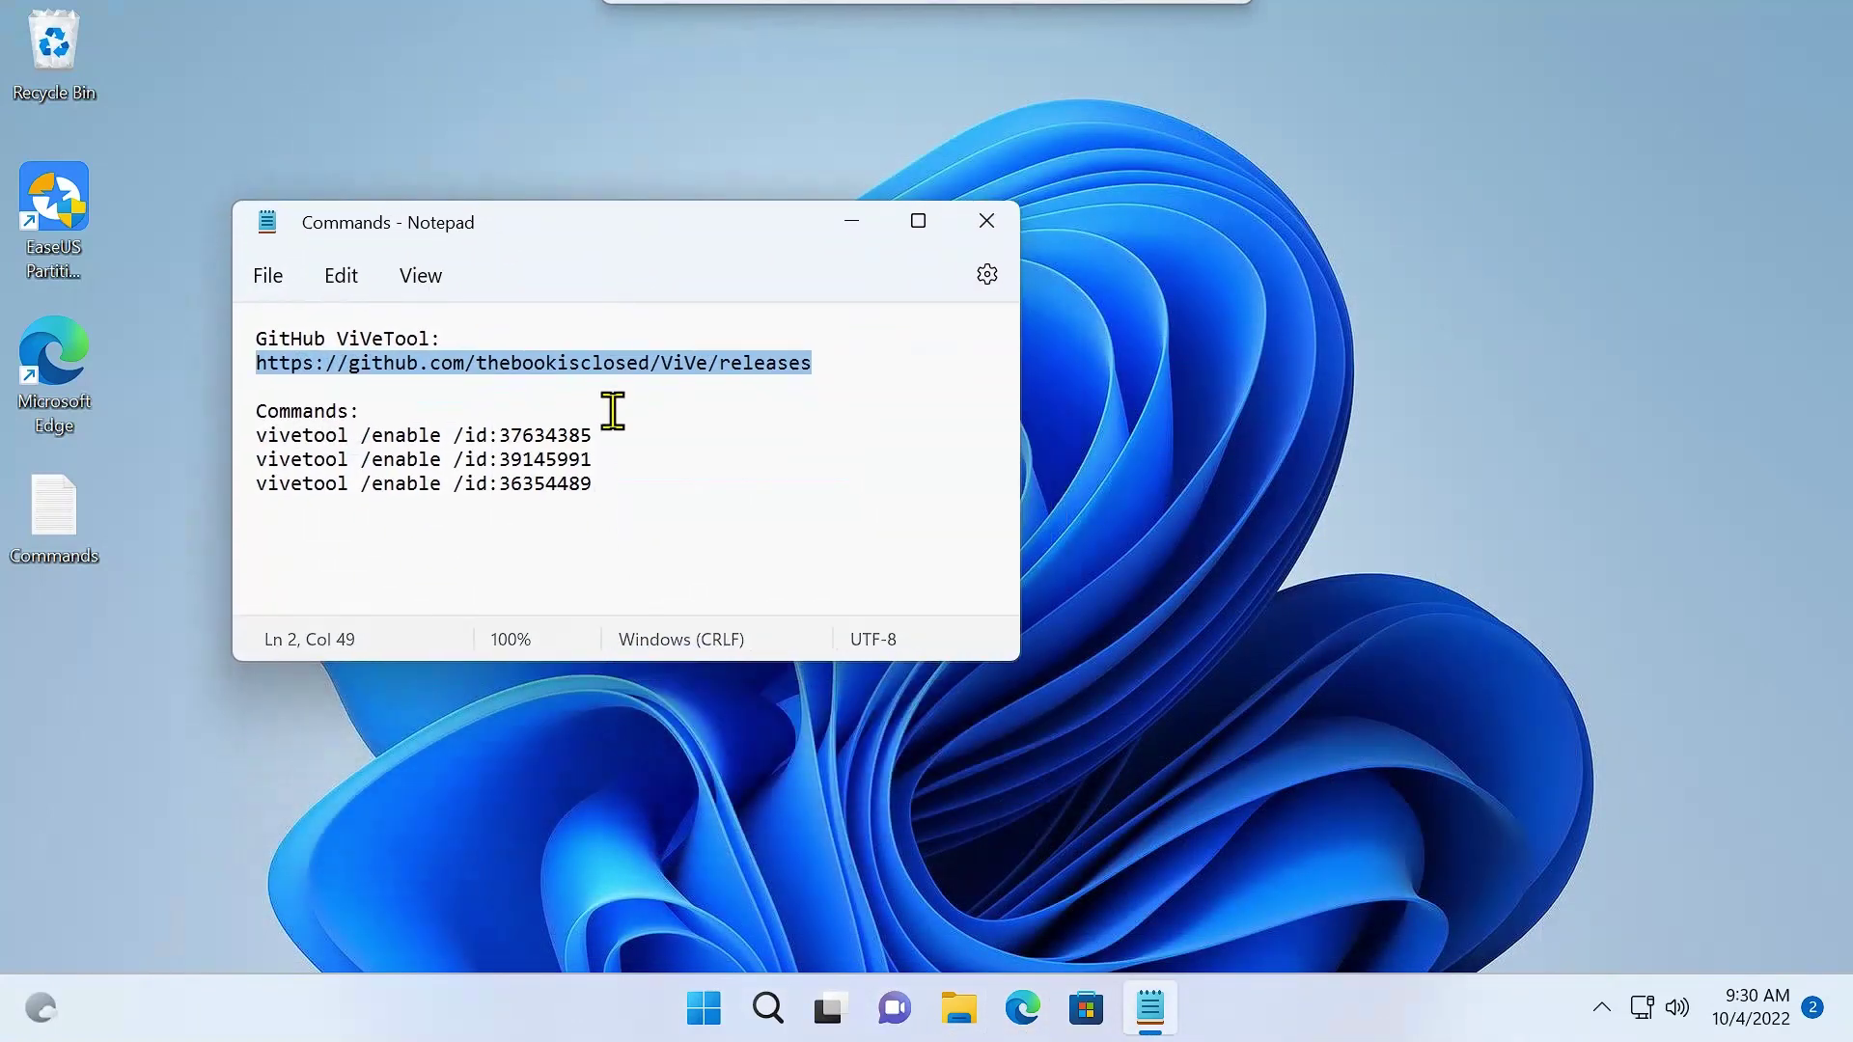
{"action": "left_click", "coordinate": [613, 410]}
{"action": "mouse_move", "coordinate": [259, 439]}
{"action": "left_mouse_down"}
{"action": "mouse_move", "coordinate": [624, 459]}
{"action": "mouse_move", "coordinate": [627, 488]}
{"action": "mouse_move", "coordinate": [270, 415]}
{"action": "mouse_move", "coordinate": [235, 447]}
{"action": "left_mouse_up"}
{"action": "left_click", "coordinate": [627, 487]}
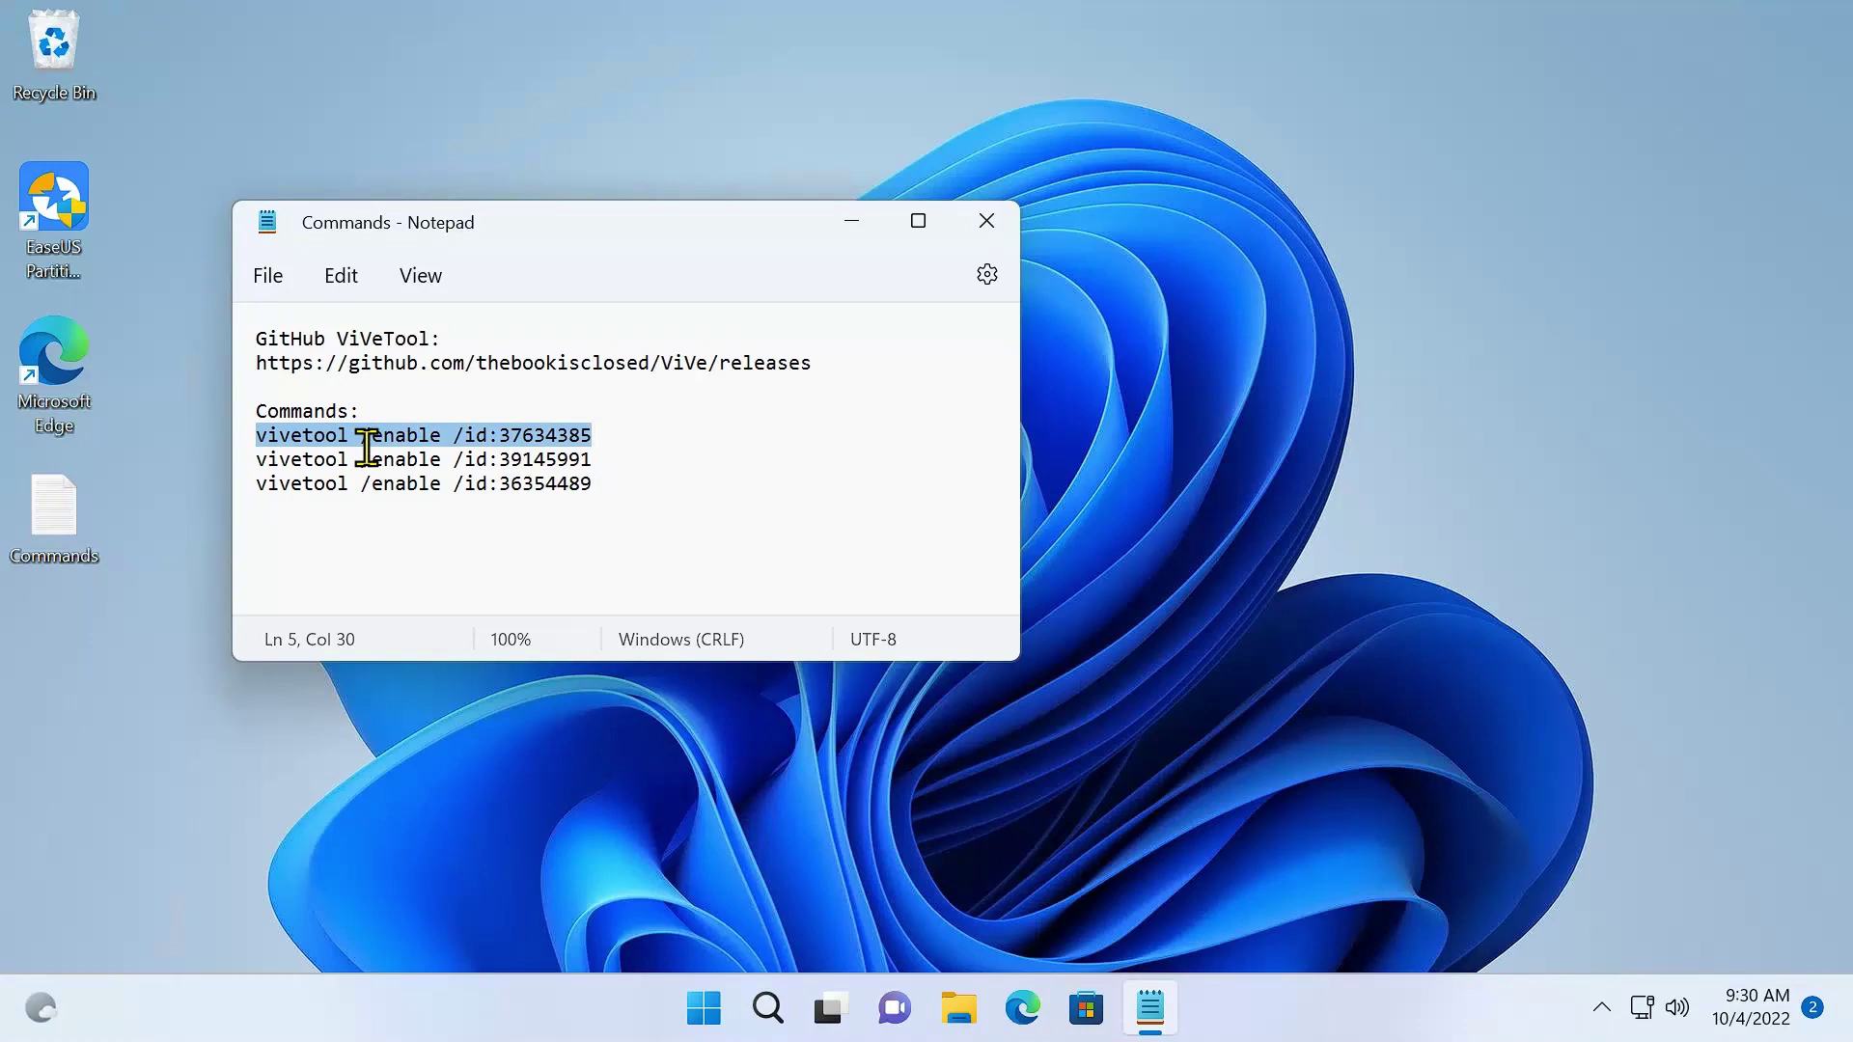
{"action": "right_click", "coordinate": [399, 456]}
{"action": "left_click", "coordinate": [483, 155]}
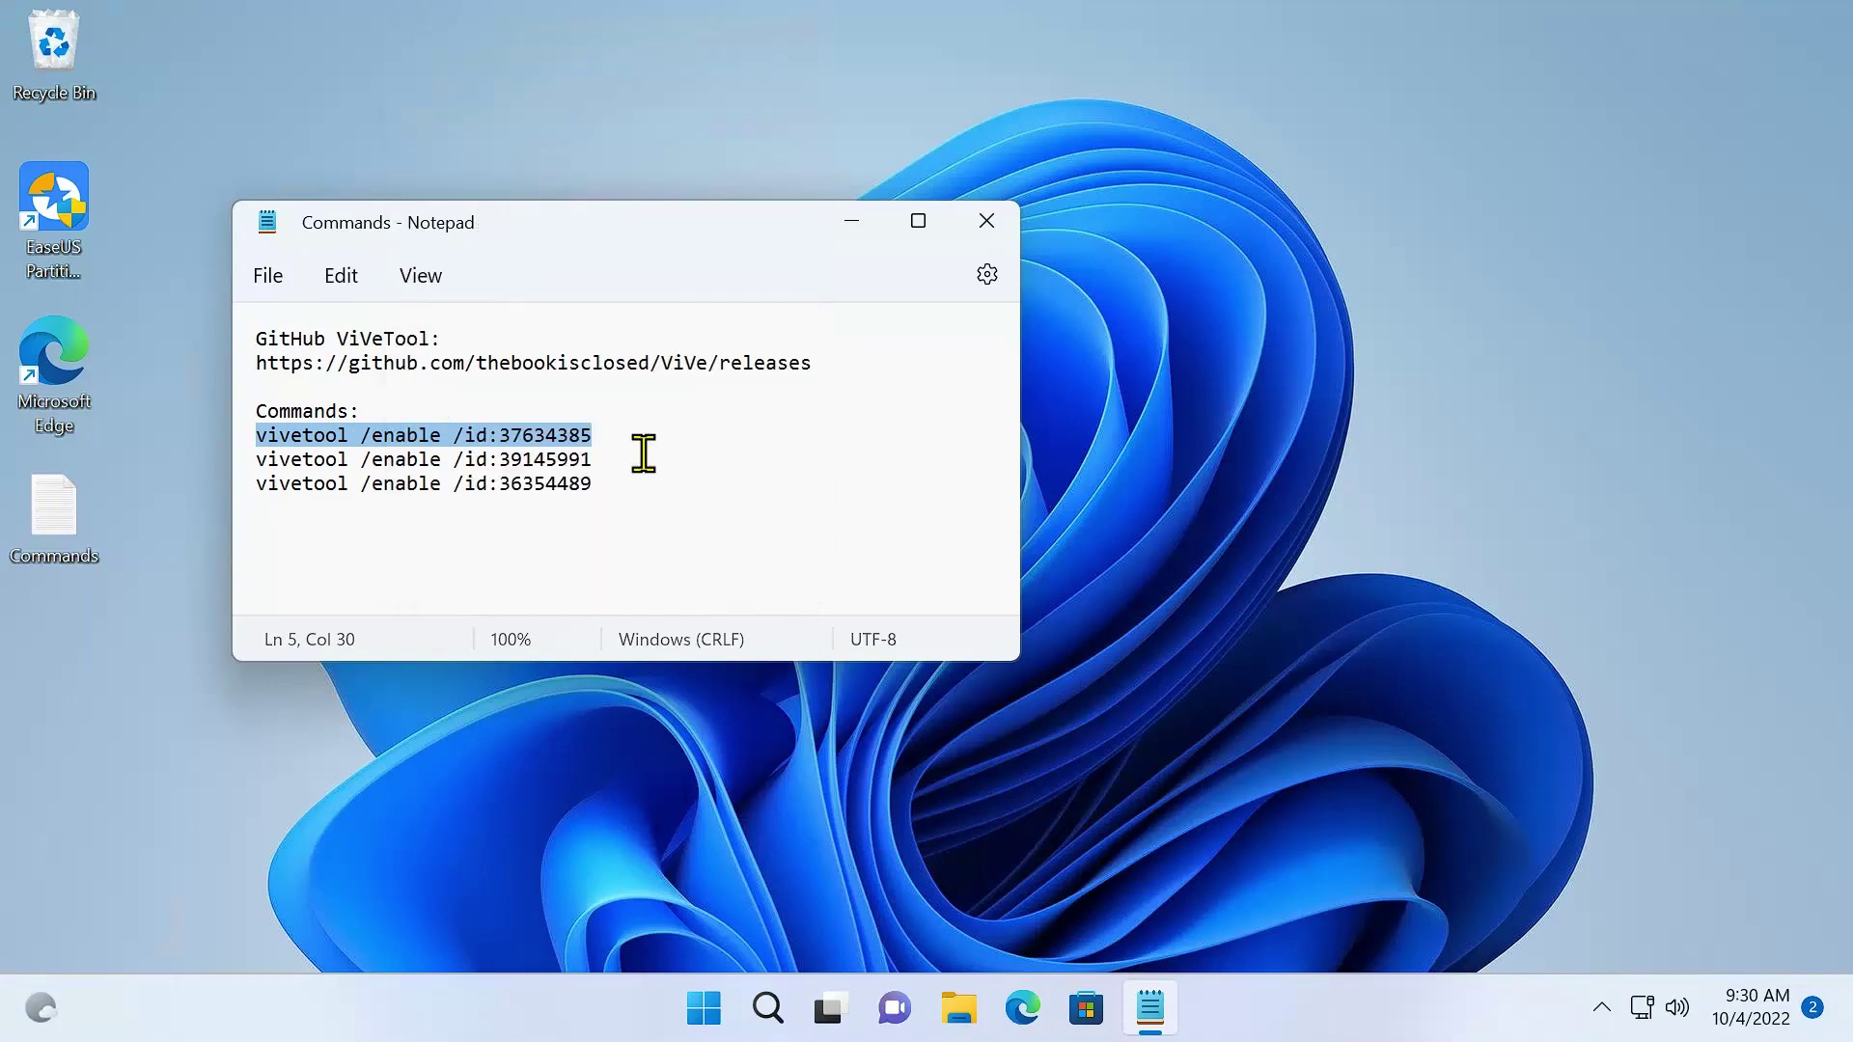
Step: Launch Command Prompt as administrator via a cmd search, placing it beside the Commands notes
{"action": "left_click", "coordinate": [696, 1017]}
{"action": "type", "text": "cmd"}
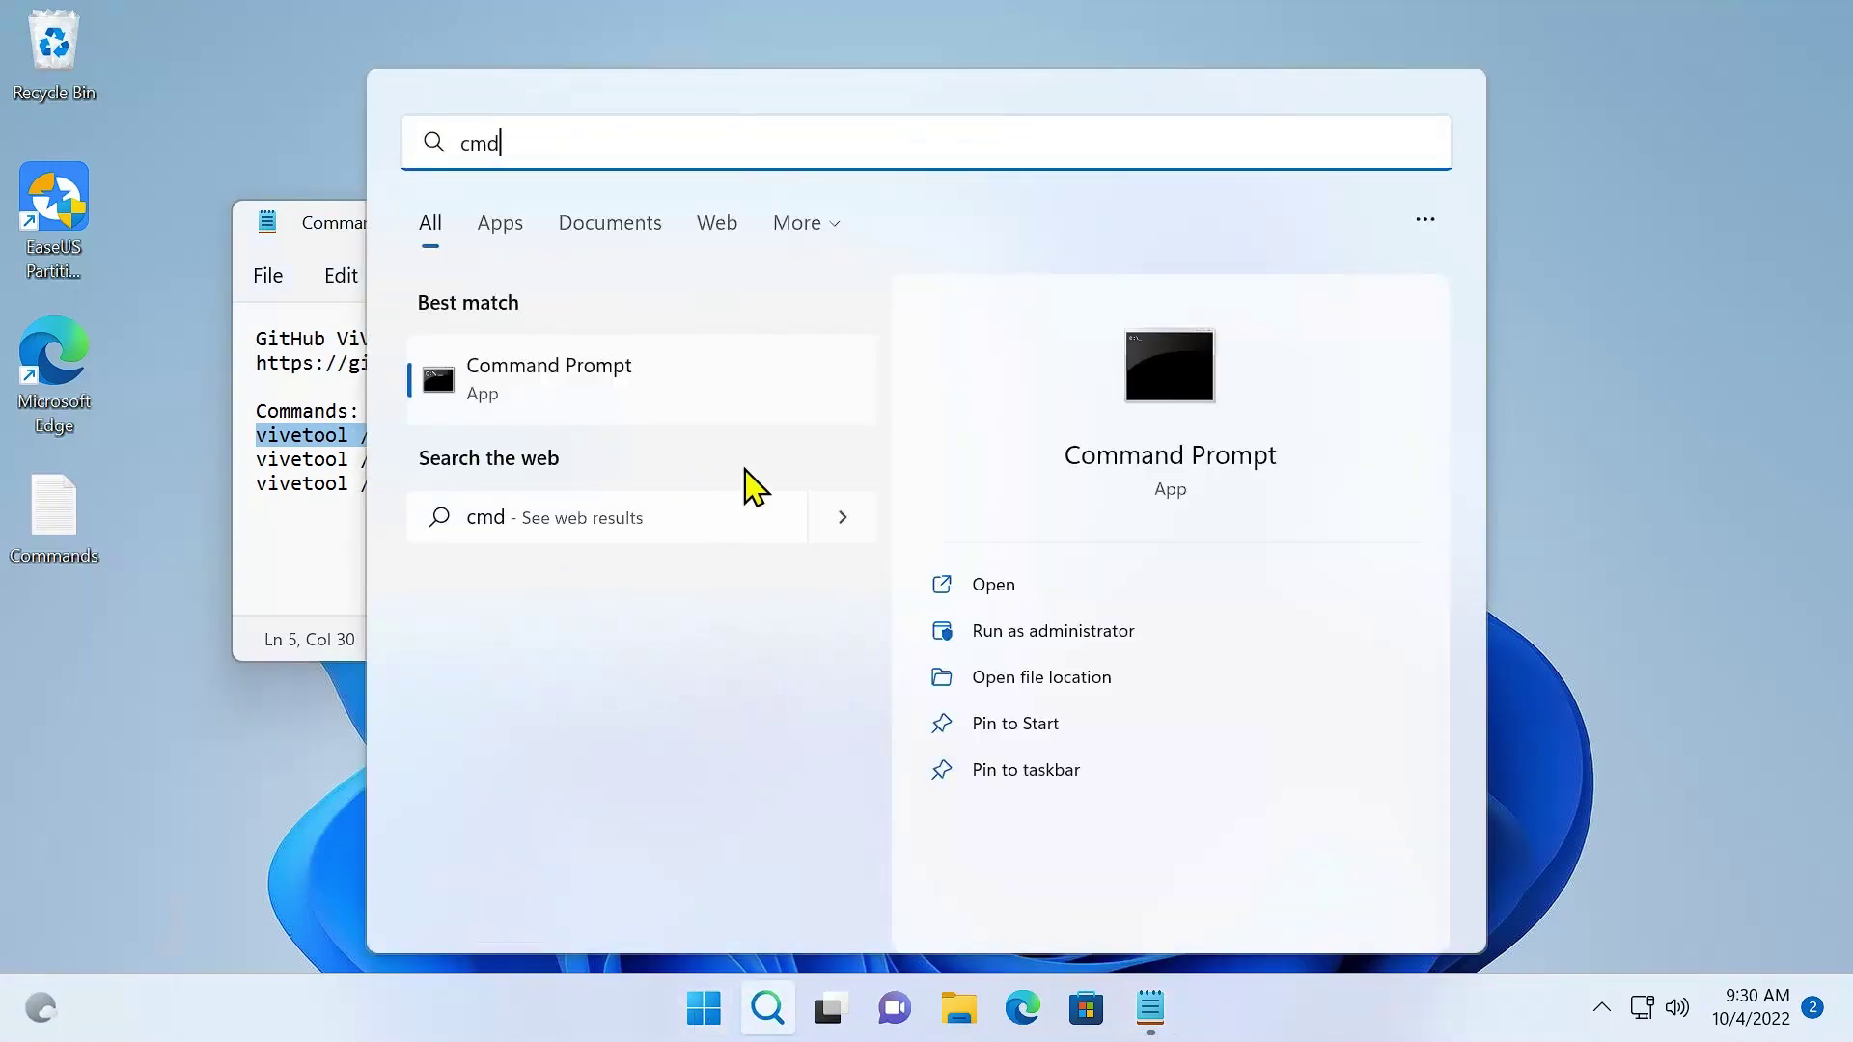
{"action": "right_click", "coordinate": [567, 402]}
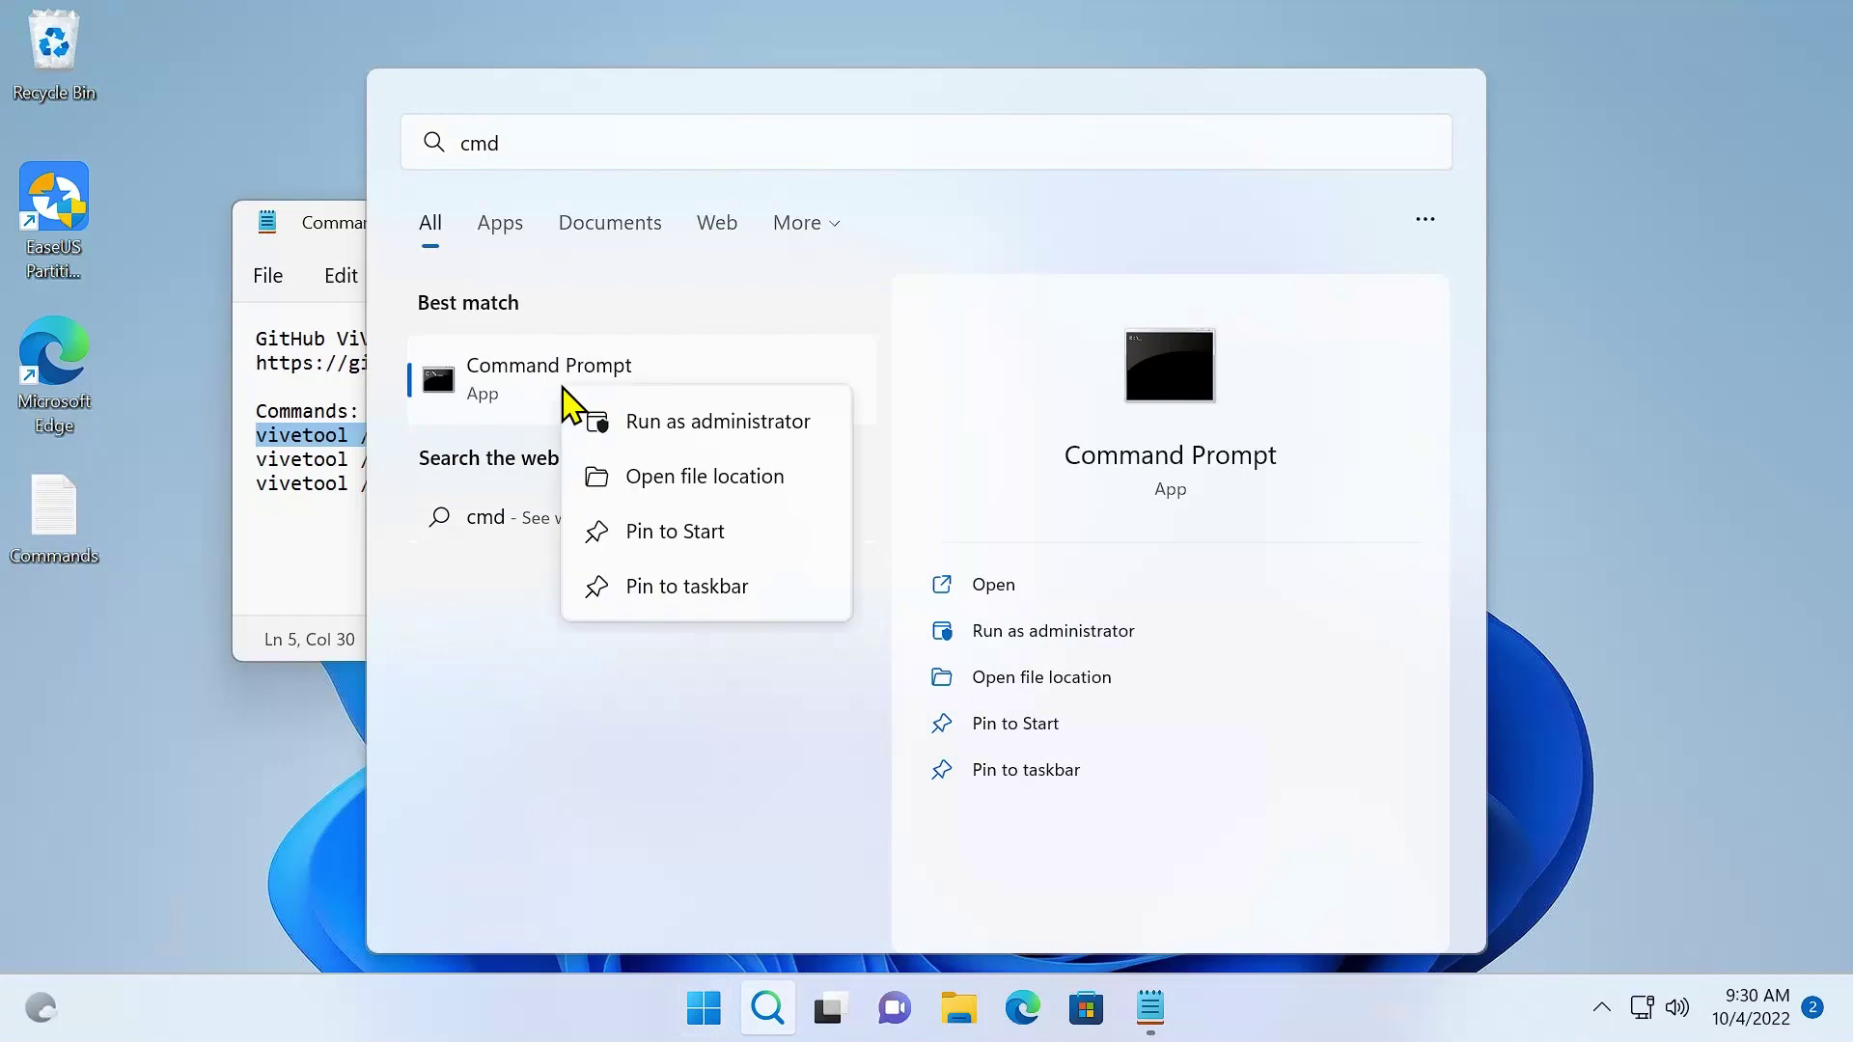
{"action": "left_click", "coordinate": [736, 434]}
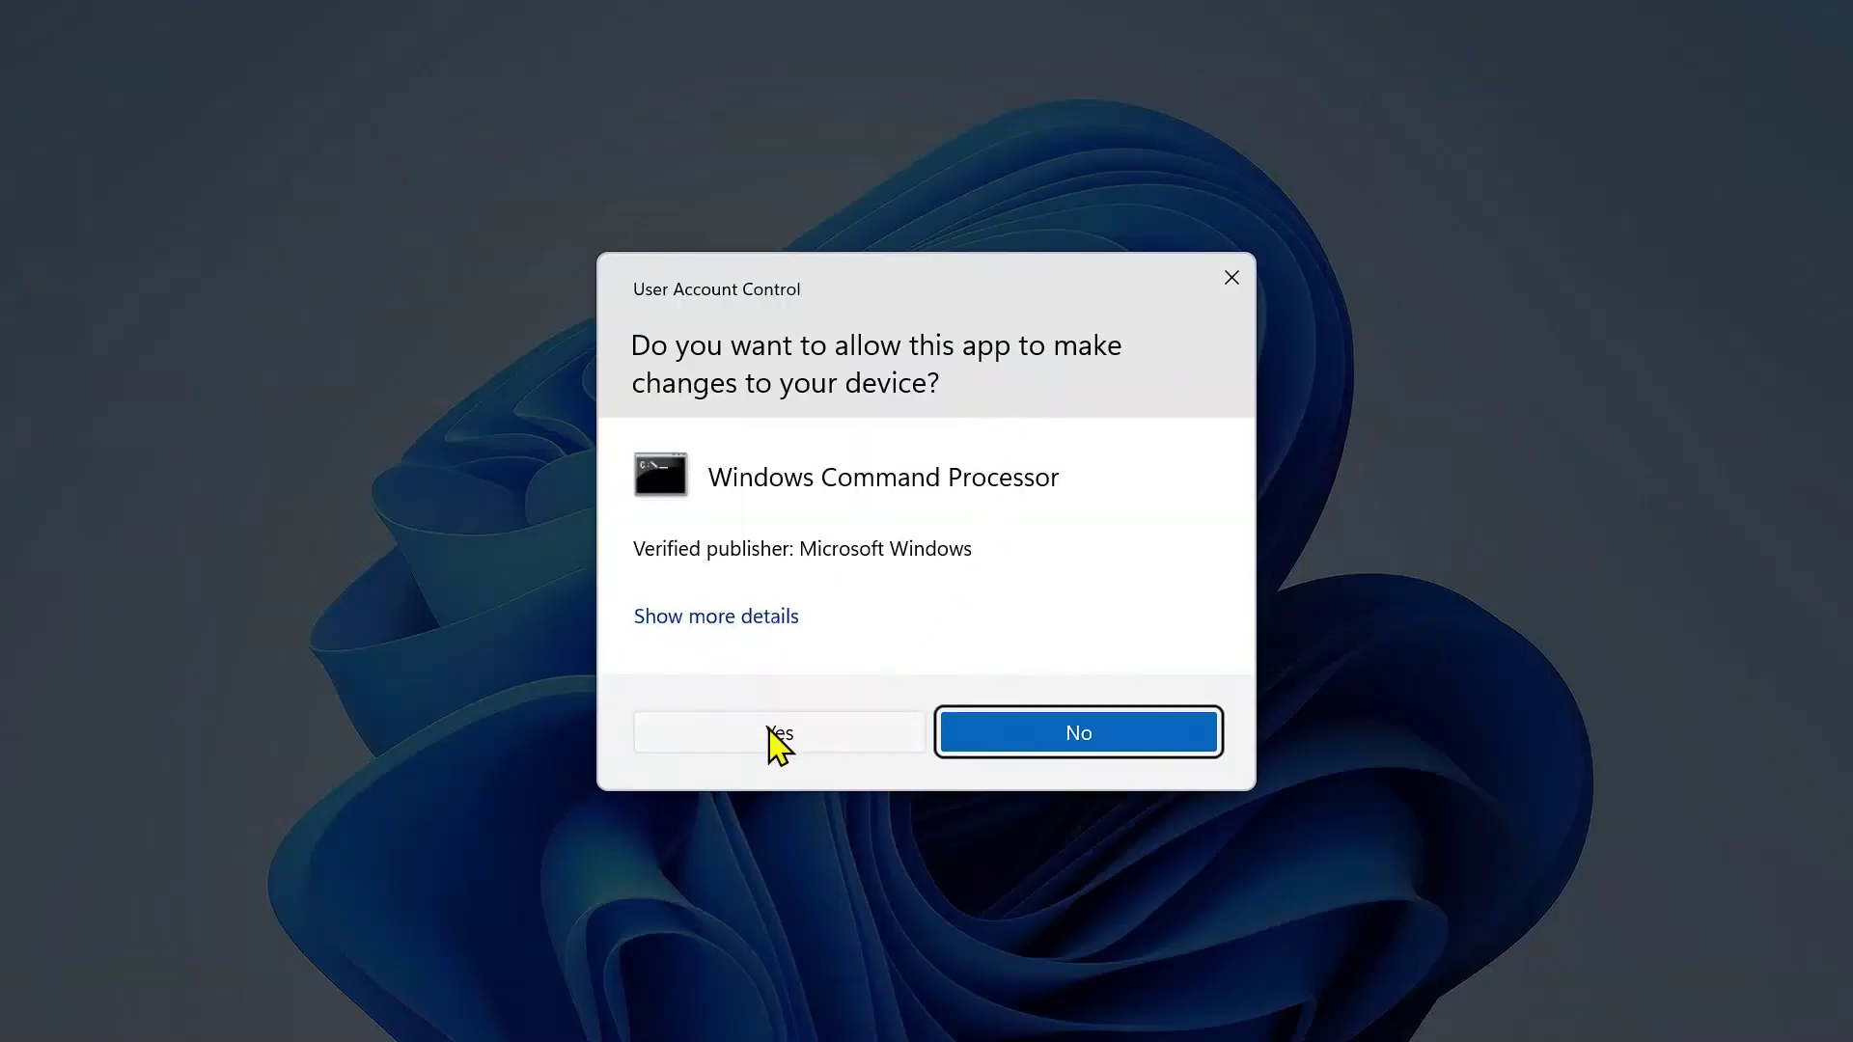
{"action": "left_click", "coordinate": [772, 733]}
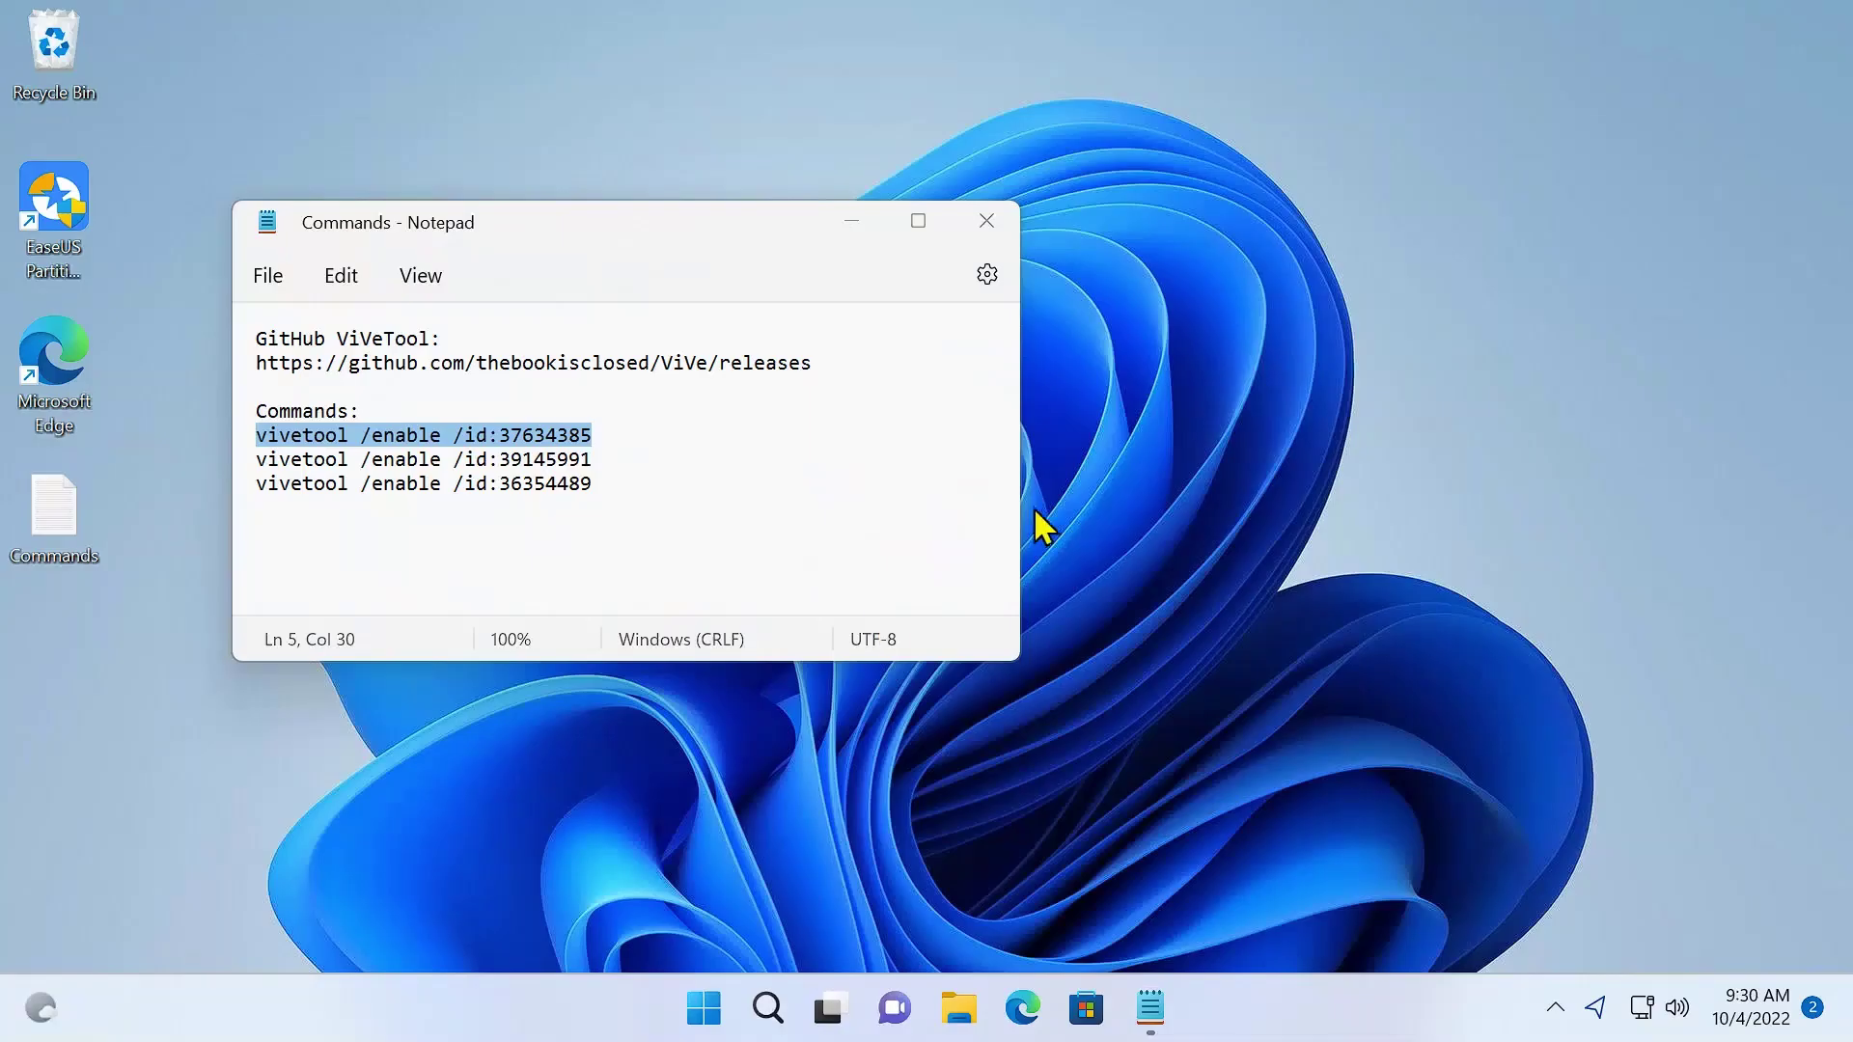
{"action": "left_click_drag", "start_coordinate": [926, 205], "coordinate": [1274, 194]}
{"action": "left_click", "coordinate": [402, 236]}
Step: Run vivetool /enable /id:37634385 in Command Prompt
{"action": "left_click_drag", "start_coordinate": [401, 237], "coordinate": [289, 236]}
{"action": "left_click", "coordinate": [905, 260]}
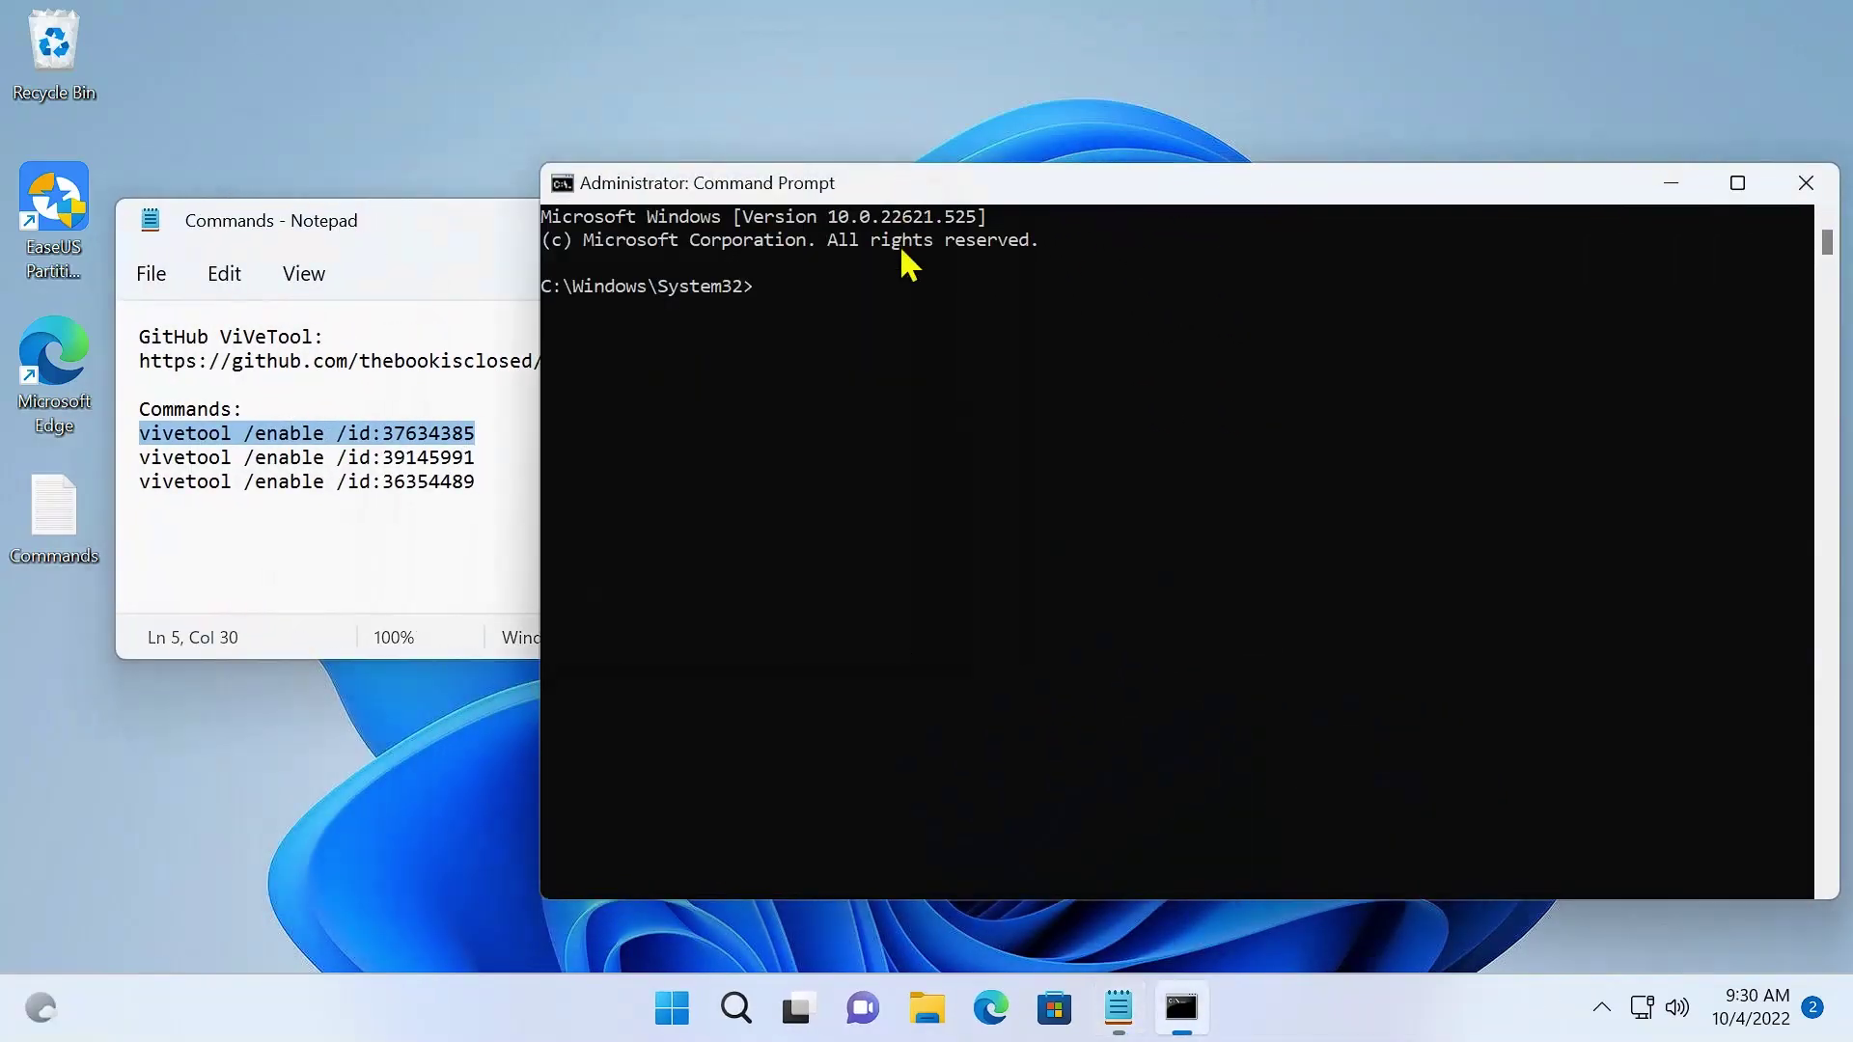
{"action": "key", "text": "ctrl+v"}
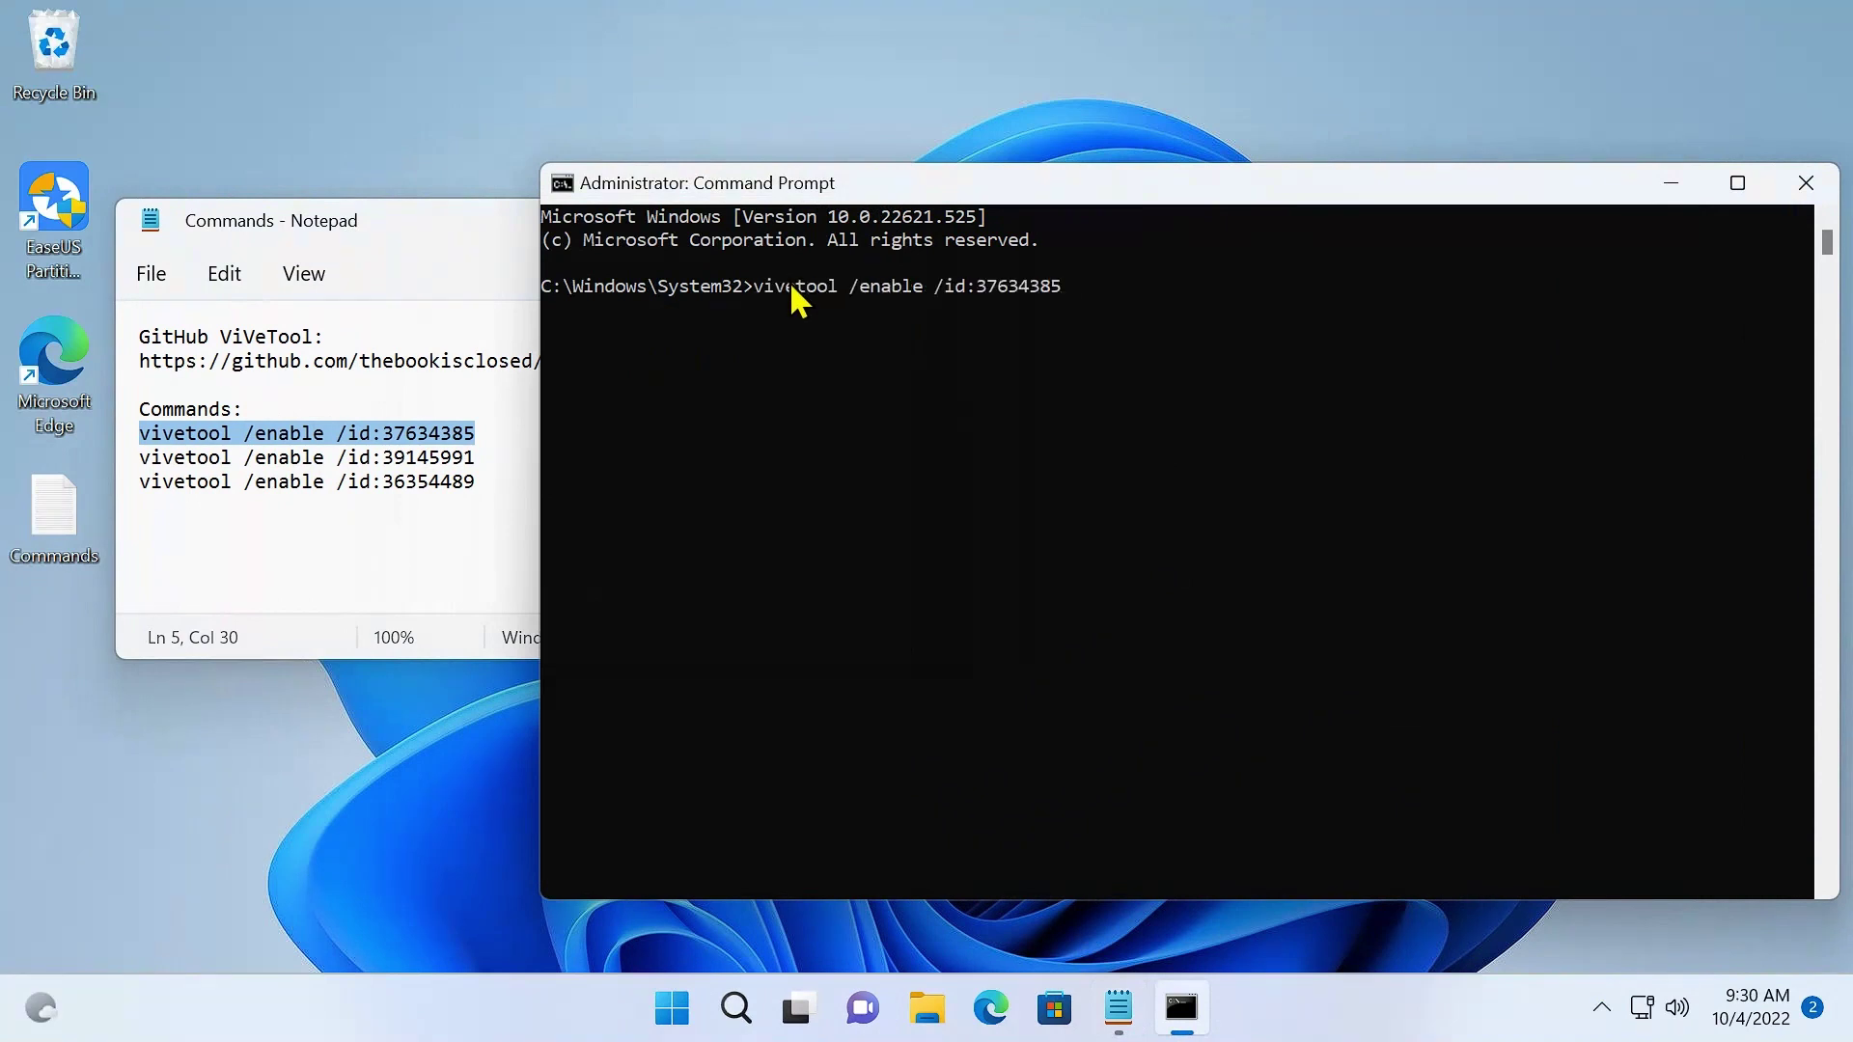
{"action": "key", "text": "Return"}
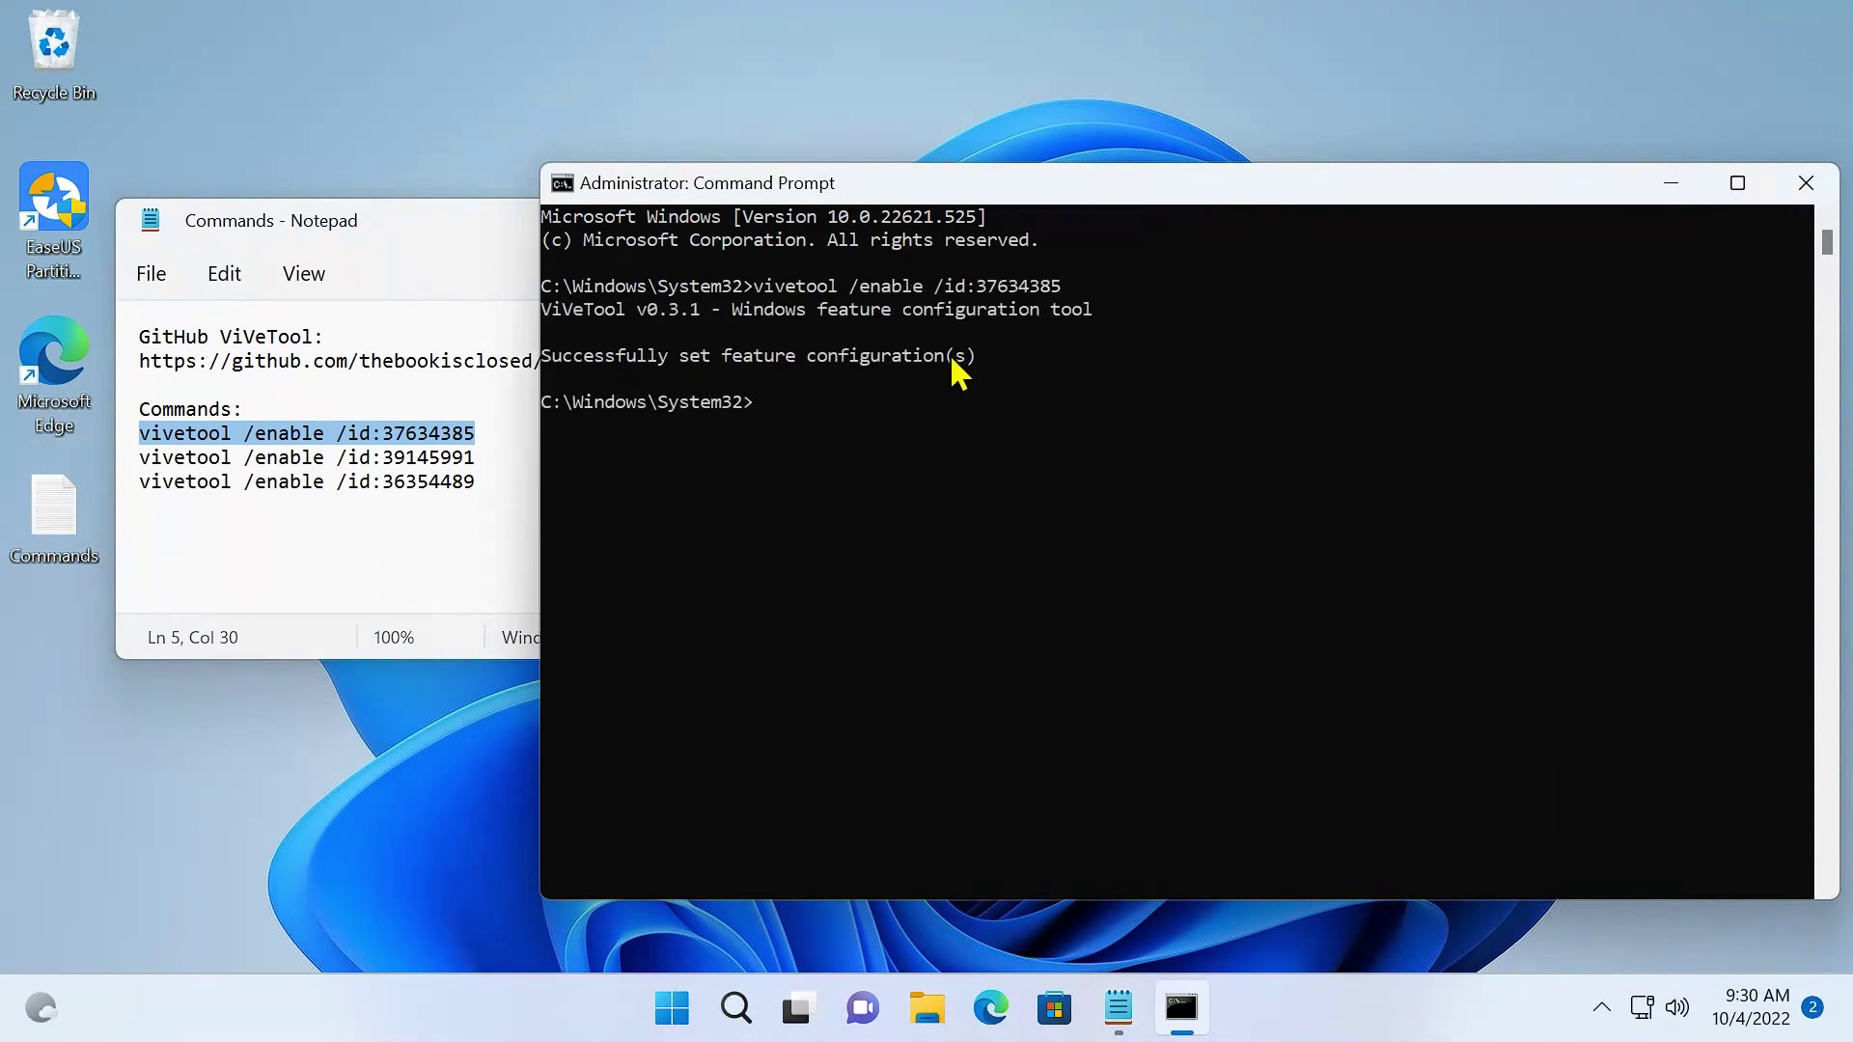
Step: Copy and run the second command, vivetool /enable /id:39145991
{"action": "left_click", "coordinate": [477, 459]}
{"action": "left_click_drag", "start_coordinate": [478, 459], "coordinate": [145, 477]}
{"action": "key", "text": "super+c"}
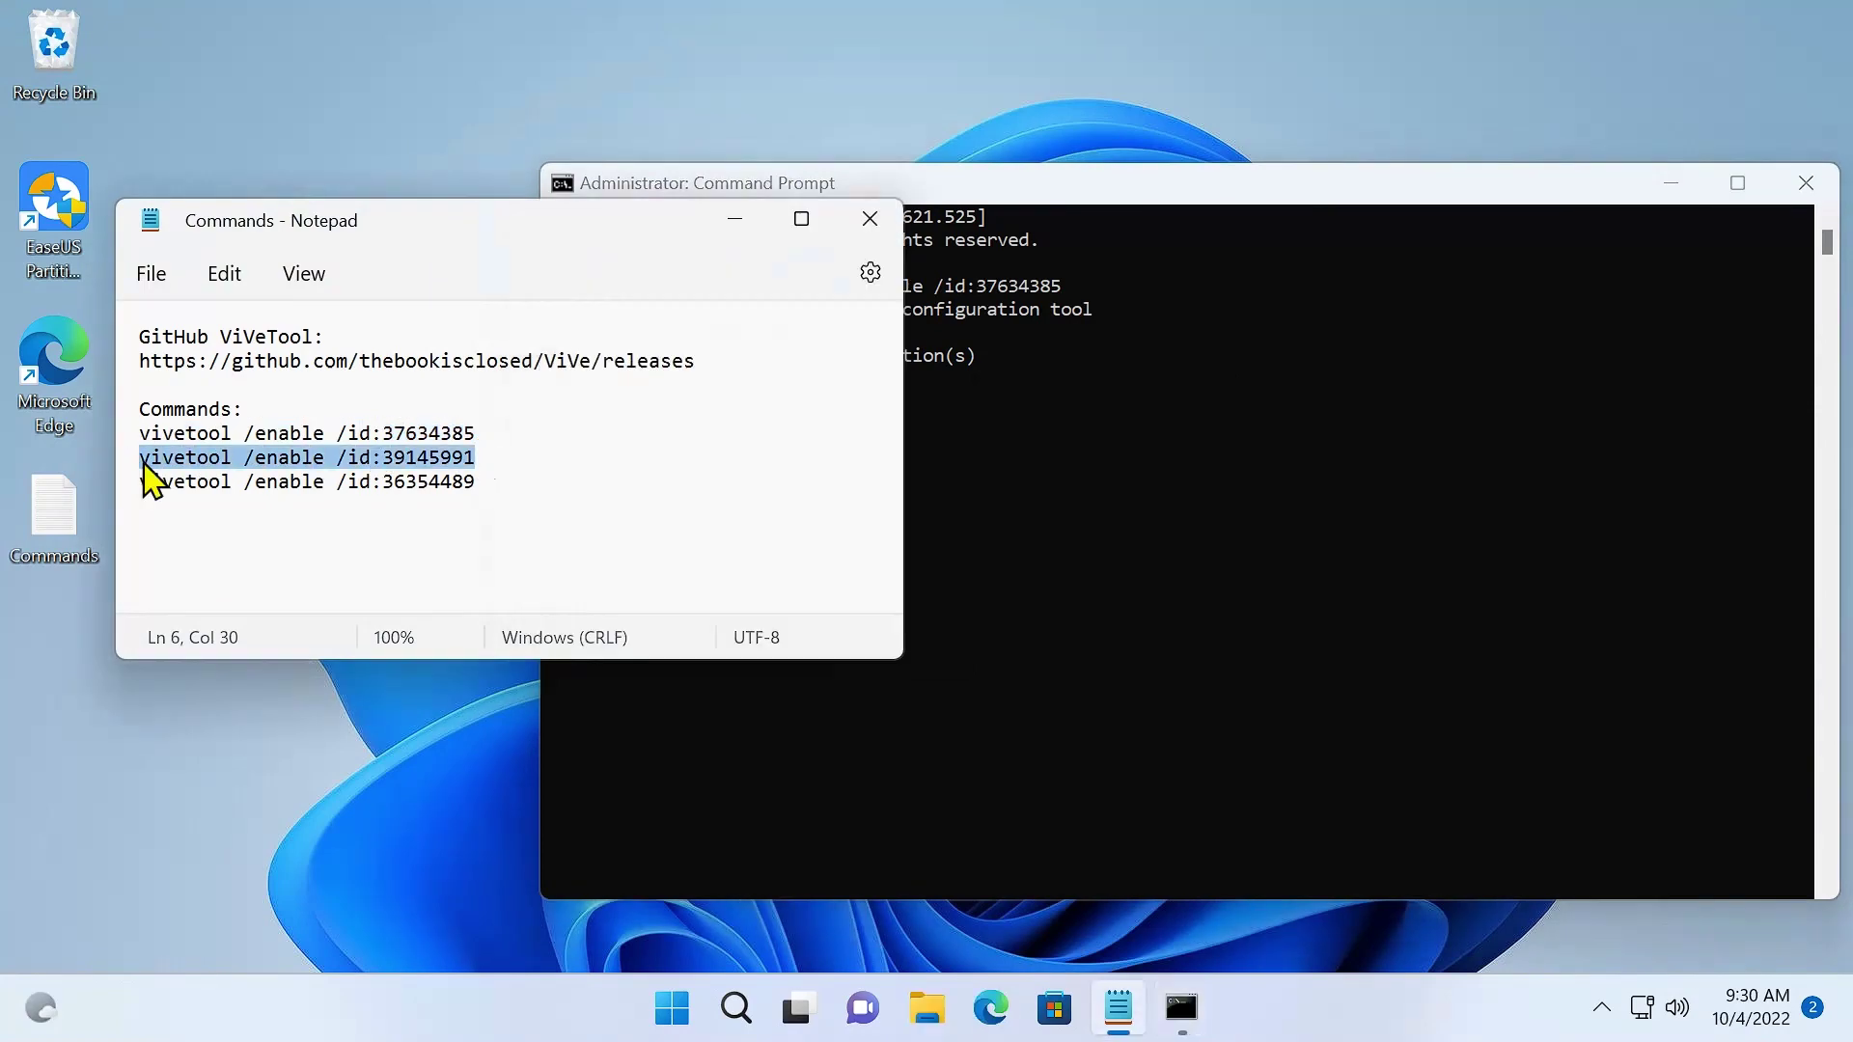
{"action": "left_click", "coordinate": [1044, 417]}
{"action": "right_click", "coordinate": [904, 430]}
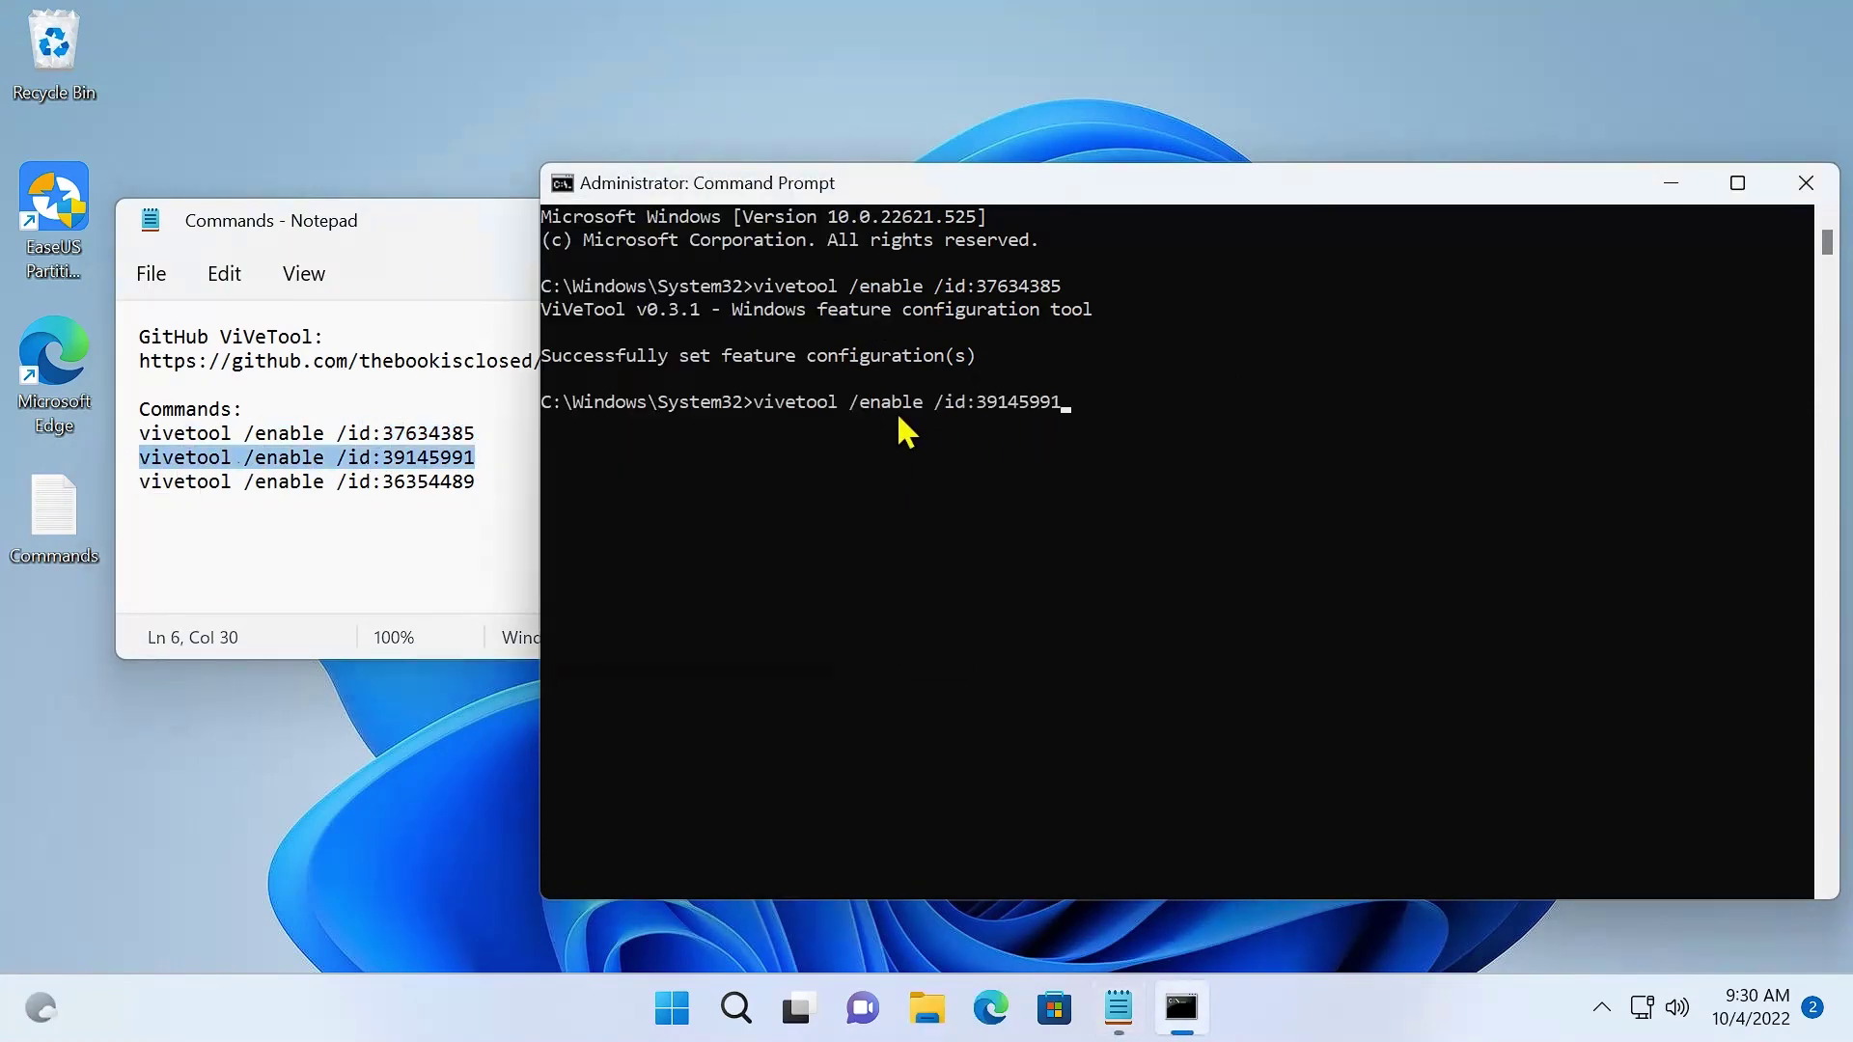
{"action": "key", "text": "Return"}
Step: Copy and run the third command, vivetool /enable /id:36354489
{"action": "left_click_drag", "start_coordinate": [522, 488], "coordinate": [146, 487]}
{"action": "key", "text": "super+c"}
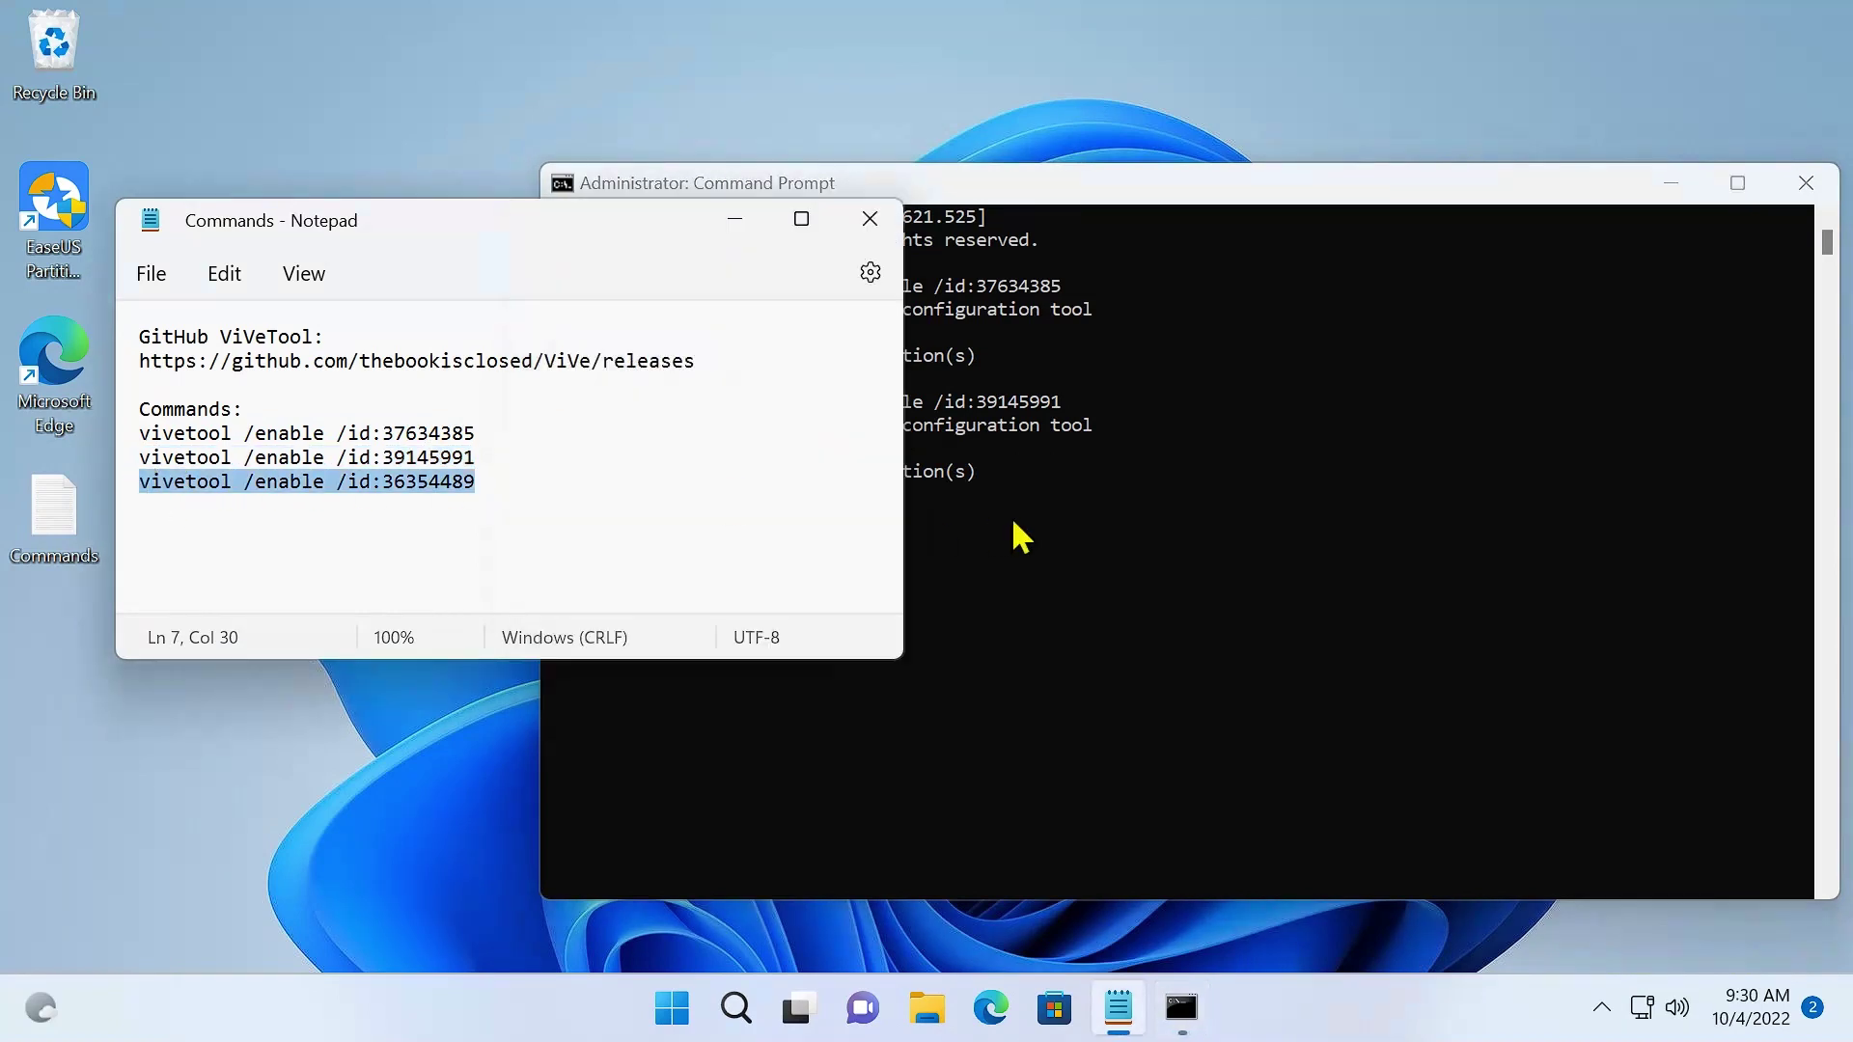
{"action": "left_click", "coordinate": [961, 521]}
{"action": "right_click", "coordinate": [961, 521]}
{"action": "key", "text": "Return"}
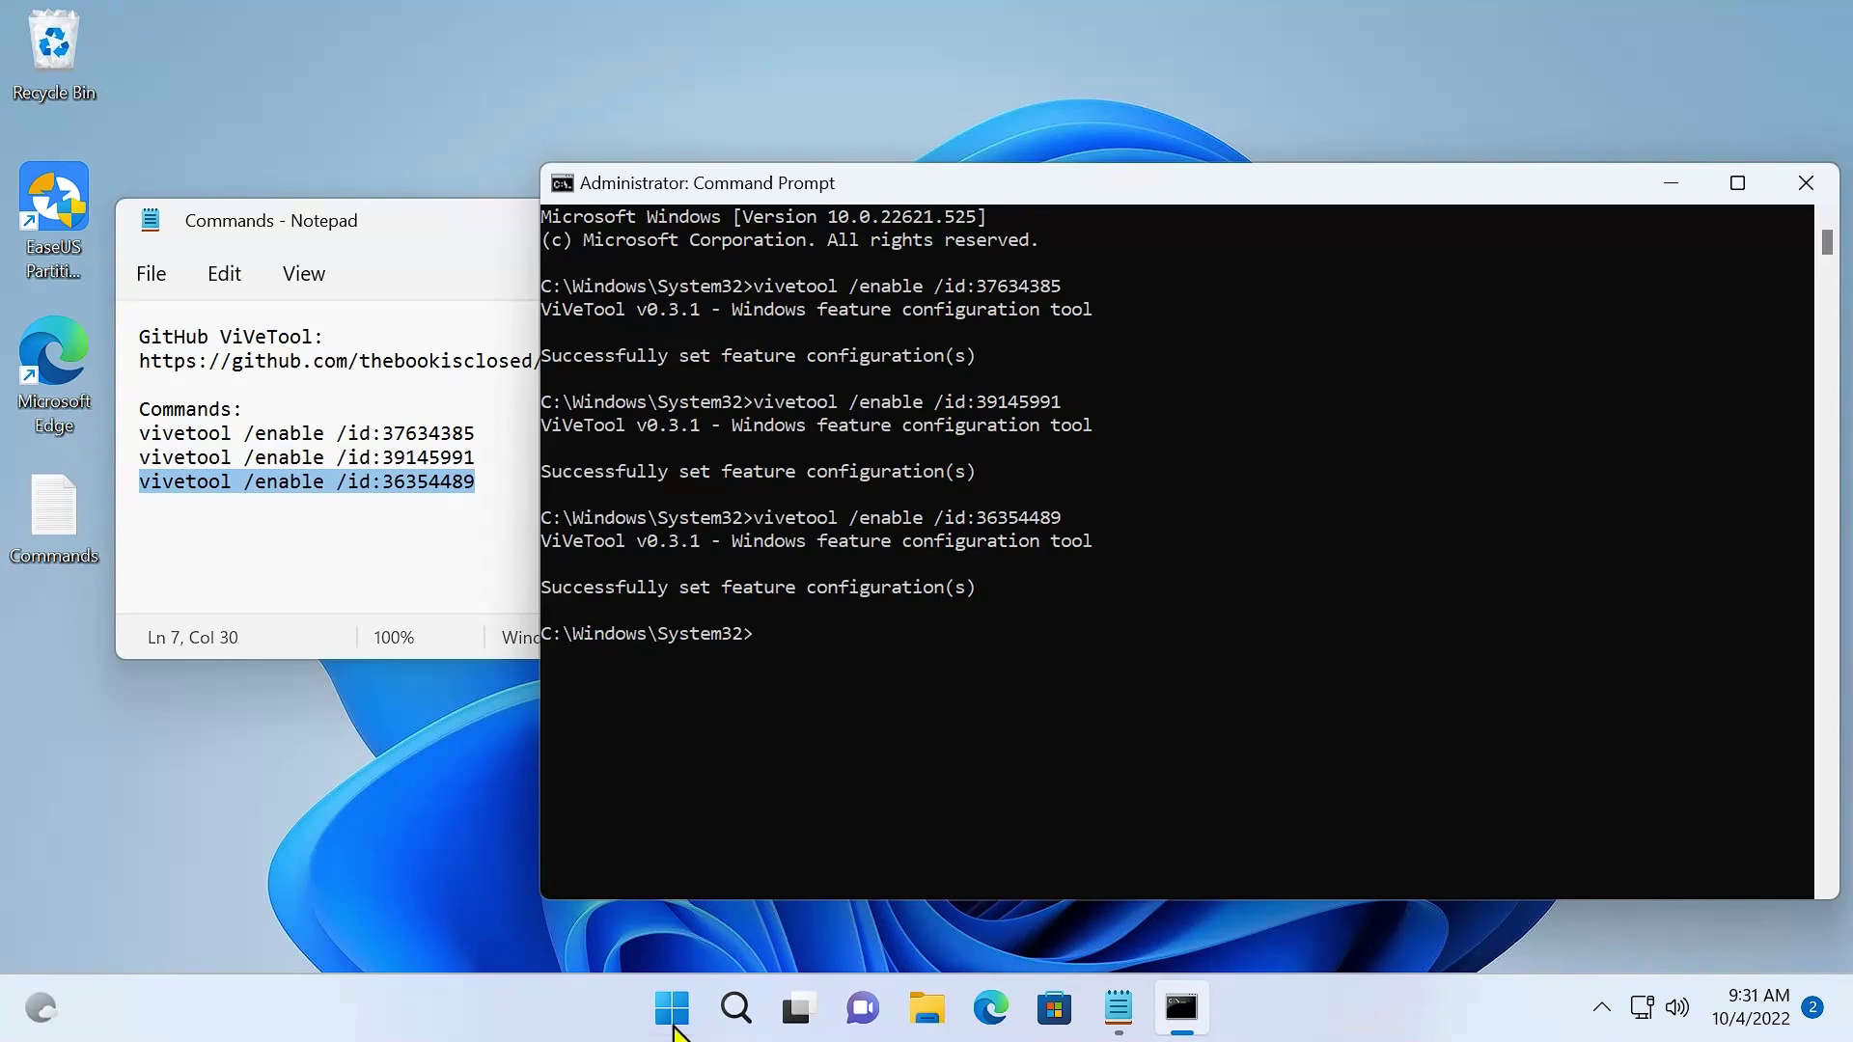
Step: Restart the PC from the Start power options, then open File Explorer with Win+E
{"action": "left_click", "coordinate": [1287, 909]}
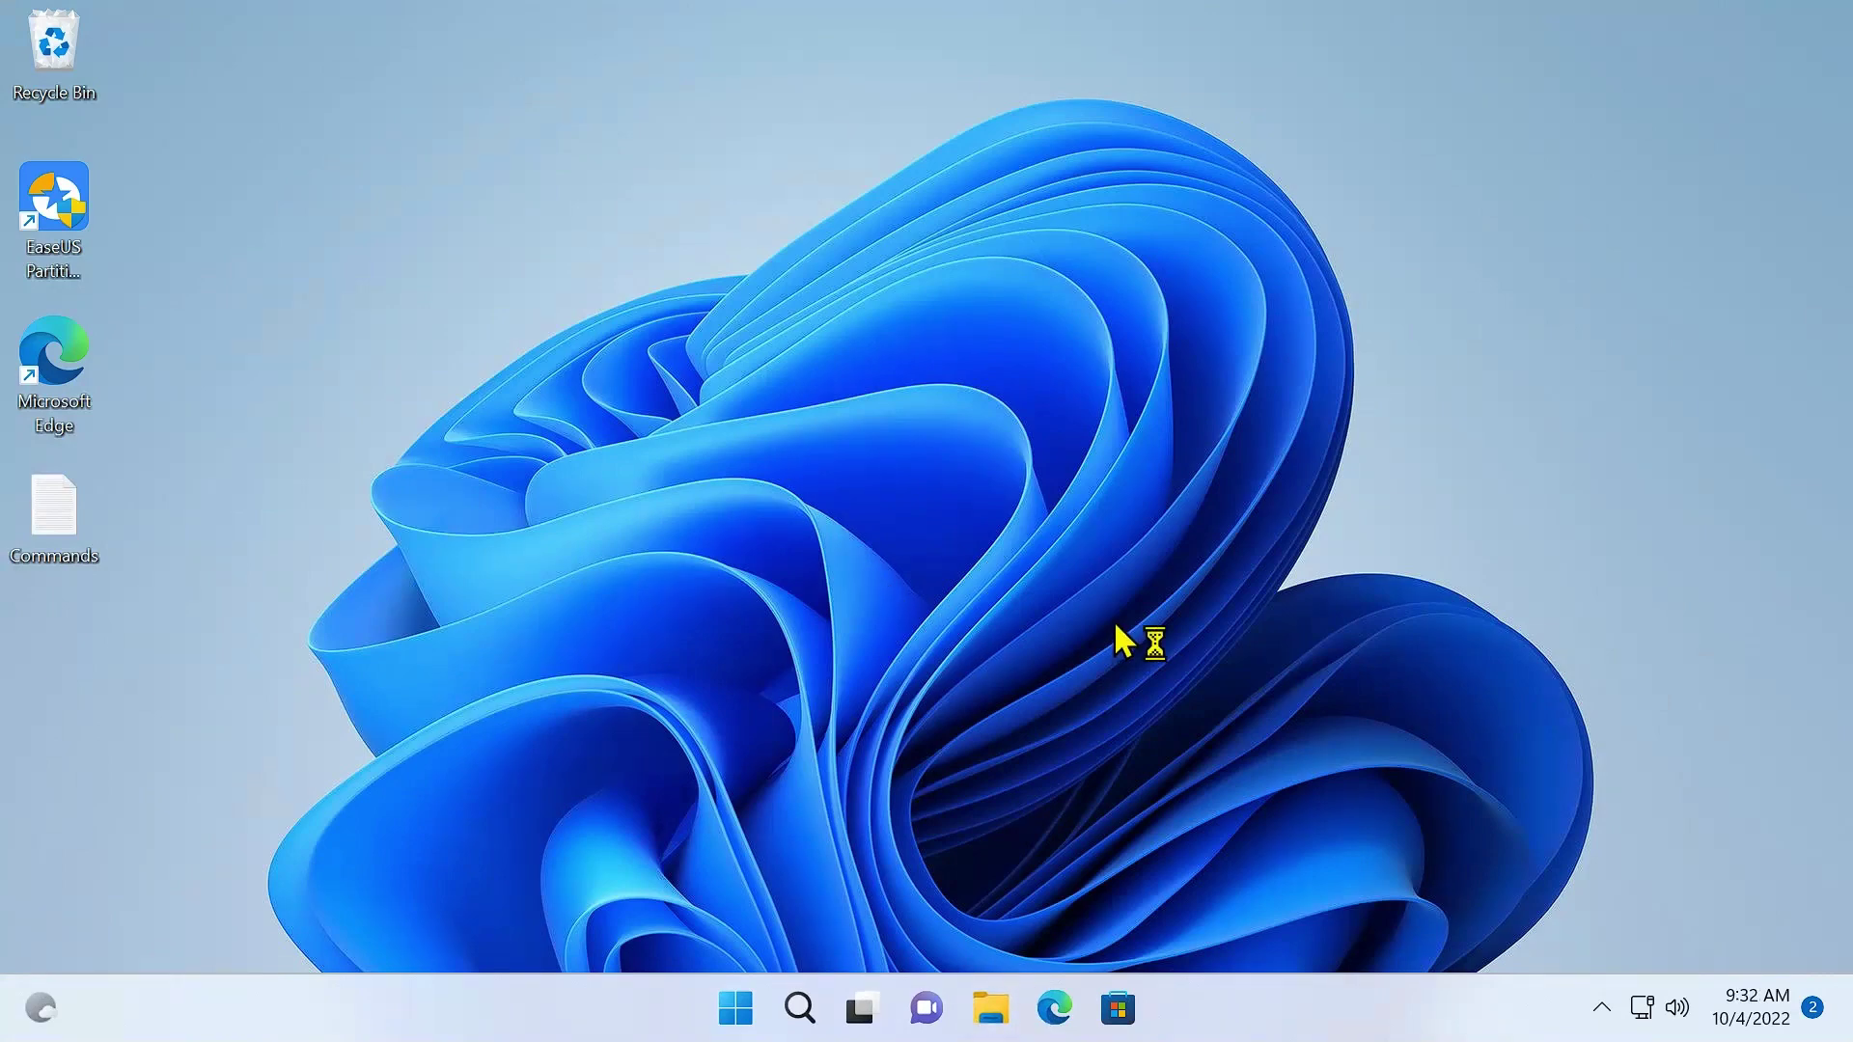
{"action": "key", "text": "super+e"}
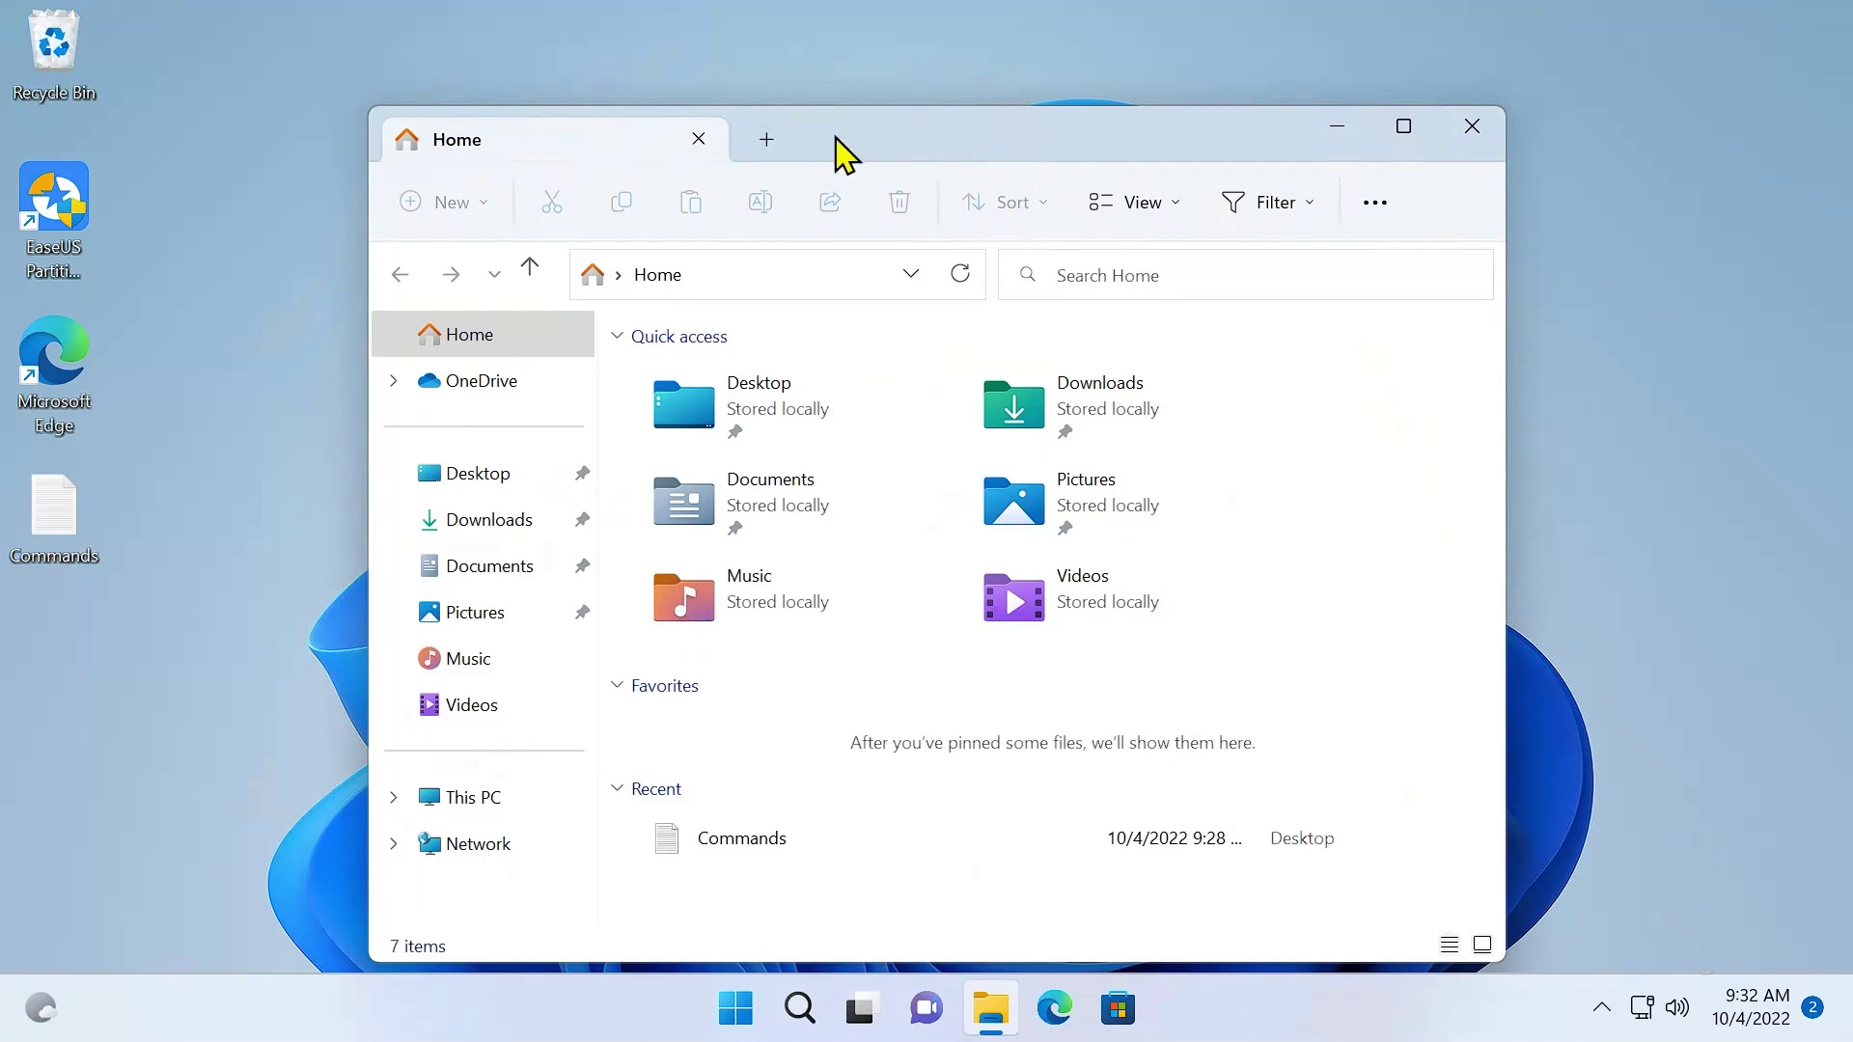
Step: Open a second tab, showing Downloads in the first tab and Desktop in the second
{"action": "left_click", "coordinate": [767, 141]}
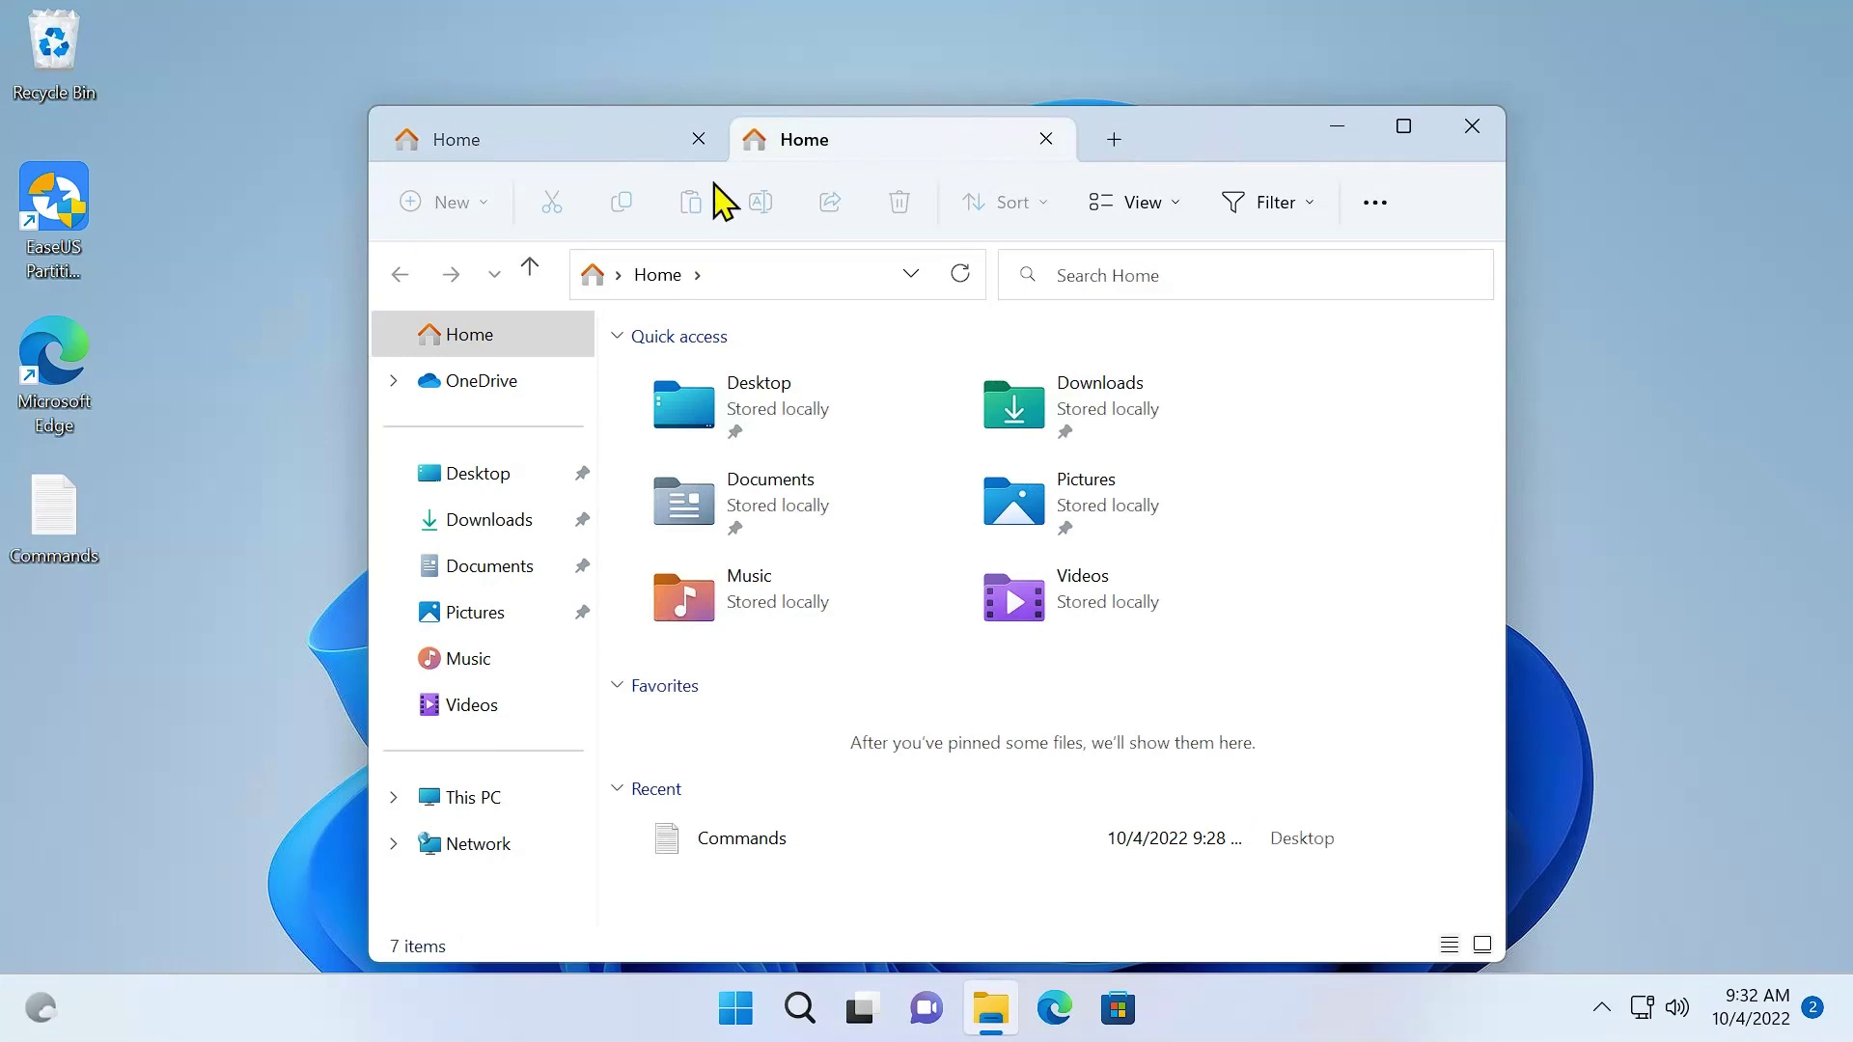
{"action": "left_click", "coordinate": [658, 153]}
{"action": "left_click", "coordinate": [671, 435]}
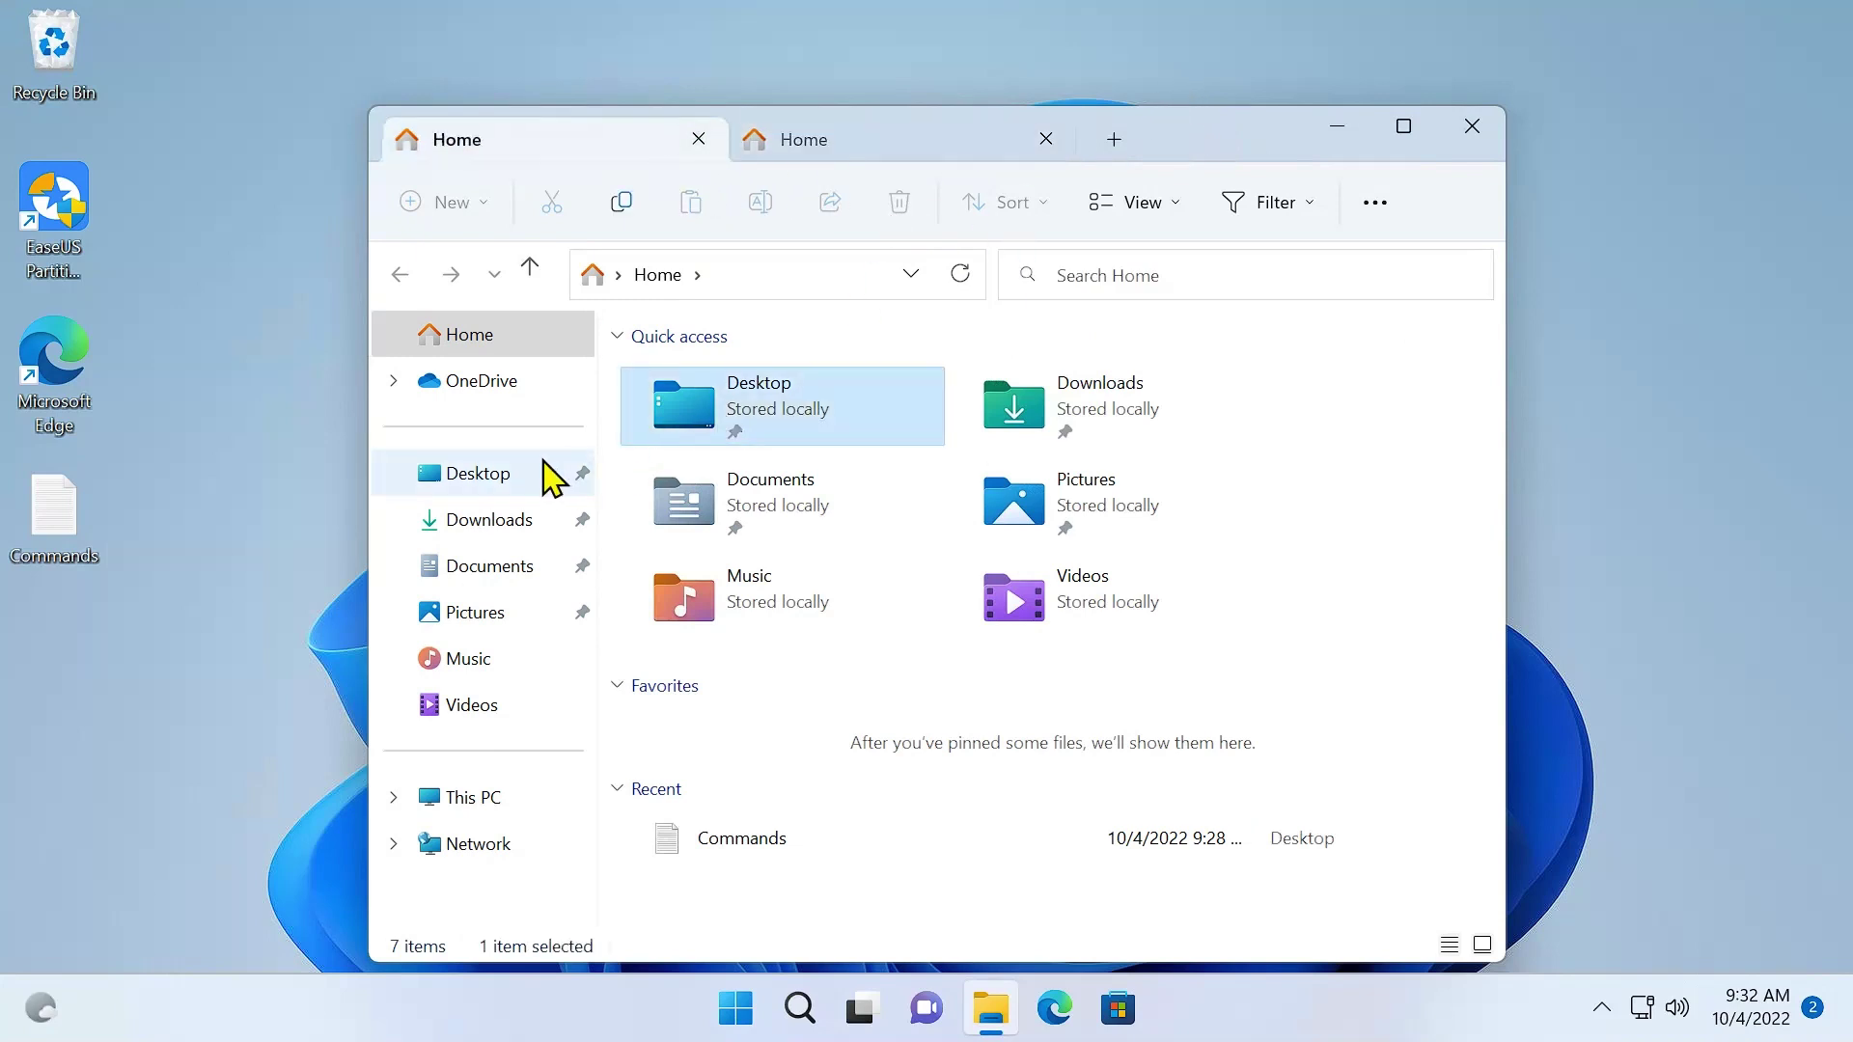
{"action": "left_click", "coordinate": [485, 526]}
{"action": "left_click", "coordinate": [874, 147]}
{"action": "left_click", "coordinate": [782, 401]}
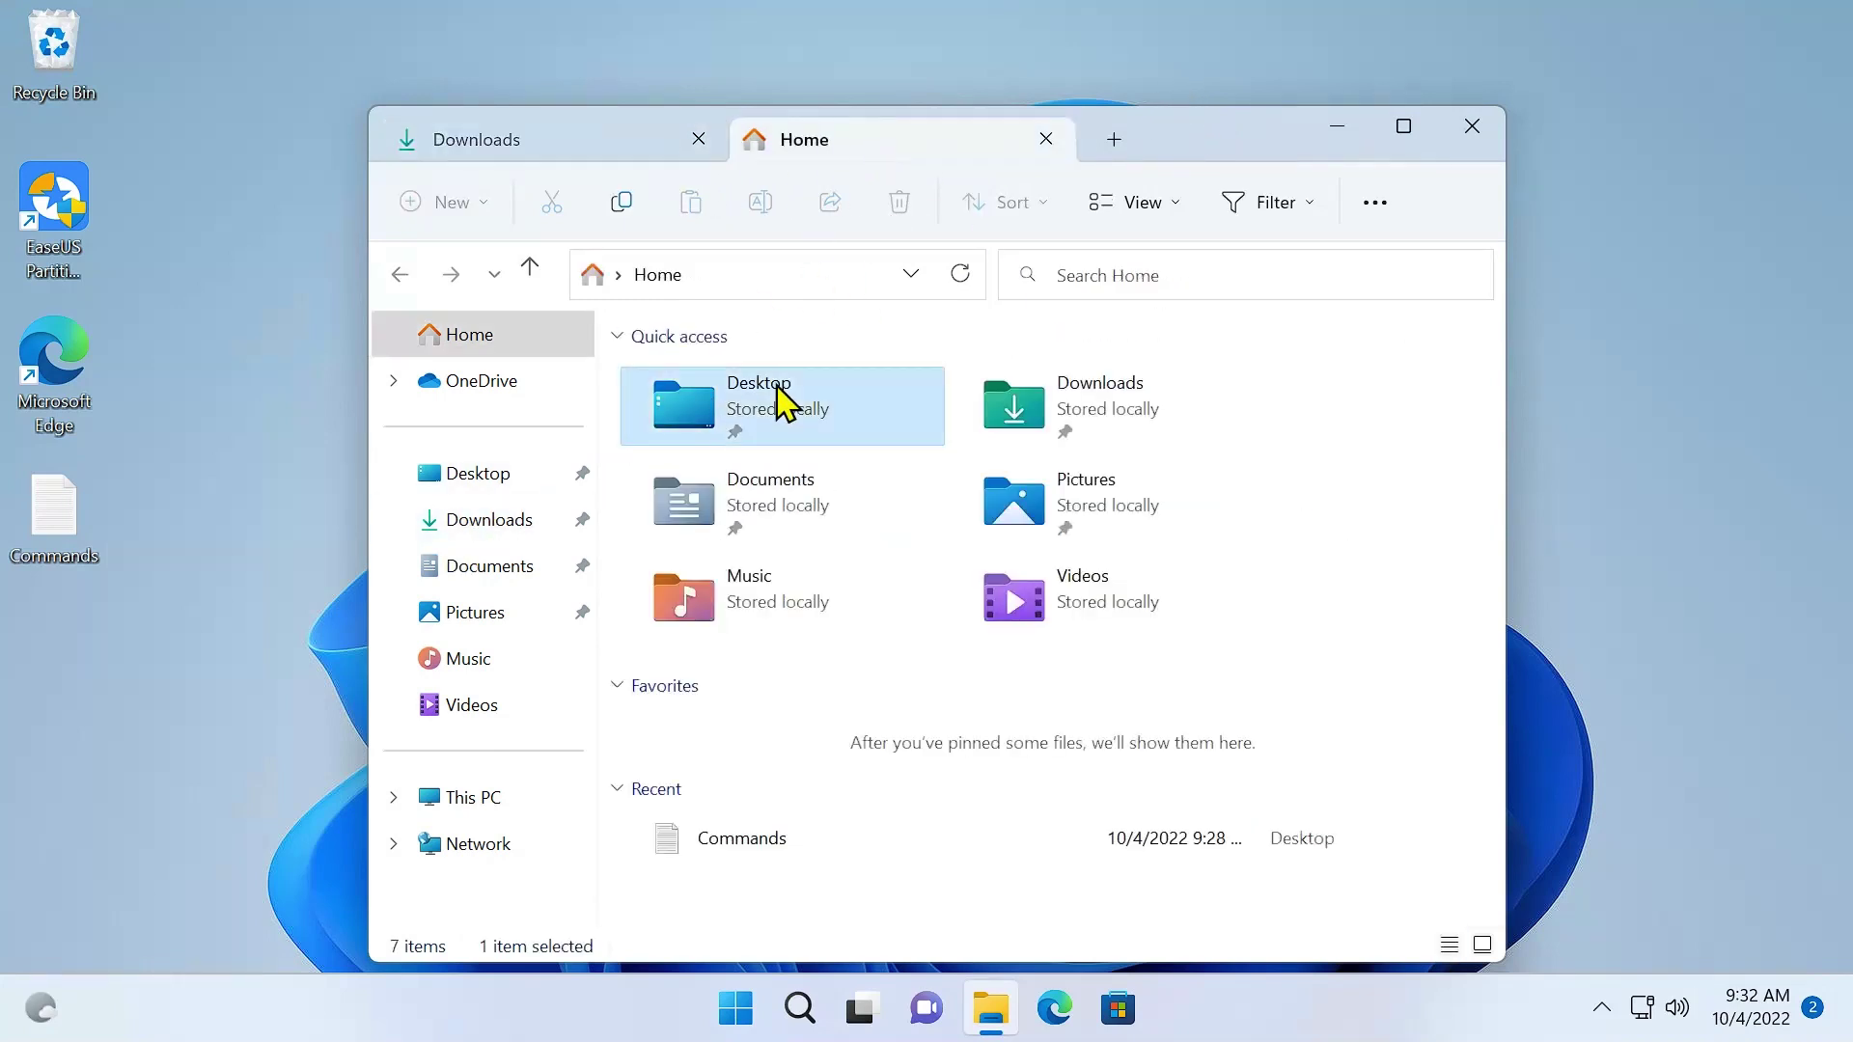
{"action": "double_click", "coordinate": [780, 396]}
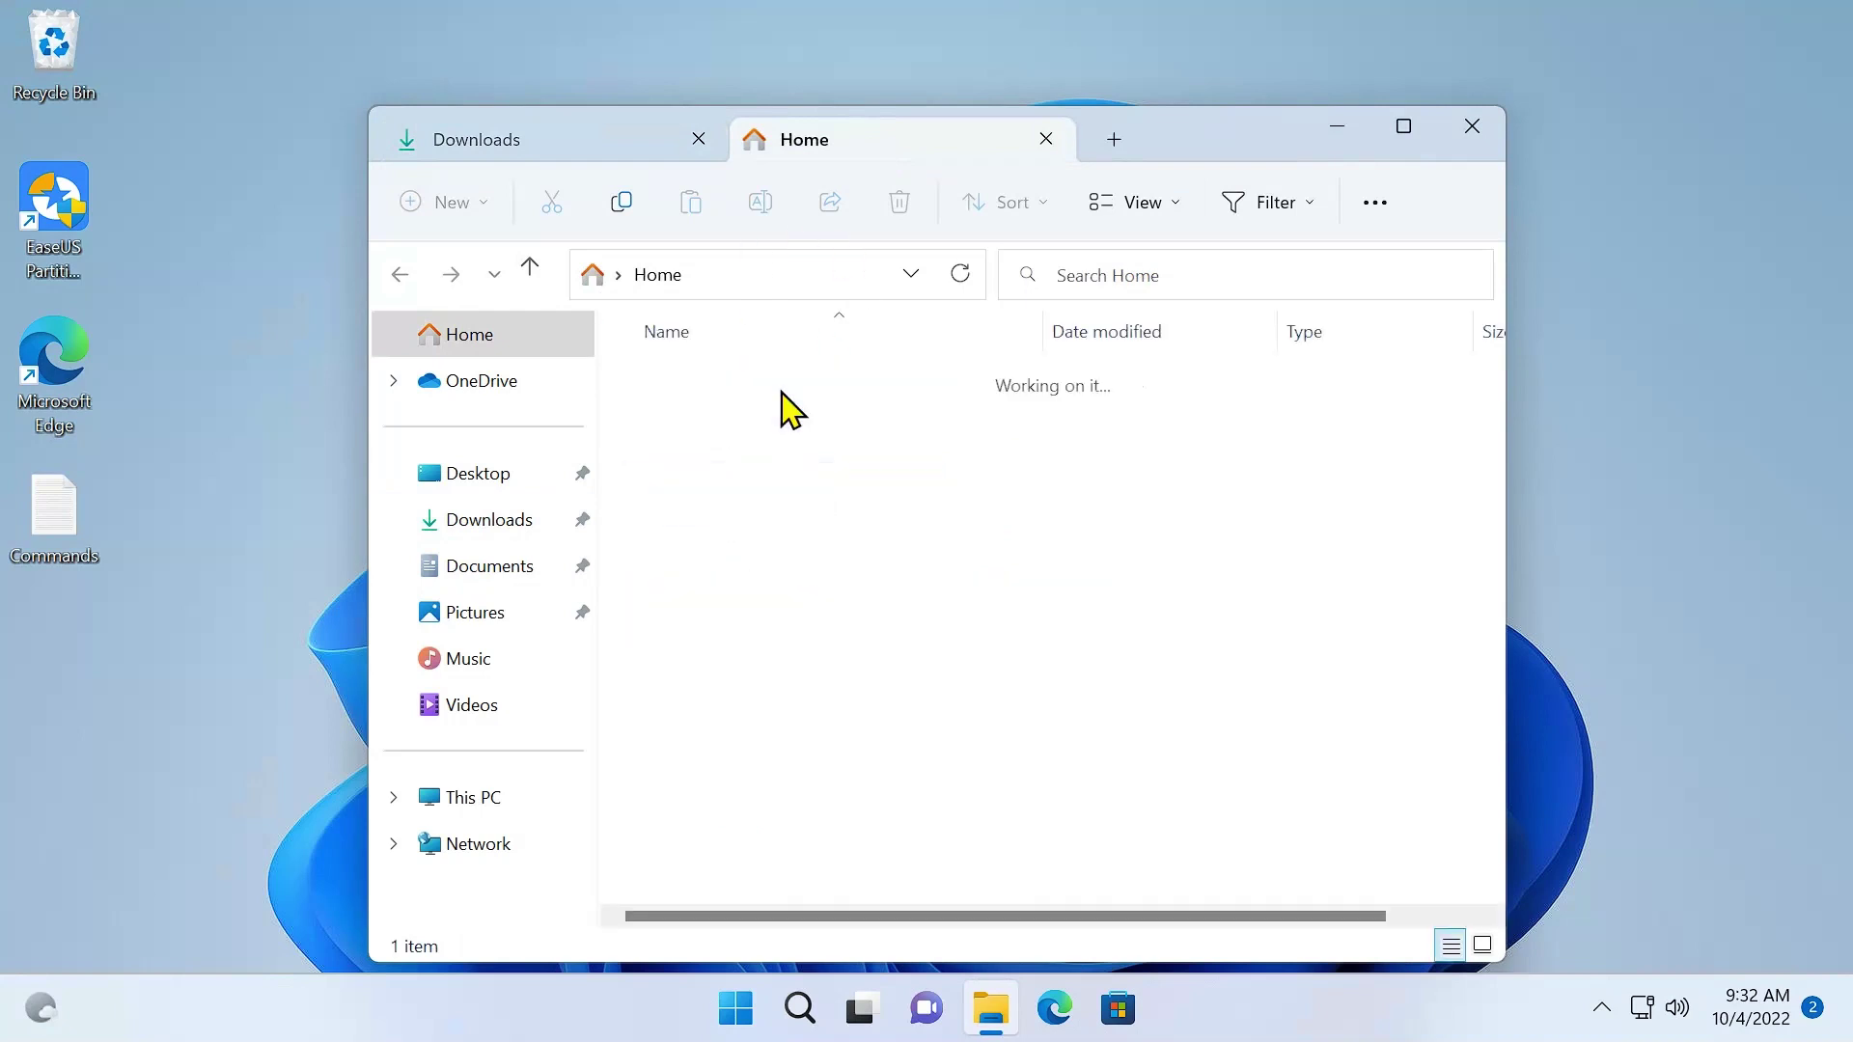
Step: Copy the Commands text document from Desktop into the Downloads tab
{"action": "left_click", "coordinate": [719, 401]}
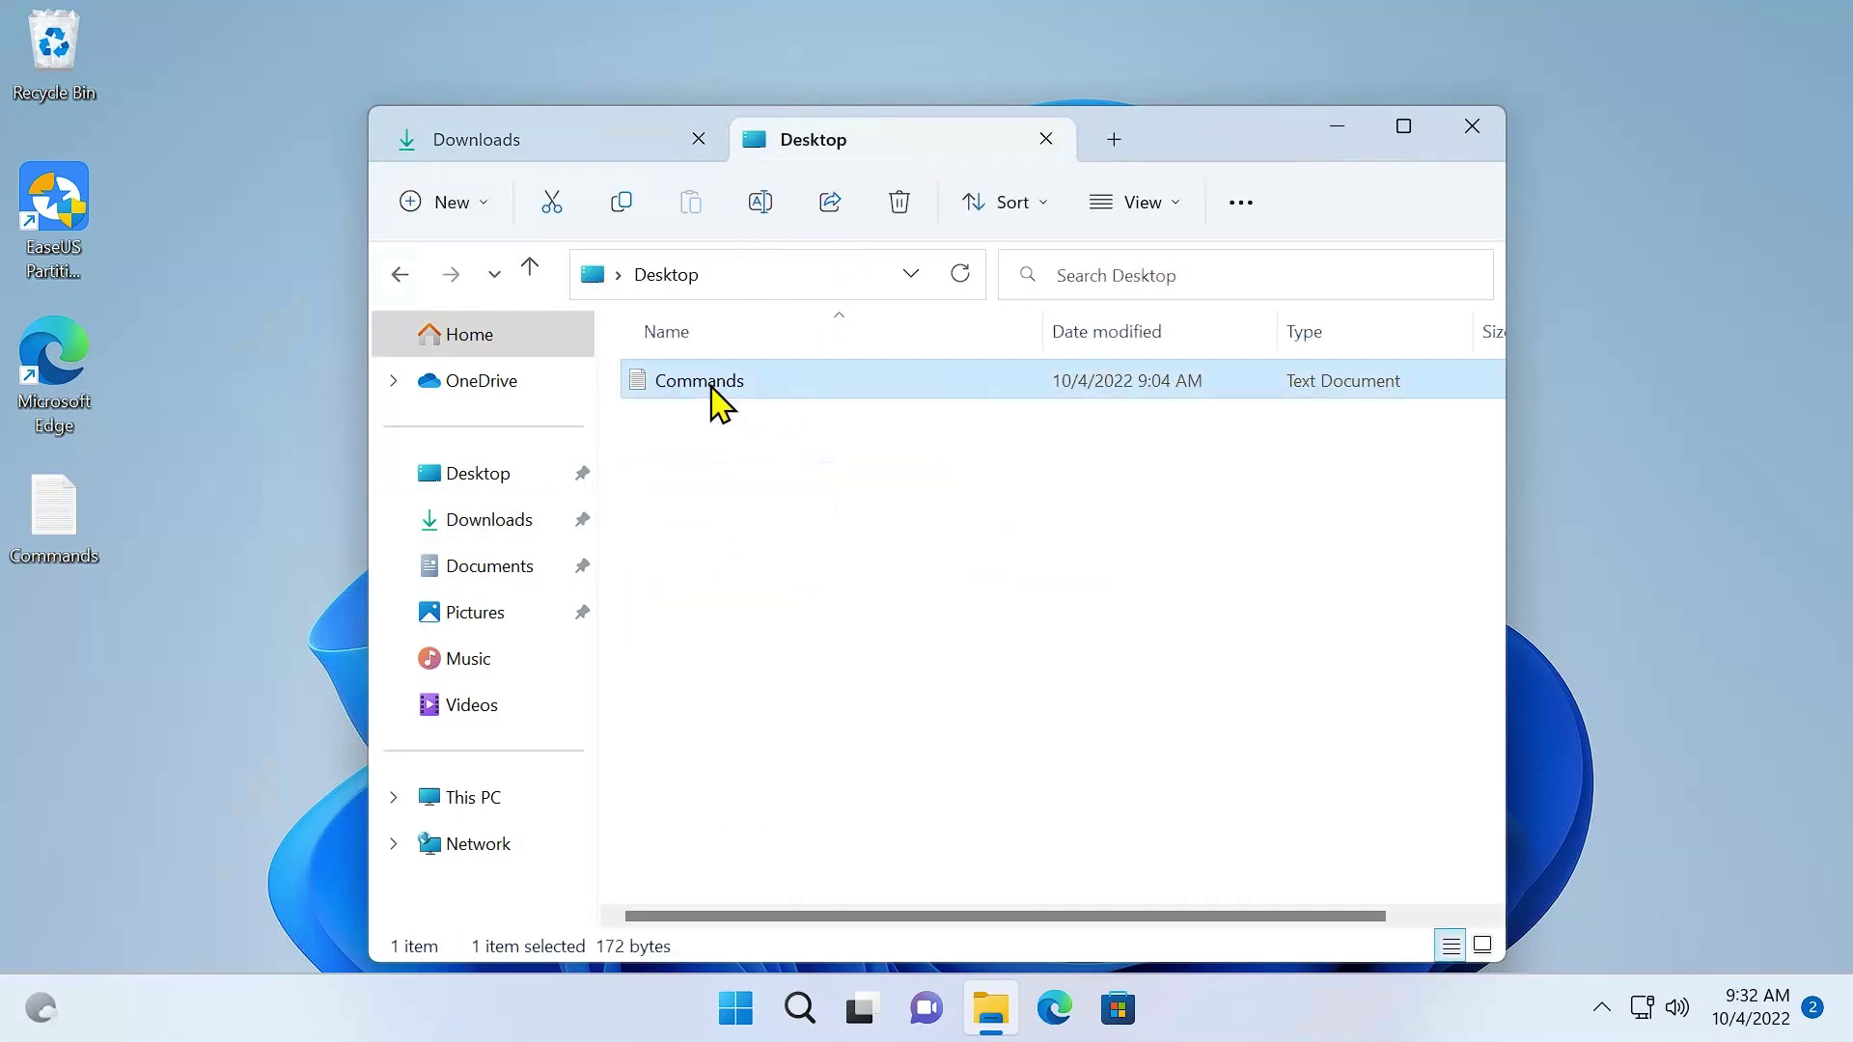
{"action": "left_click", "coordinate": [621, 155]}
{"action": "key", "text": "ctrl+v"}
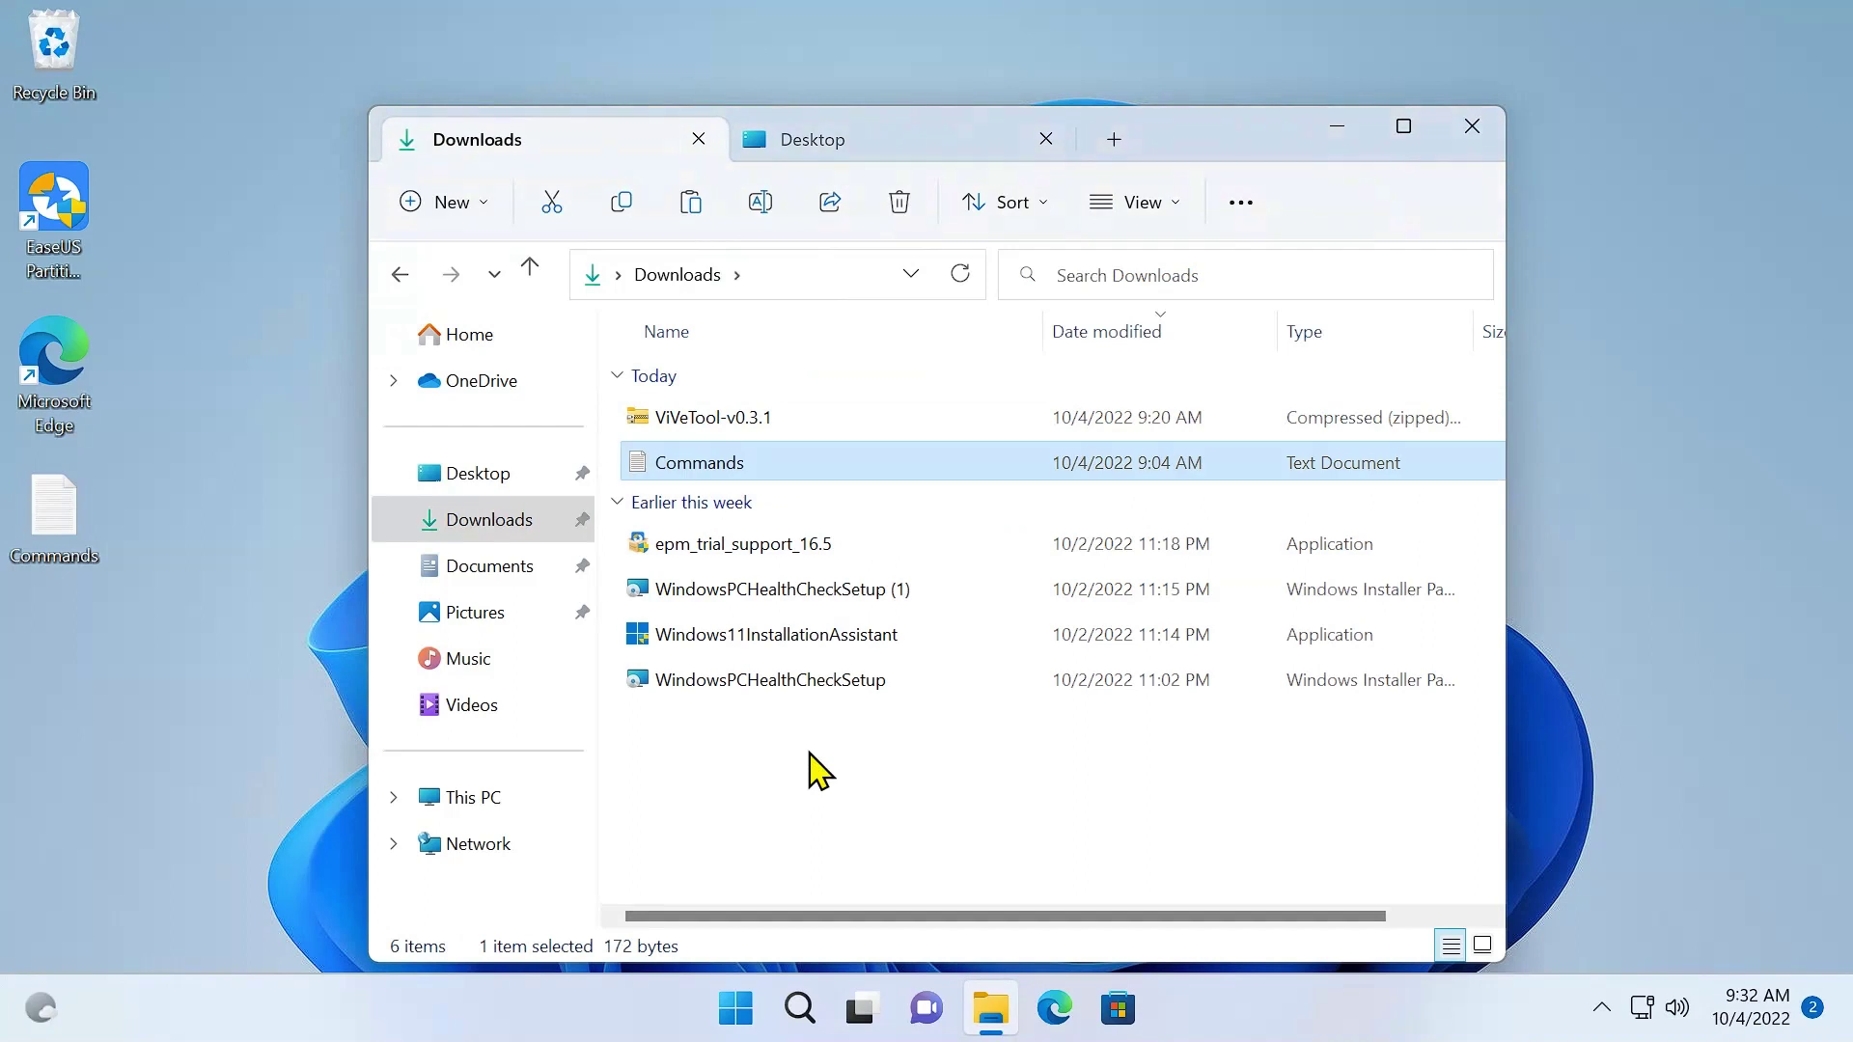